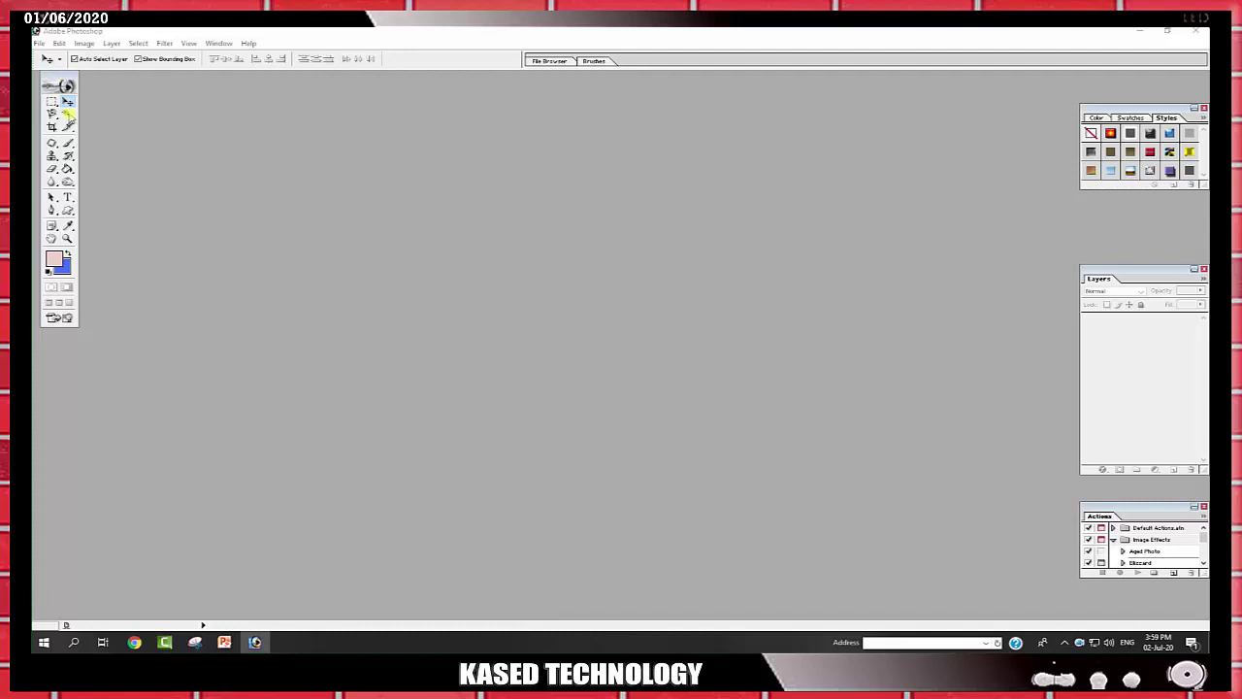
# Step: Open the depositphotos shocked-woman-looking-at-cellphone JPG from the Desktop
pyautogui.click(67, 102)
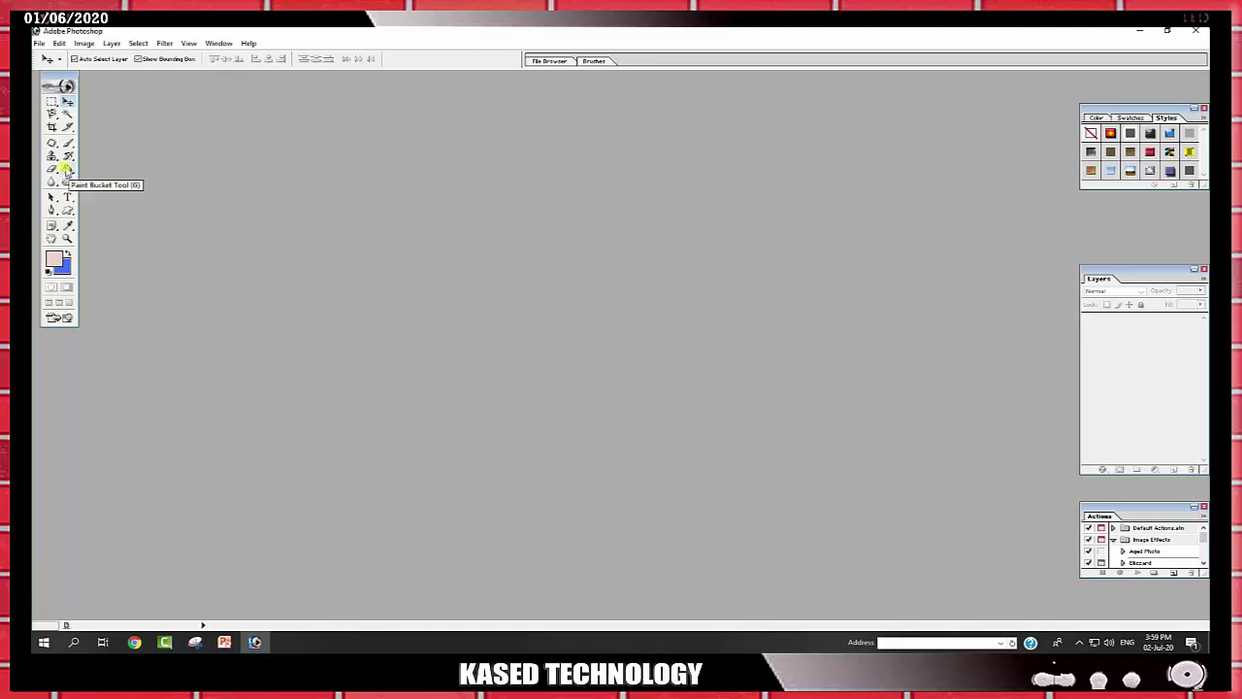
pyautogui.click(73, 168)
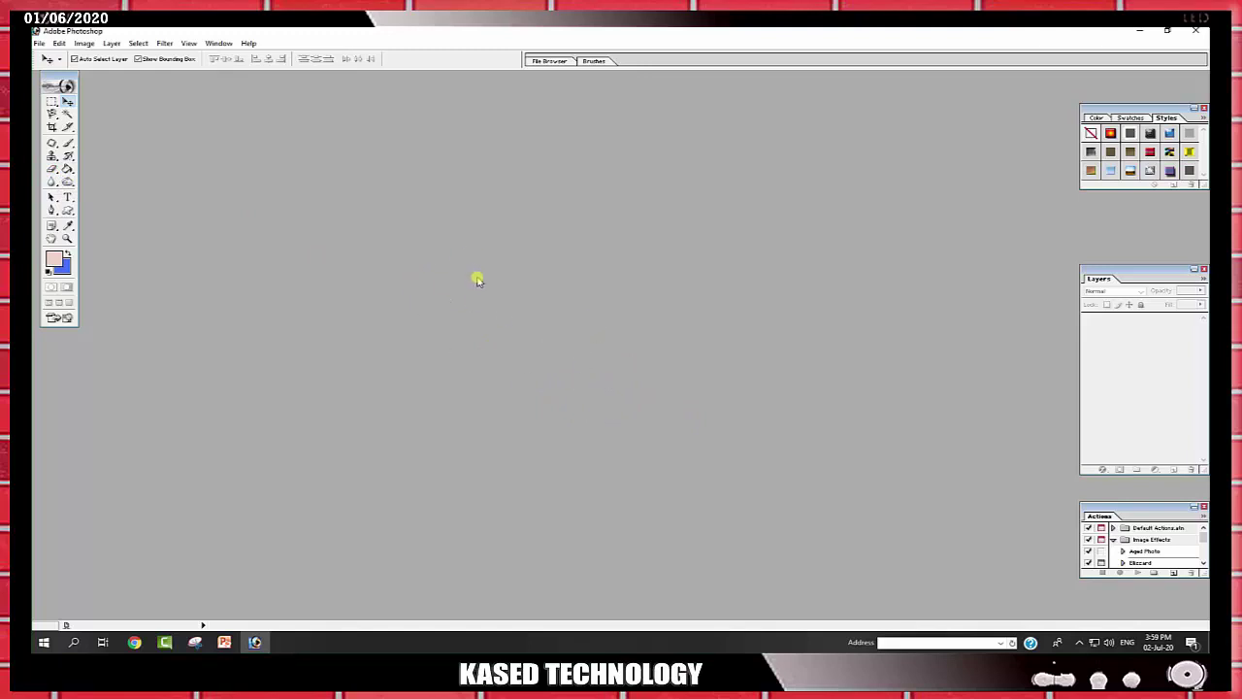
pyautogui.doubleClick(546, 304)
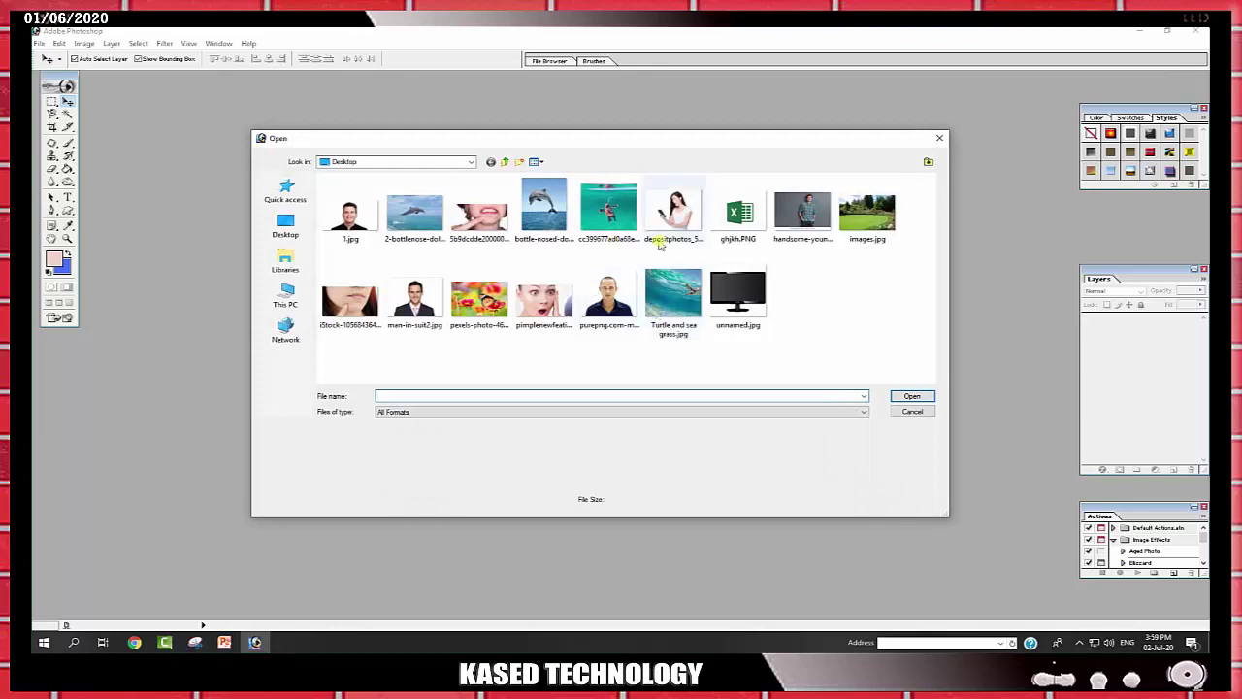
pyautogui.moveTo(673, 210)
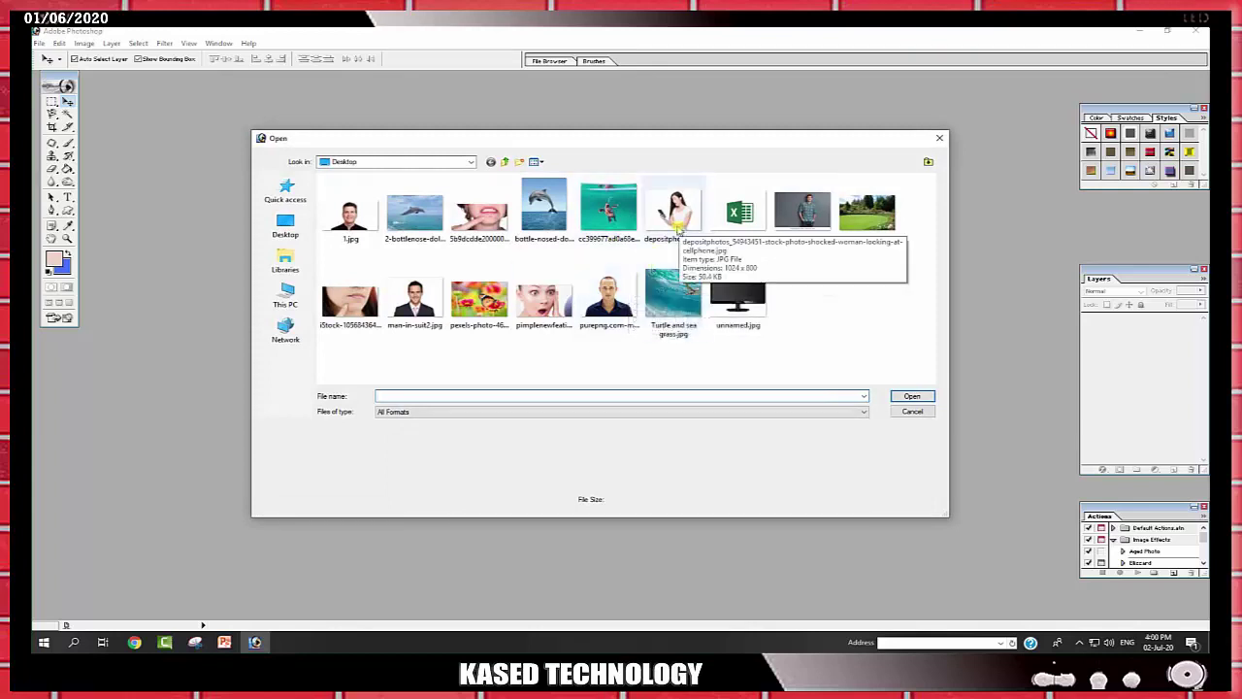
pyautogui.click(677, 229)
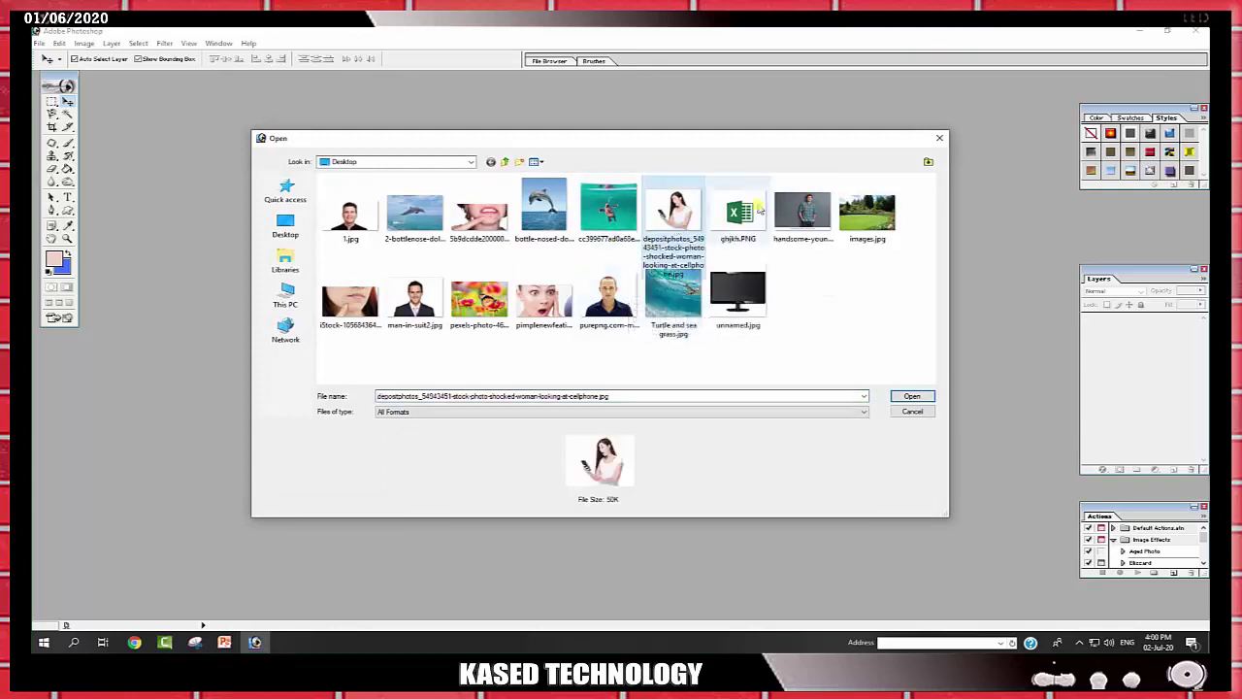
pyautogui.doubleClick(689, 226)
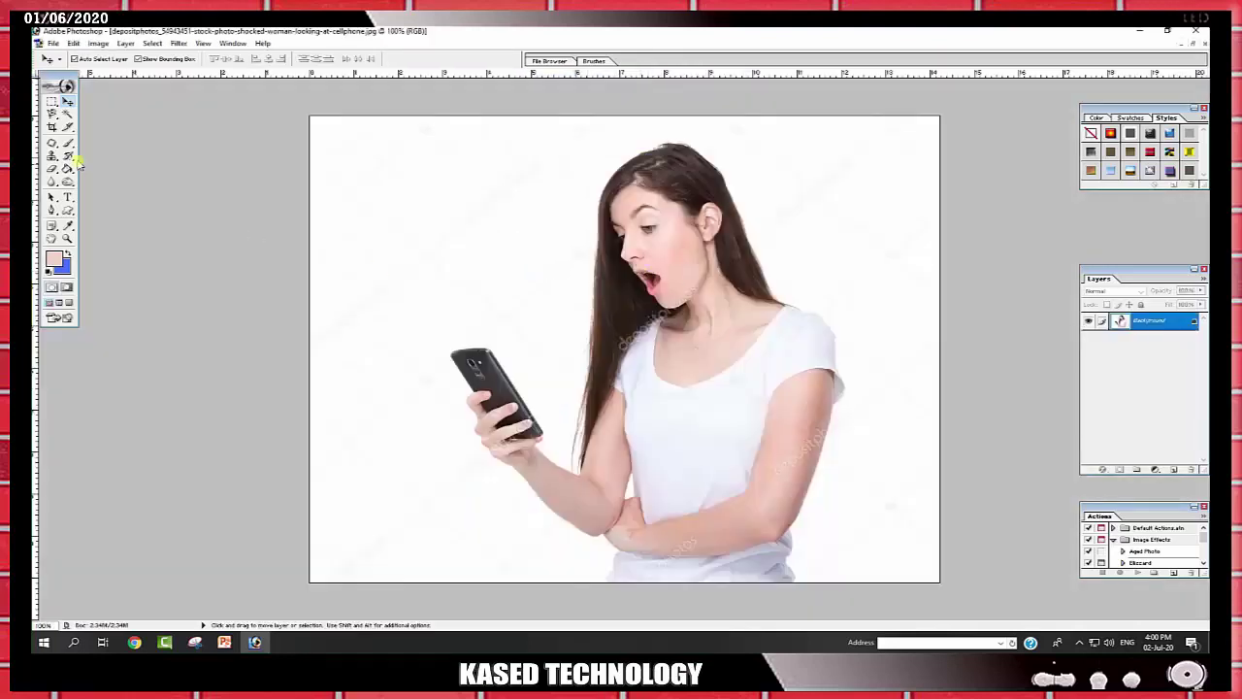
# Step: Set the Eraser to 100% opacity and erase a test area beside the phone
pyautogui.click(51, 168)
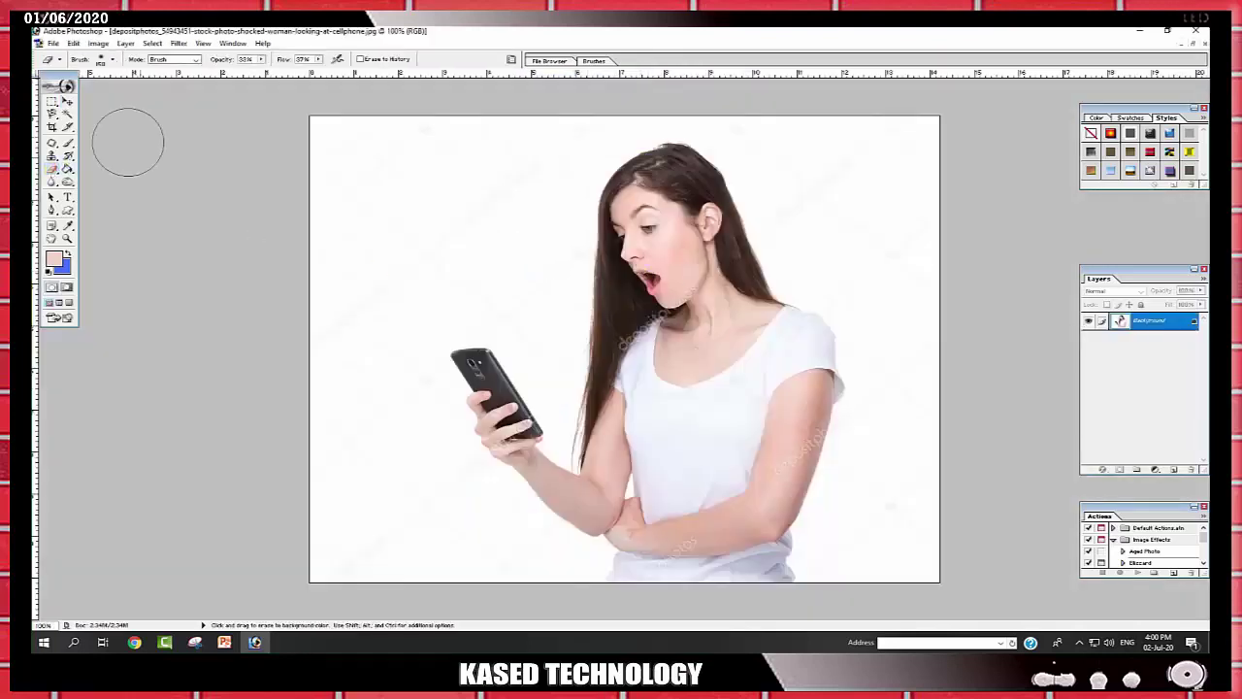
pyautogui.click(261, 60)
pyautogui.moveTo(260, 73); pyautogui.dragTo(378, 76)
pyautogui.click(318, 60)
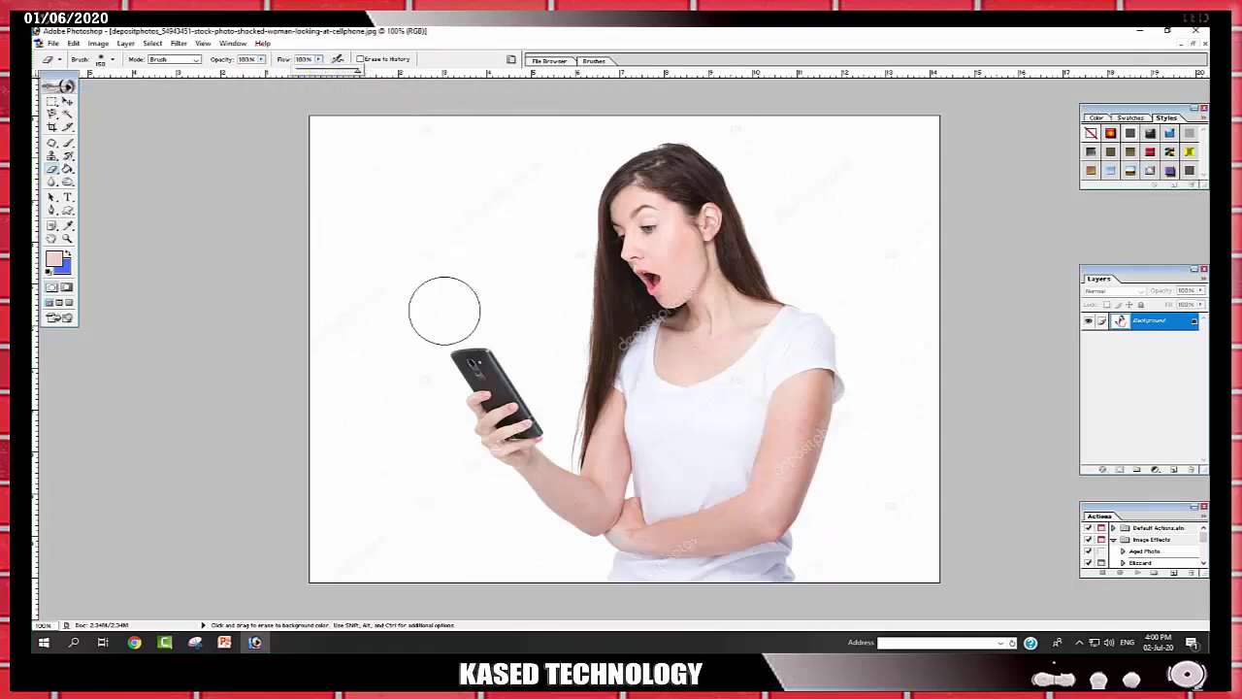
pyautogui.moveTo(485, 360)
pyautogui.mouseDown()
pyautogui.moveTo(456, 348)
pyautogui.moveTo(430, 386)
pyautogui.mouseUp()
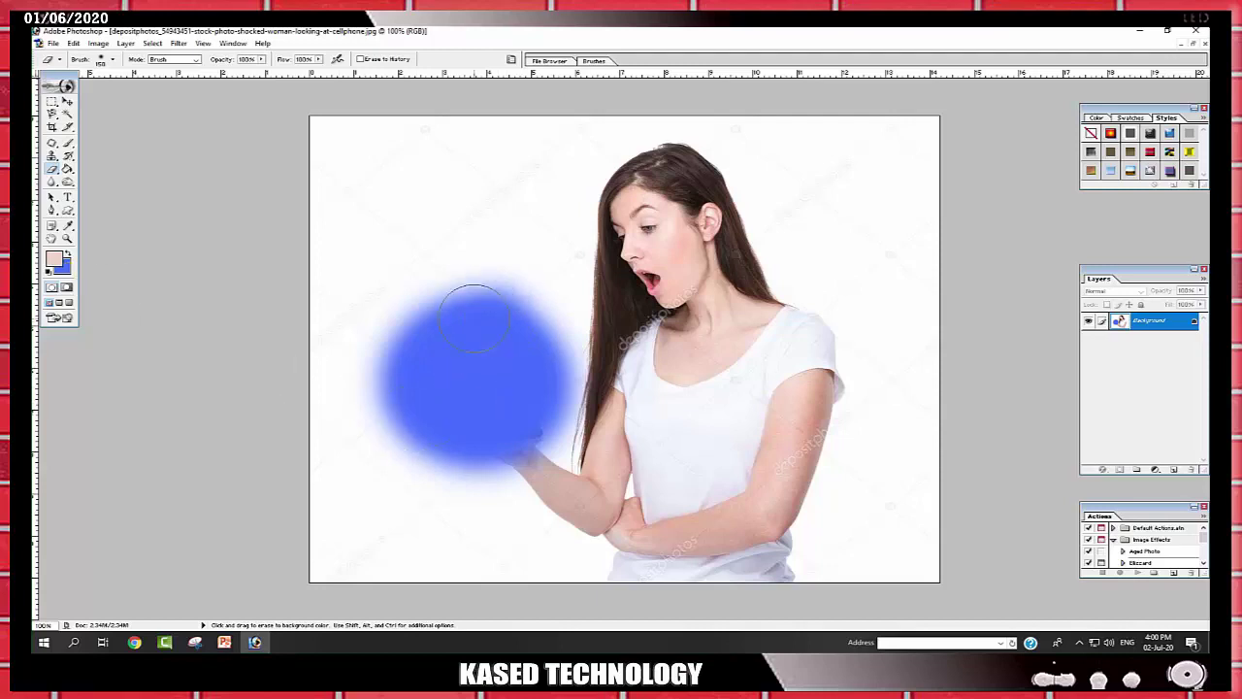
pyautogui.moveTo(472, 301)
pyautogui.mouseDown()
pyautogui.moveTo(452, 411)
pyautogui.moveTo(474, 419)
pyautogui.moveTo(541, 388)
pyautogui.moveTo(492, 268)
pyautogui.mouseUp()
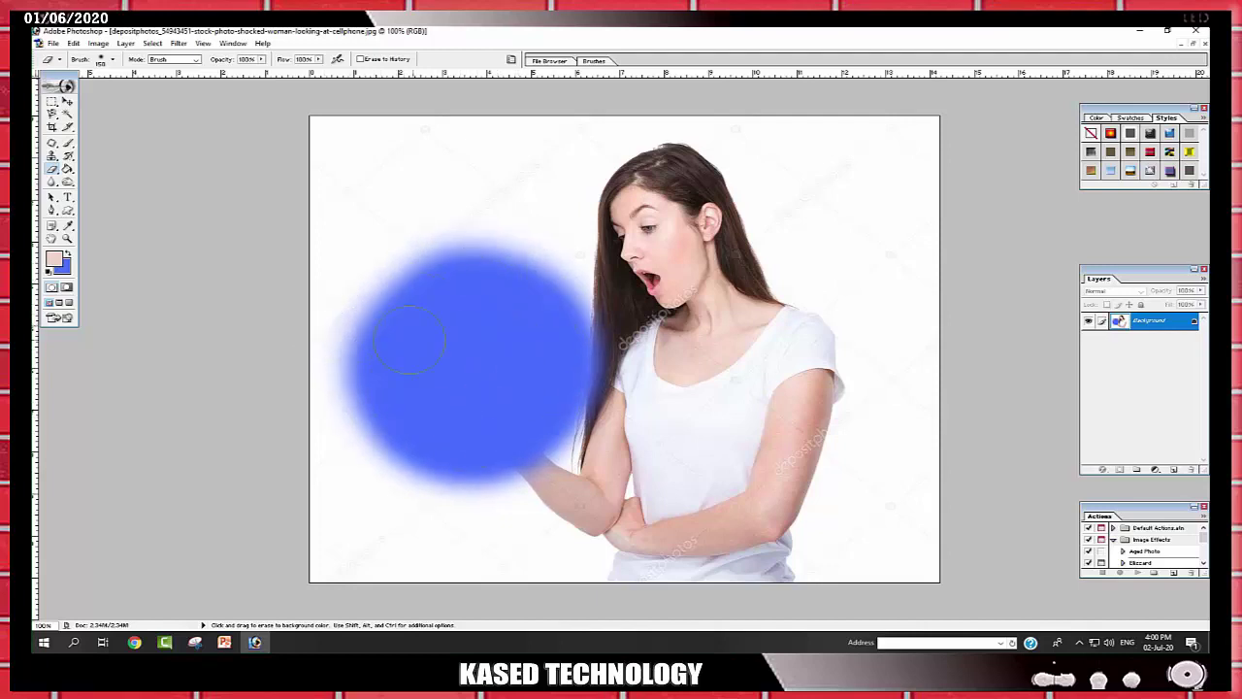
# Step: Undo the trial erase strokes so the photo is unchanged
pyautogui.press('v')
pyautogui.hotkey('ctrl', 'z')
pyautogui.hotkey('ctrl', 'alt', 'z')
pyautogui.press('e')
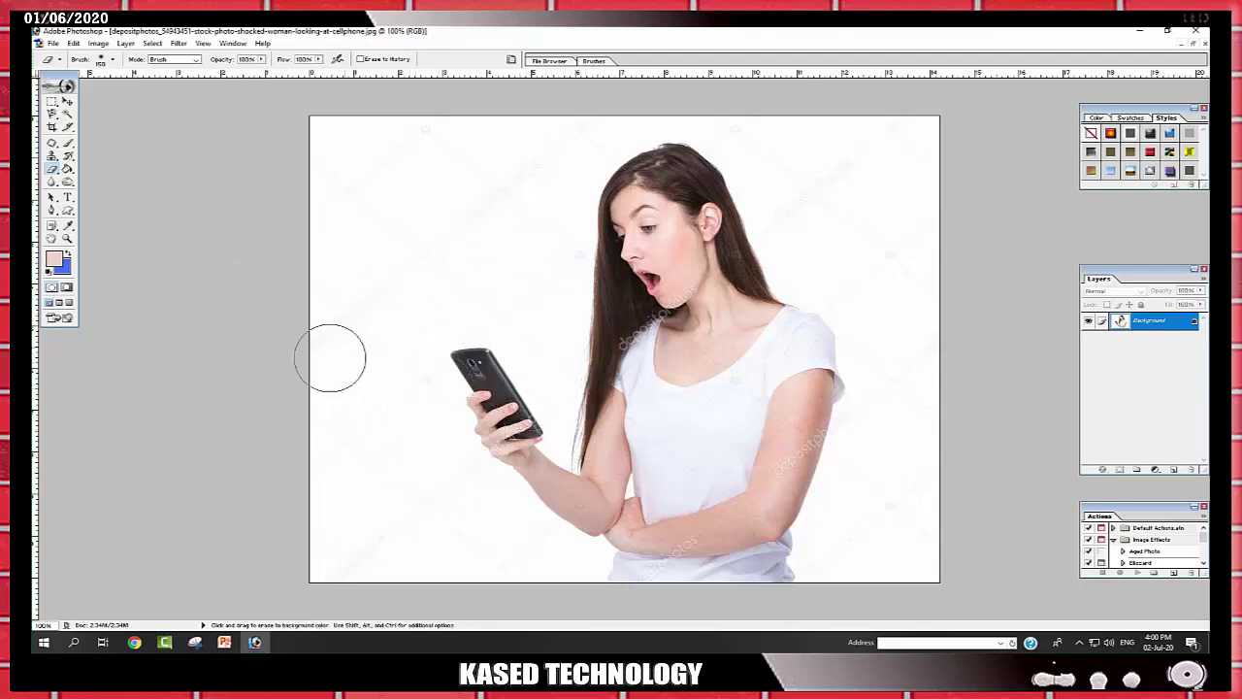
# Step: Create a new Untitled-1 document beside the photo and fill it with the blue background colour
pyautogui.click(67, 104)
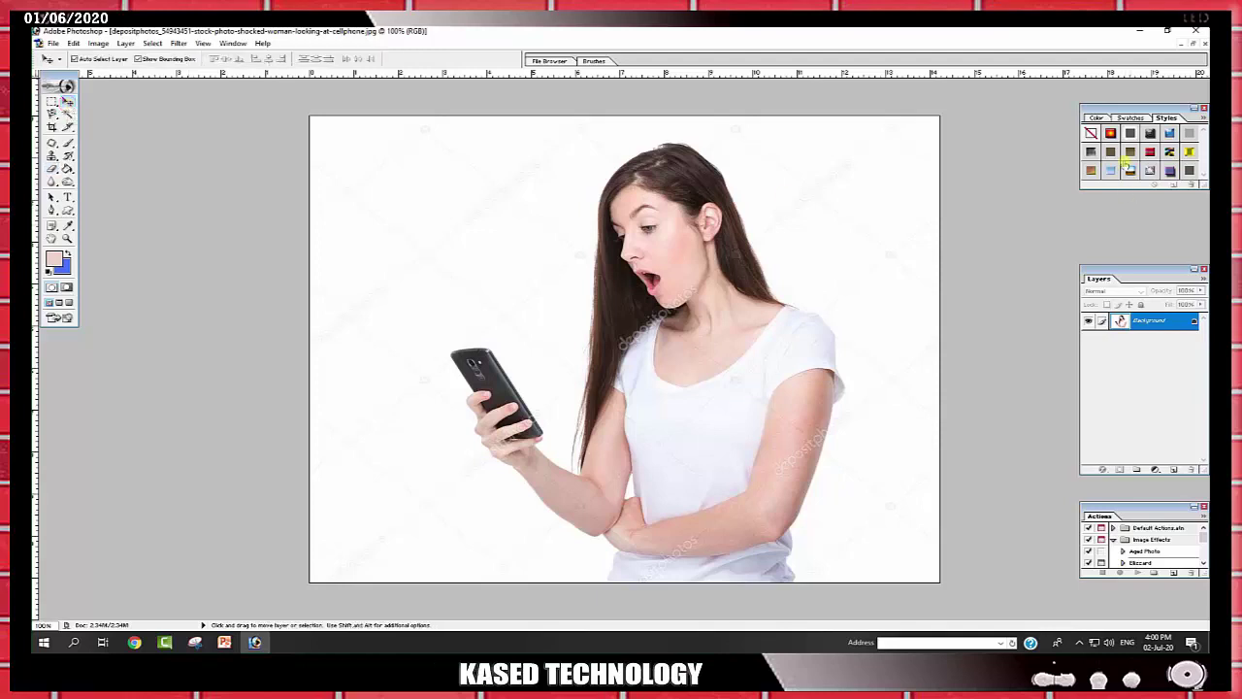
pyautogui.click(1192, 45)
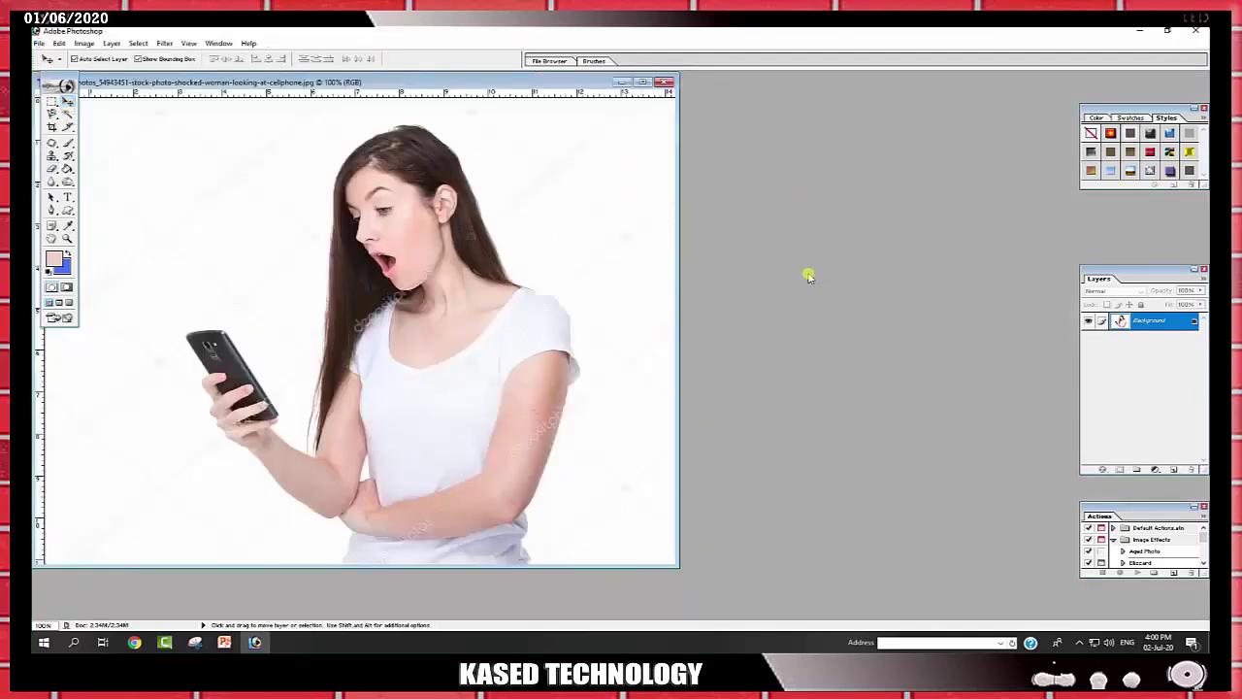
pyautogui.hotkey('ctrl', 'n')
pyautogui.click(777, 177)
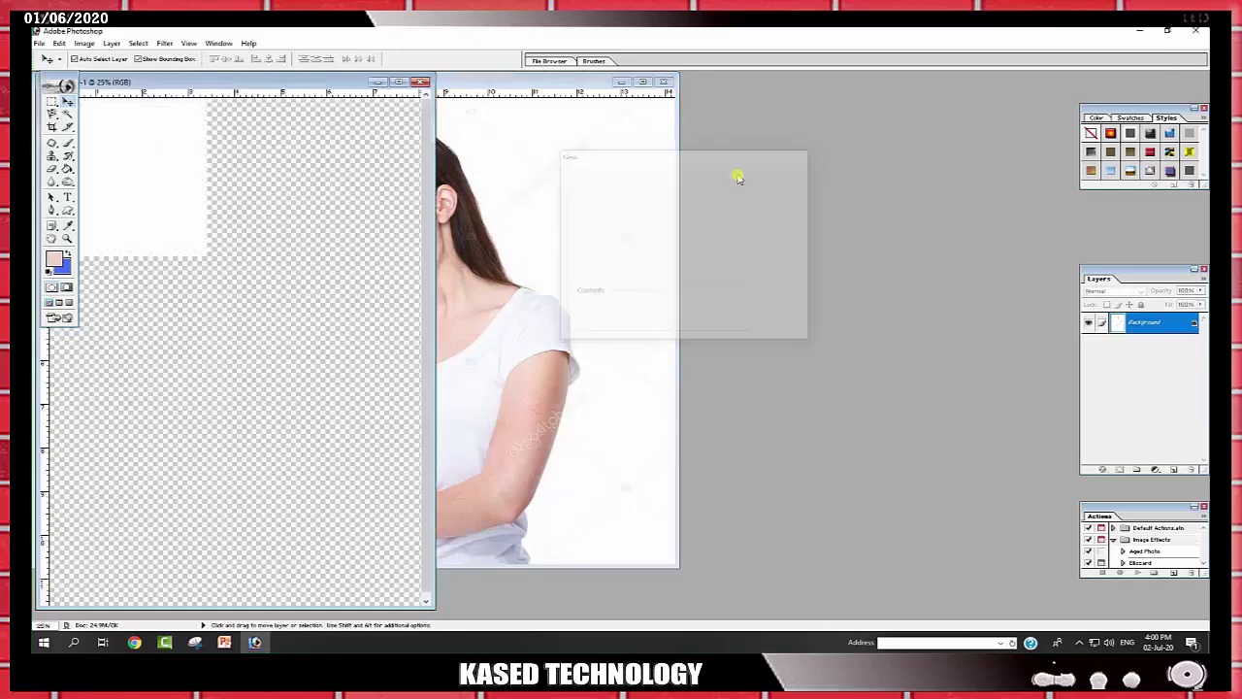
pyautogui.moveTo(281, 85); pyautogui.dragTo(841, 161)
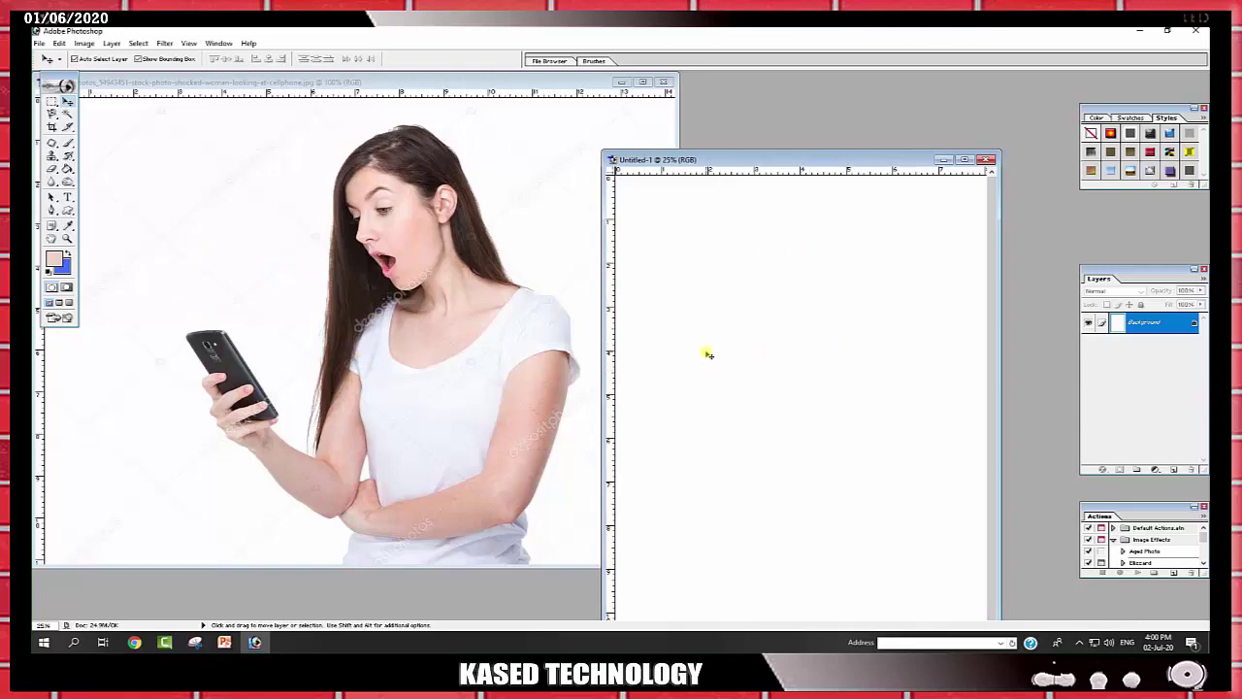
pyautogui.hotkey('ctrl', 'BackSpace')
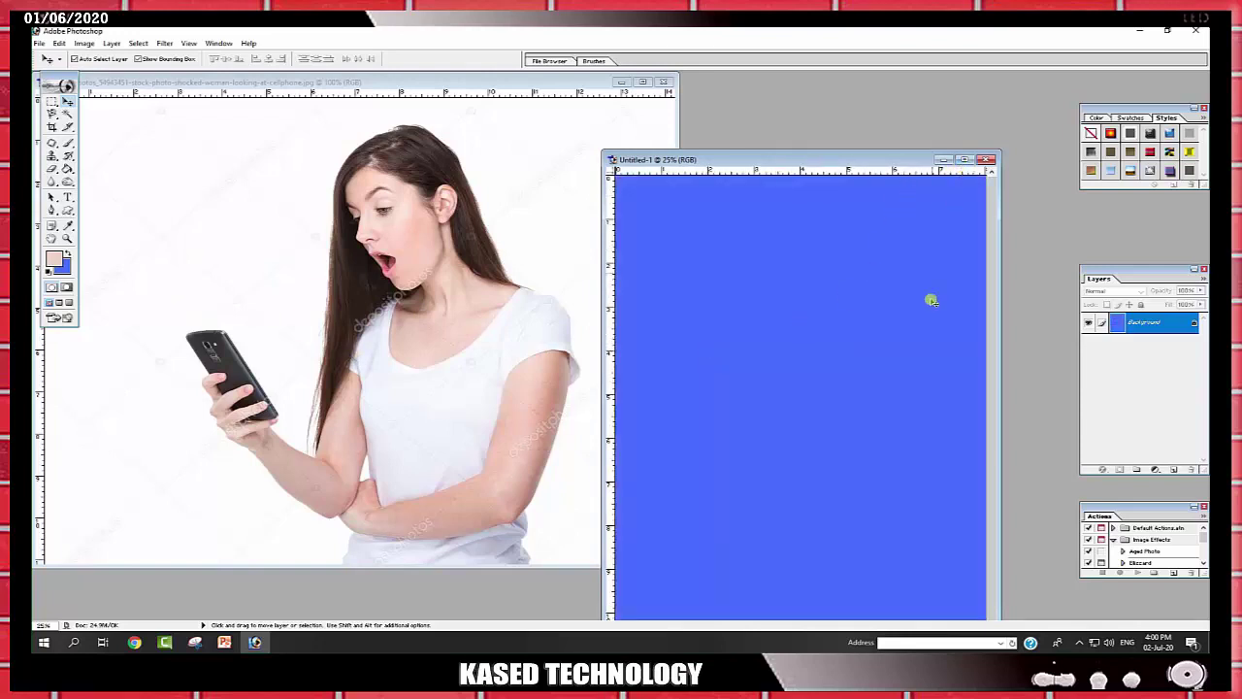
pyautogui.click(437, 316)
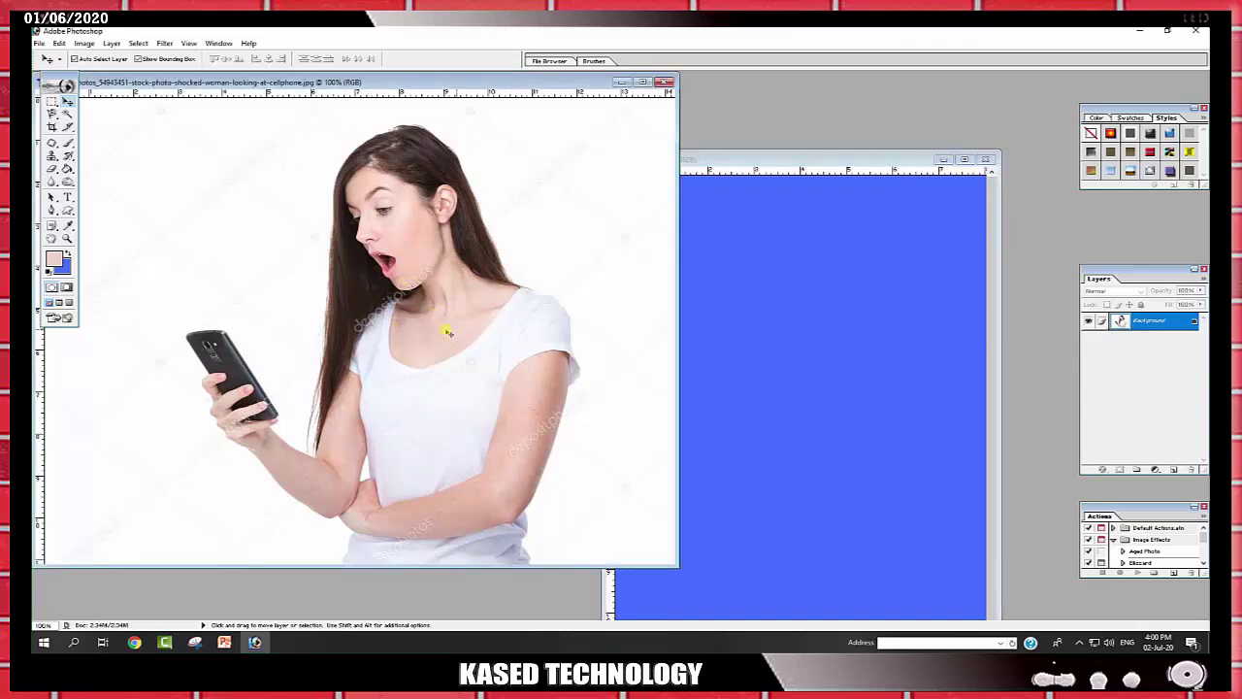
# Step: Drag the photo onto Untitled-1 as Layer 1 and stretch it edge to edge
pyautogui.moveTo(446, 331); pyautogui.dragTo(840, 383)
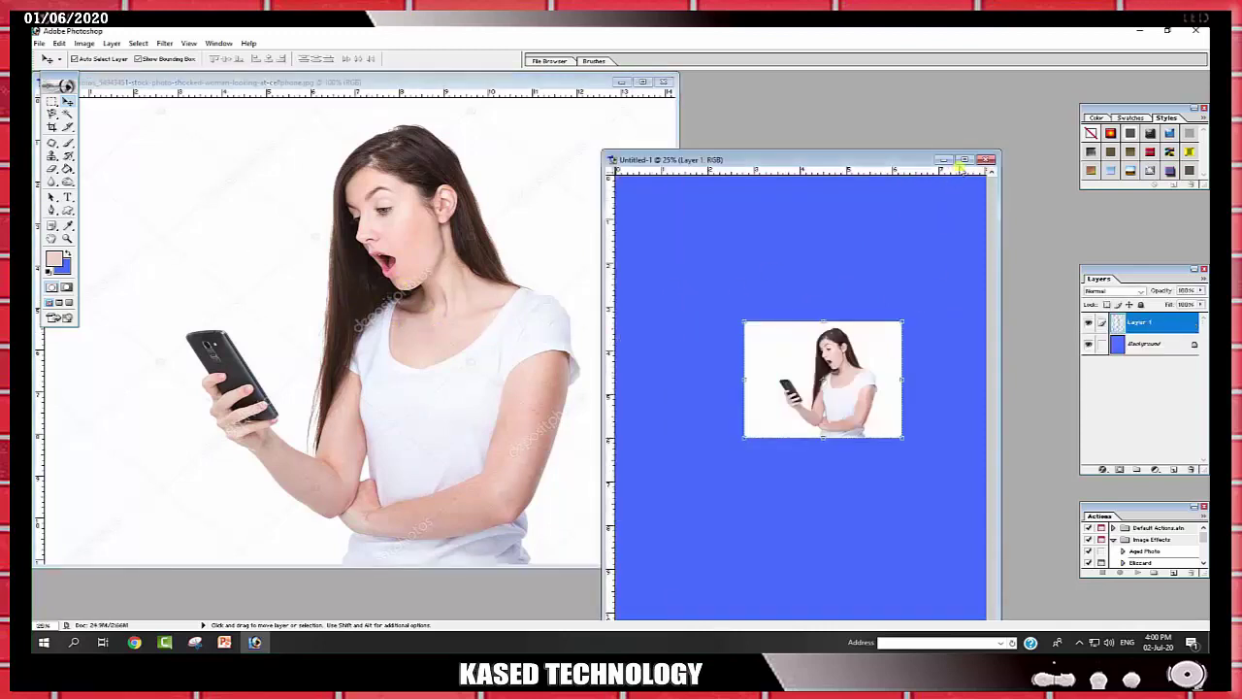
pyautogui.click(964, 159)
pyautogui.moveTo(631, 385); pyautogui.dragTo(606, 310)
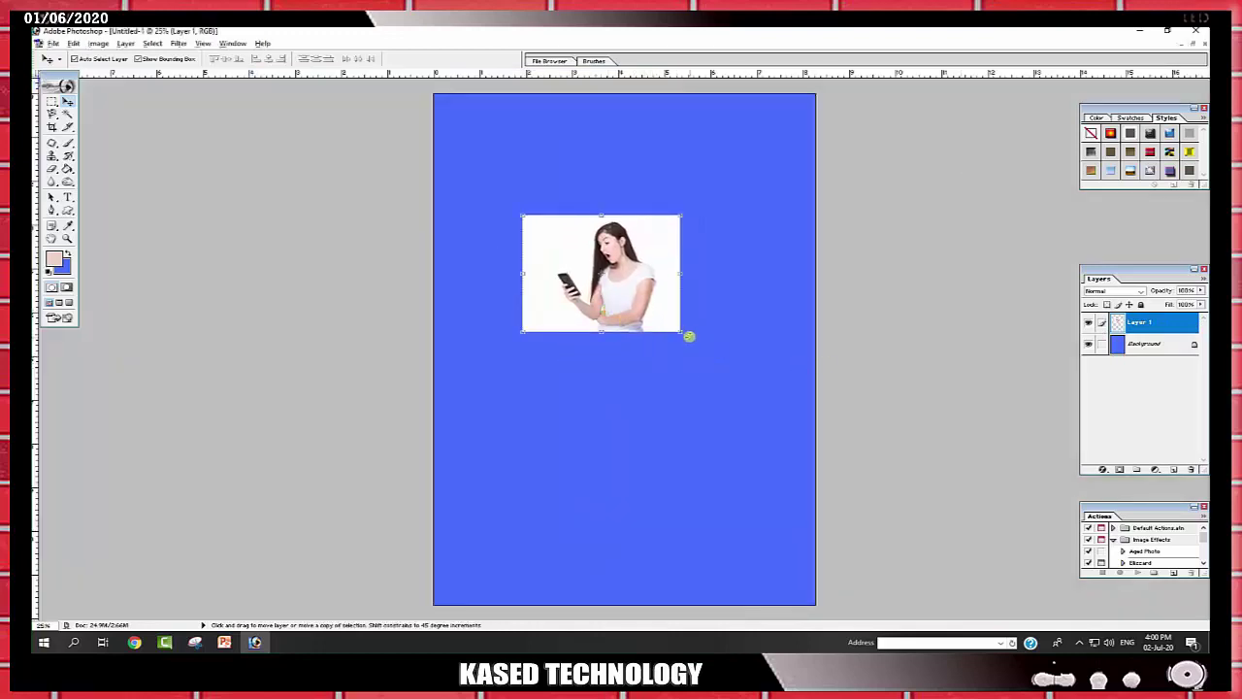
pyautogui.moveTo(689, 336); pyautogui.dragTo(771, 400)
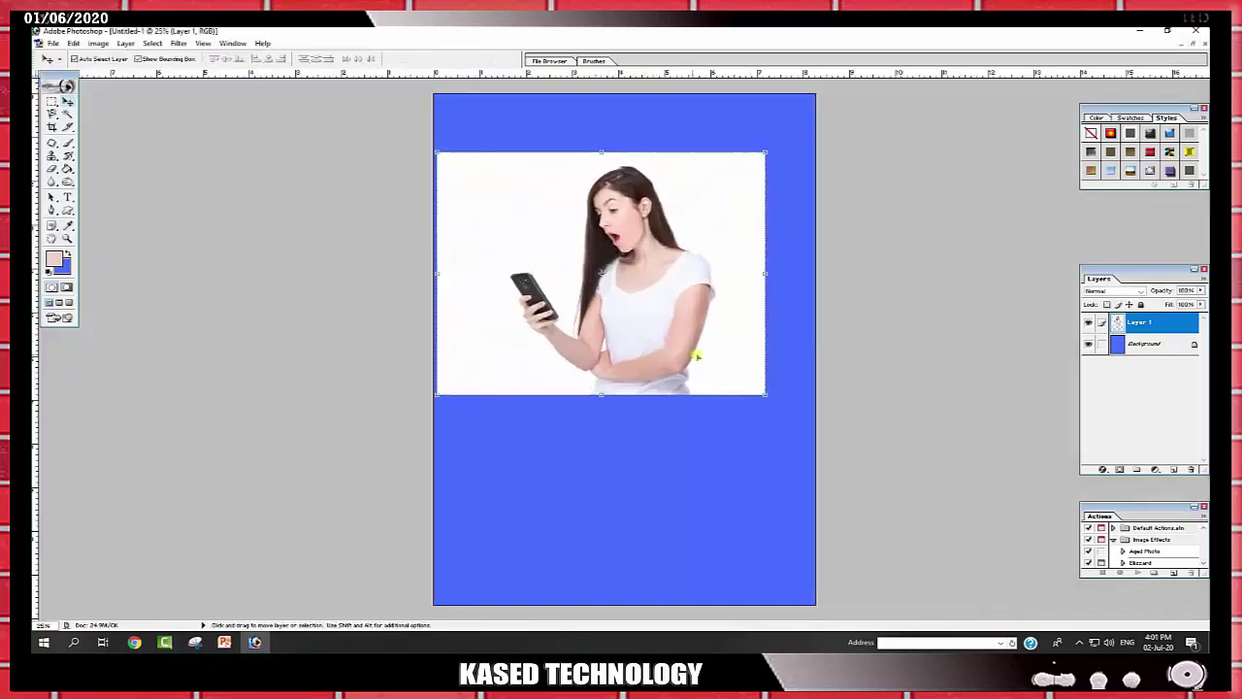
pyautogui.moveTo(689, 331); pyautogui.dragTo(693, 356)
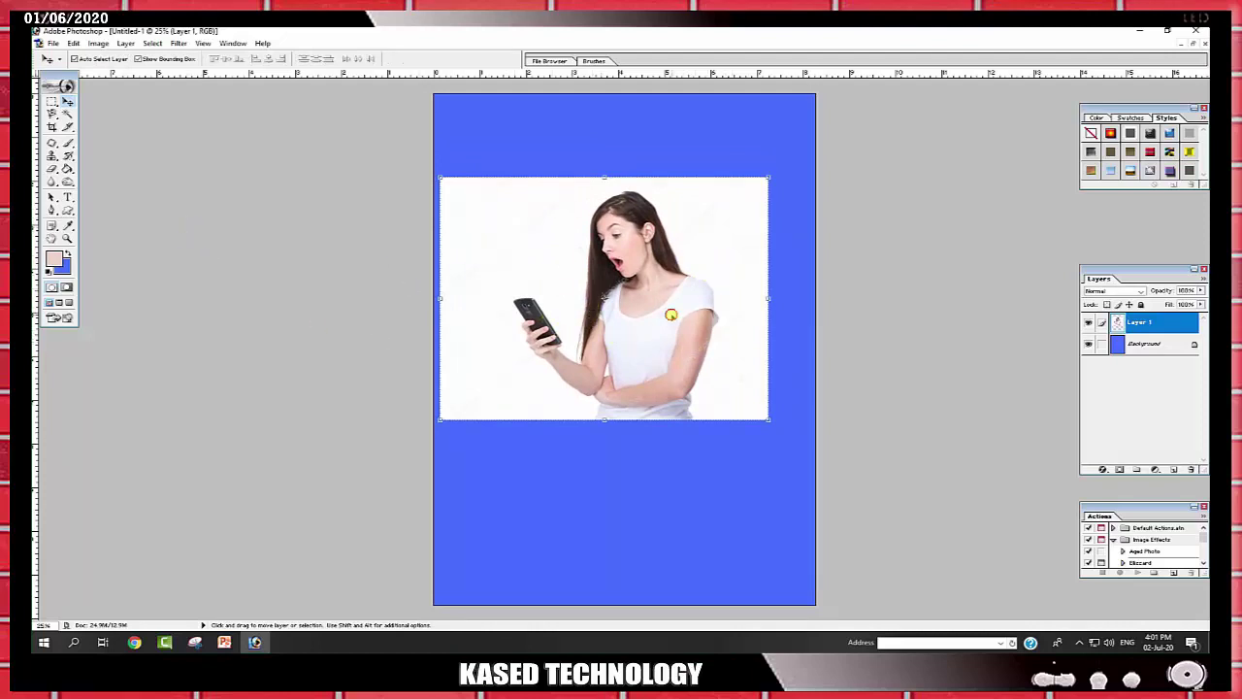
pyautogui.moveTo(670, 315); pyautogui.dragTo(682, 314)
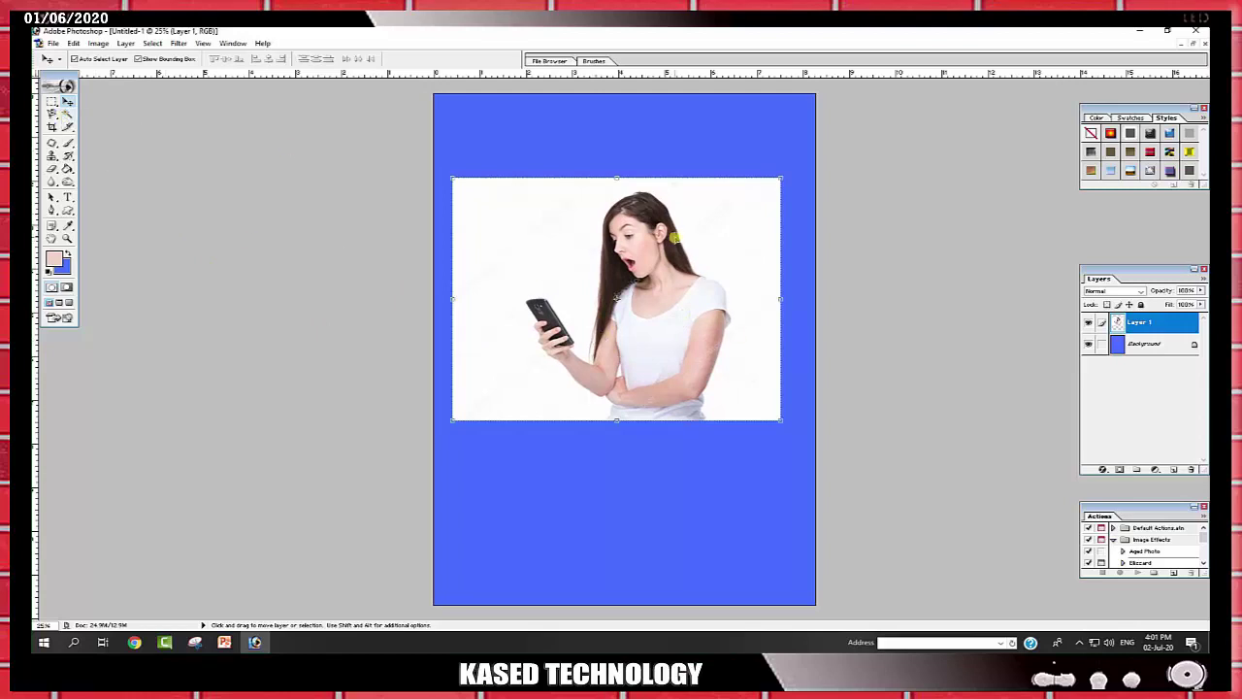
pyautogui.moveTo(780, 420); pyautogui.dragTo(803, 437)
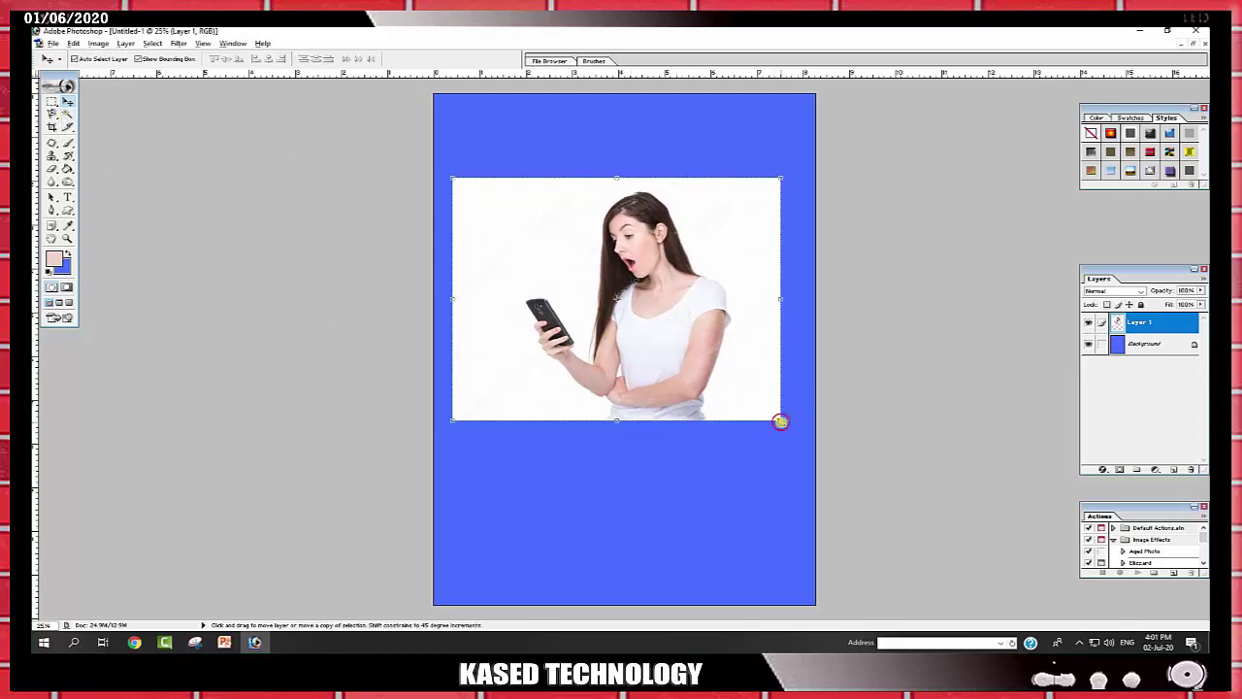
pyautogui.doubleClick(757, 405)
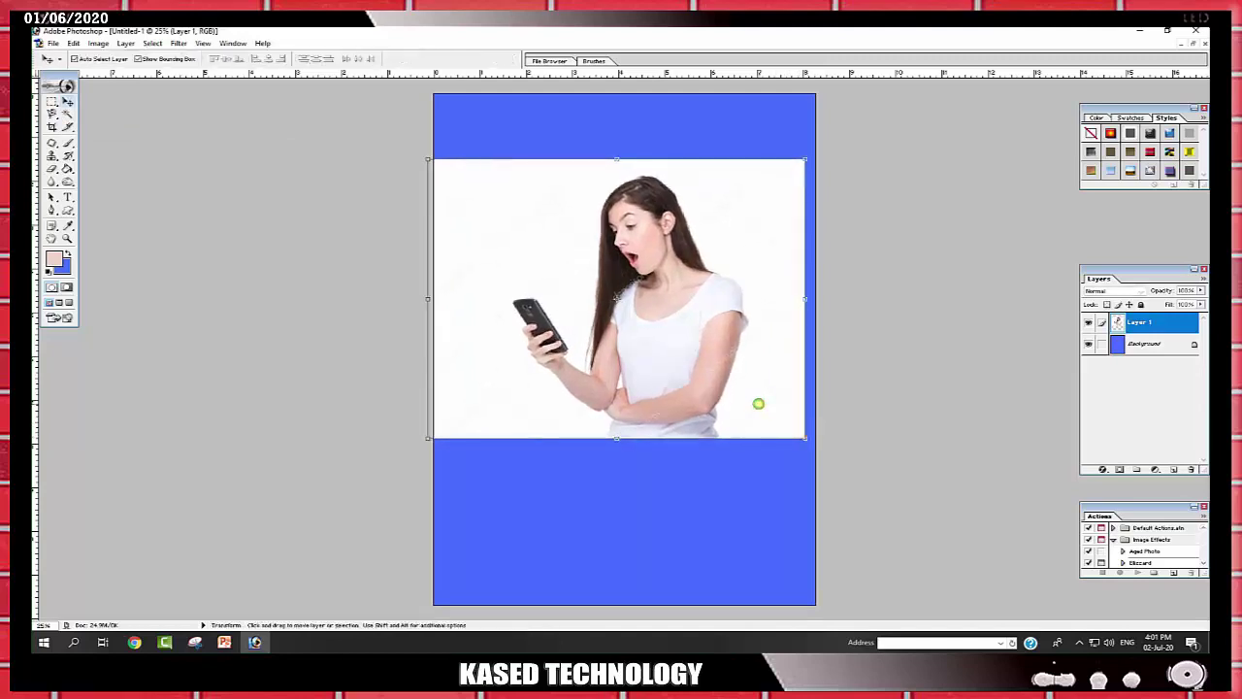
pyautogui.moveTo(766, 405); pyautogui.dragTo(766, 406)
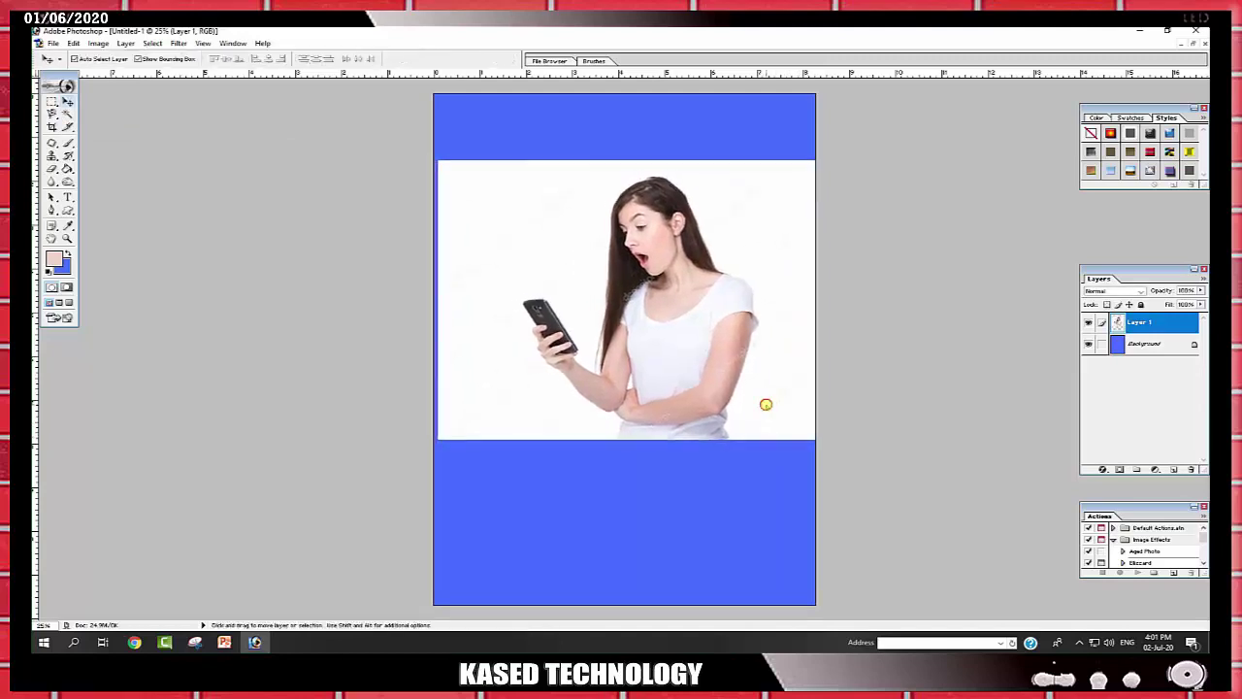
pyautogui.click(66, 114)
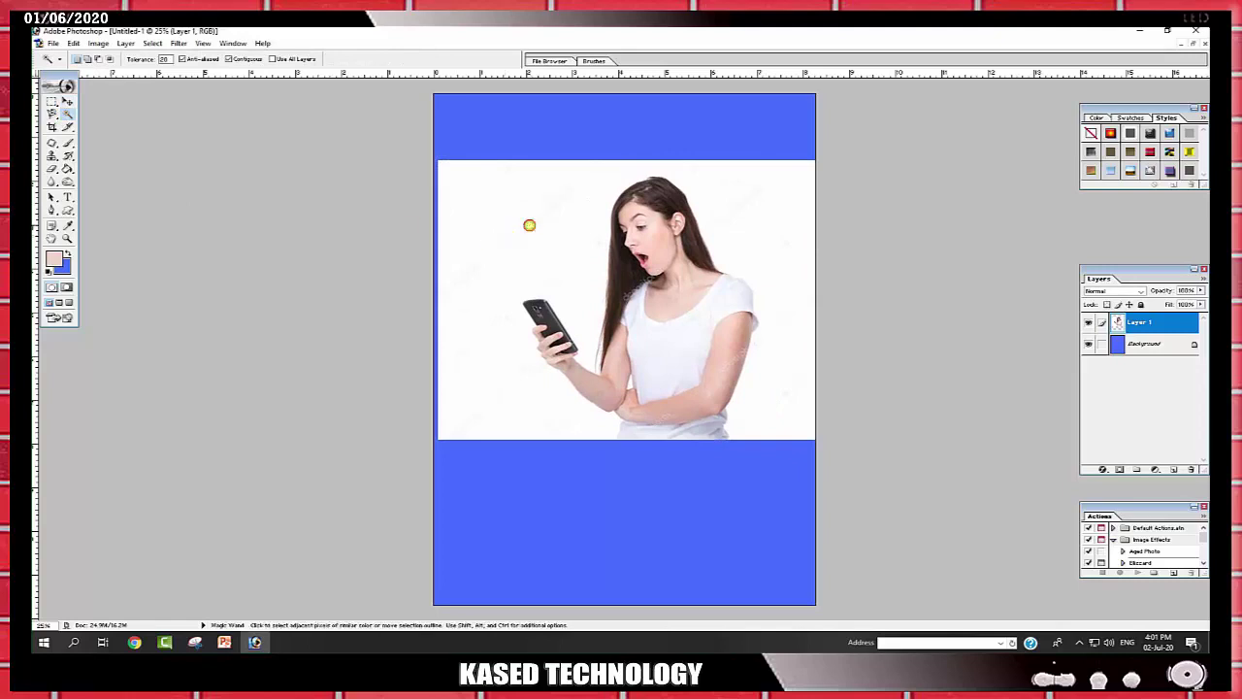
# Step: Select and delete the photo's white background to reveal the blue canvas
pyautogui.click(529, 225)
pyautogui.hotkey('ctrl', 'd')
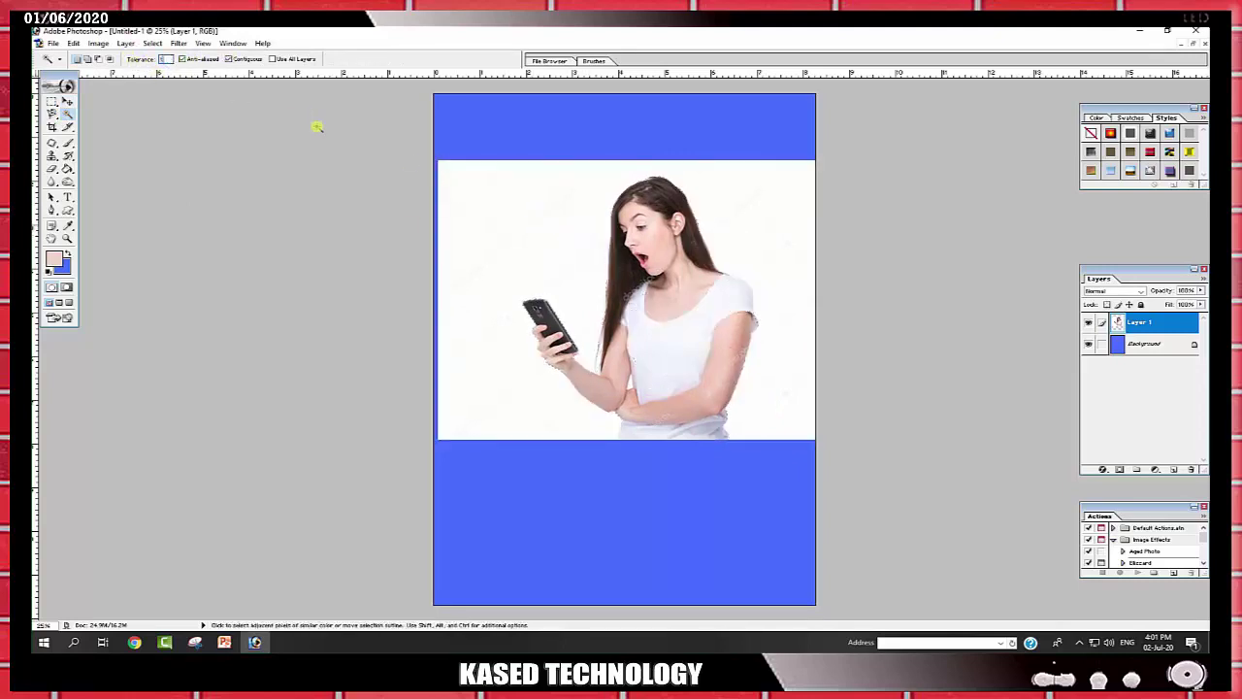
pyautogui.click(475, 207)
pyautogui.press('Delete')
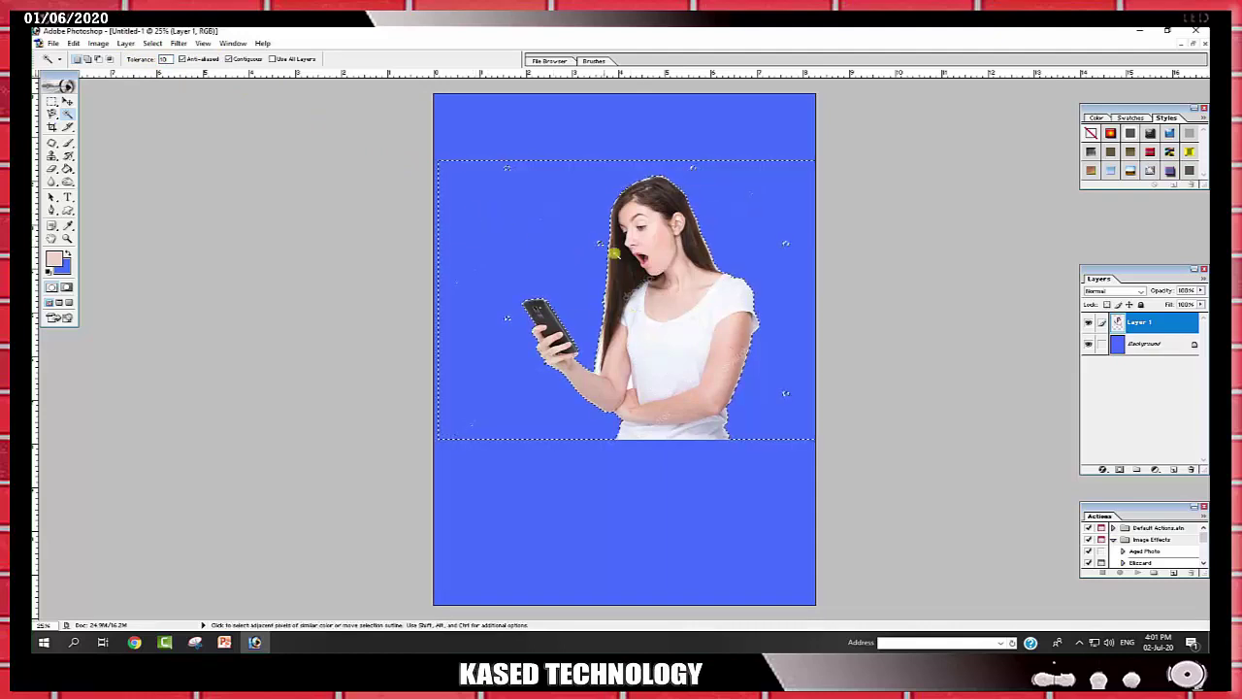
pyautogui.hotkey('ctrl', 'd')
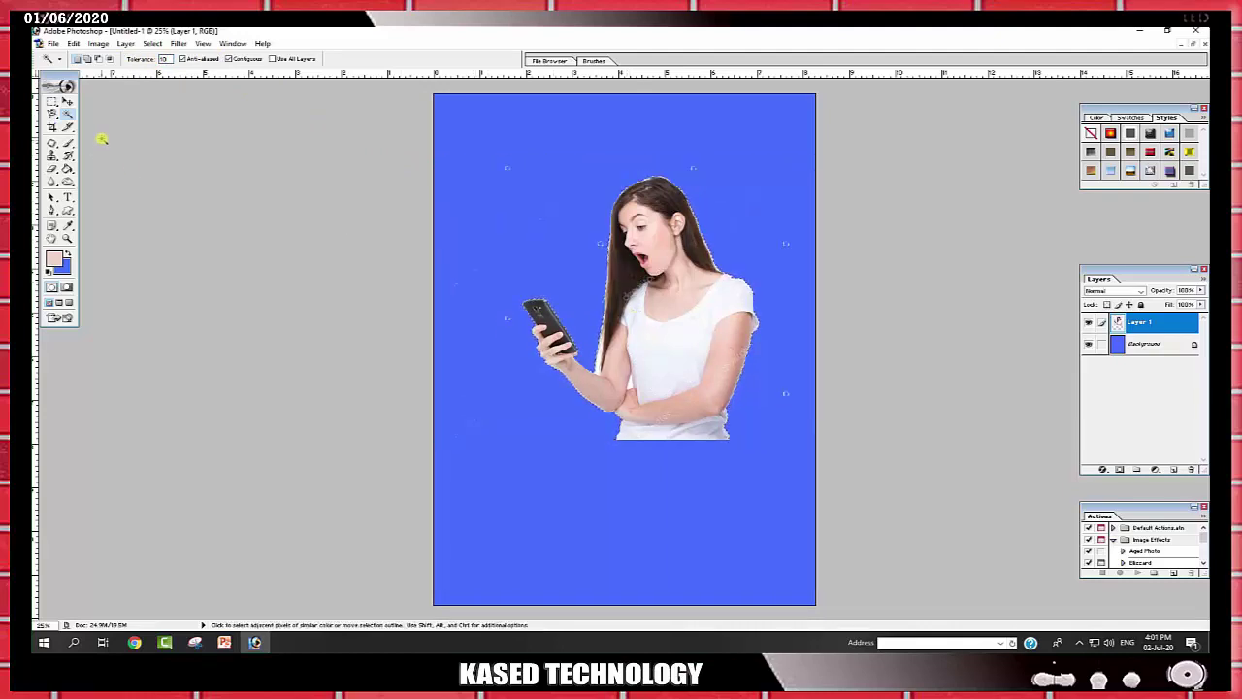
# Step: Shrink the cut-out woman slightly and position her near the top, right of centre
pyautogui.click(64, 101)
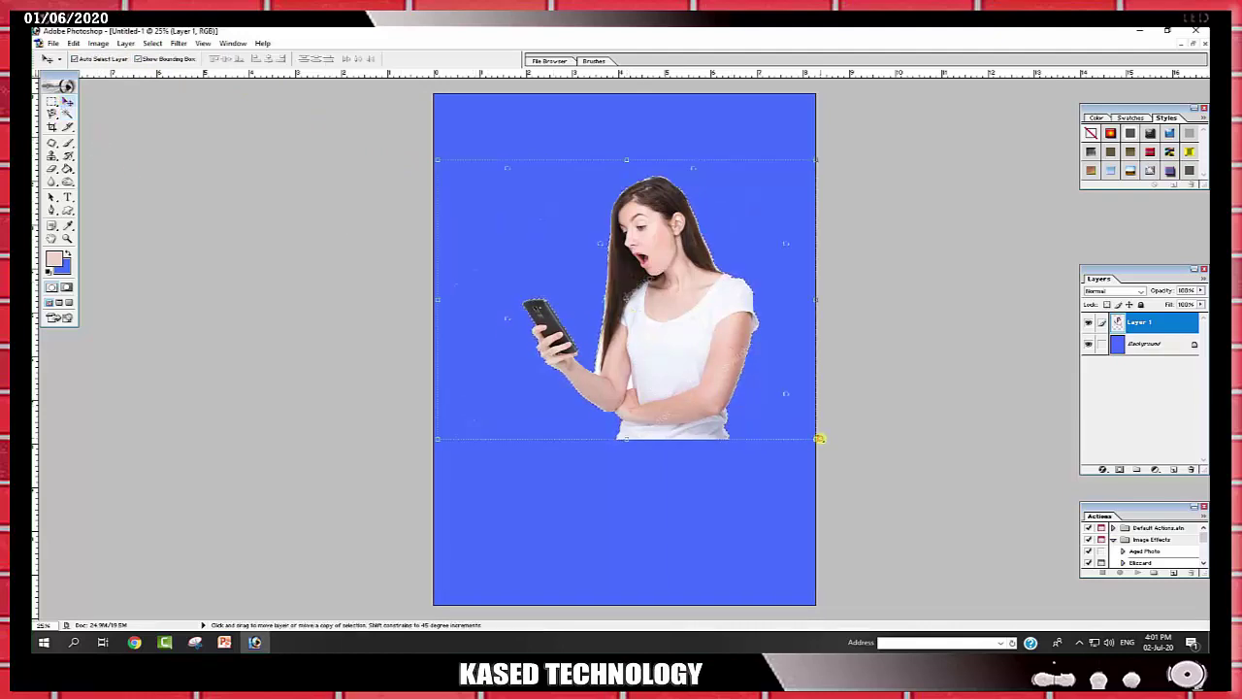
pyautogui.moveTo(815, 438); pyautogui.dragTo(805, 431)
pyautogui.moveTo(719, 388); pyautogui.dragTo(682, 343)
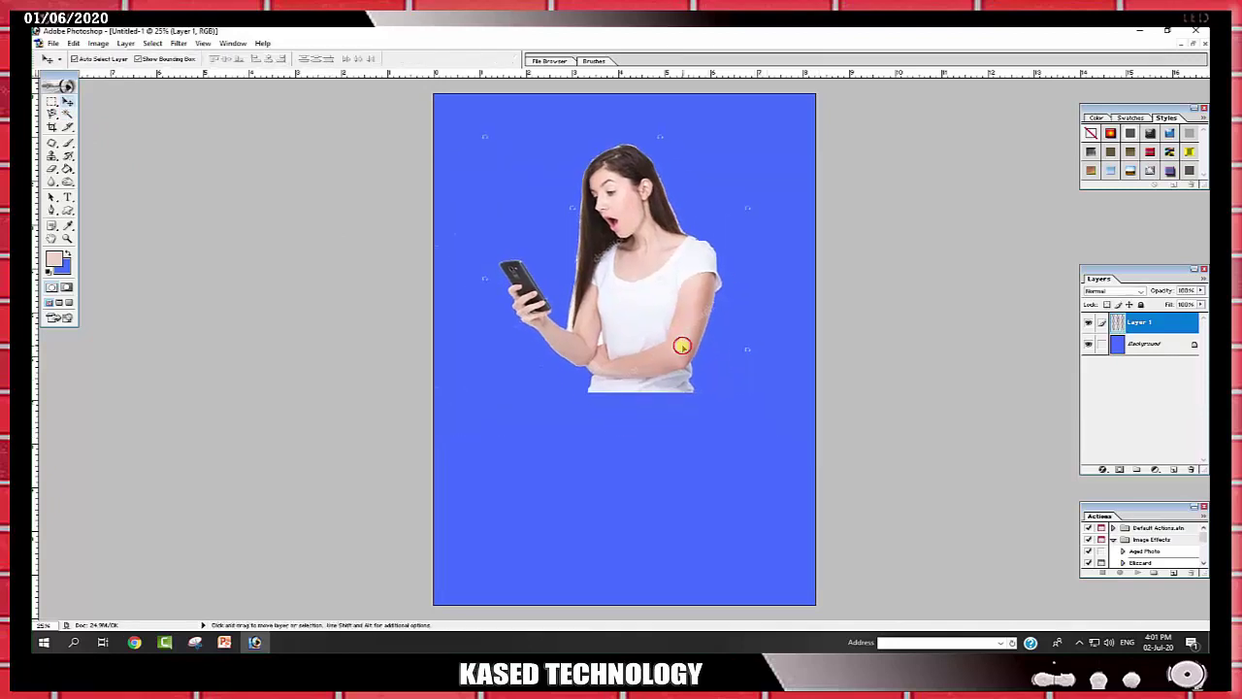
pyautogui.click(723, 383)
pyautogui.click(727, 393)
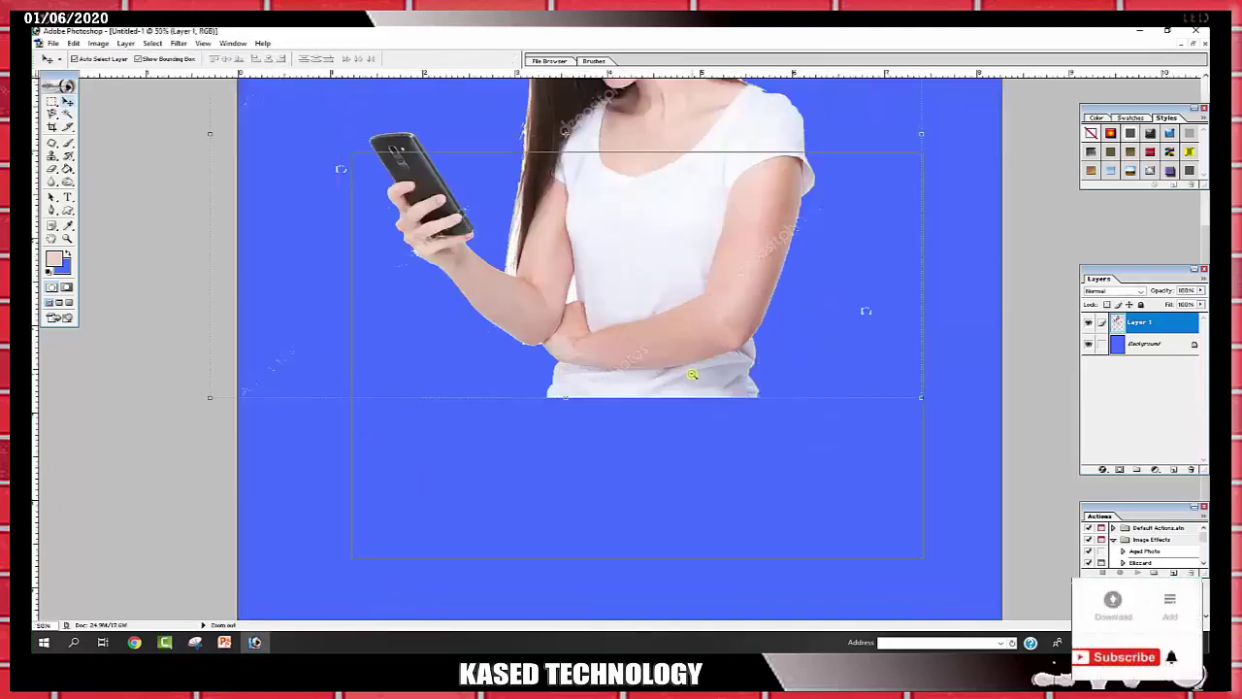
pyautogui.click(678, 314)
pyautogui.moveTo(678, 314); pyautogui.dragTo(678, 332)
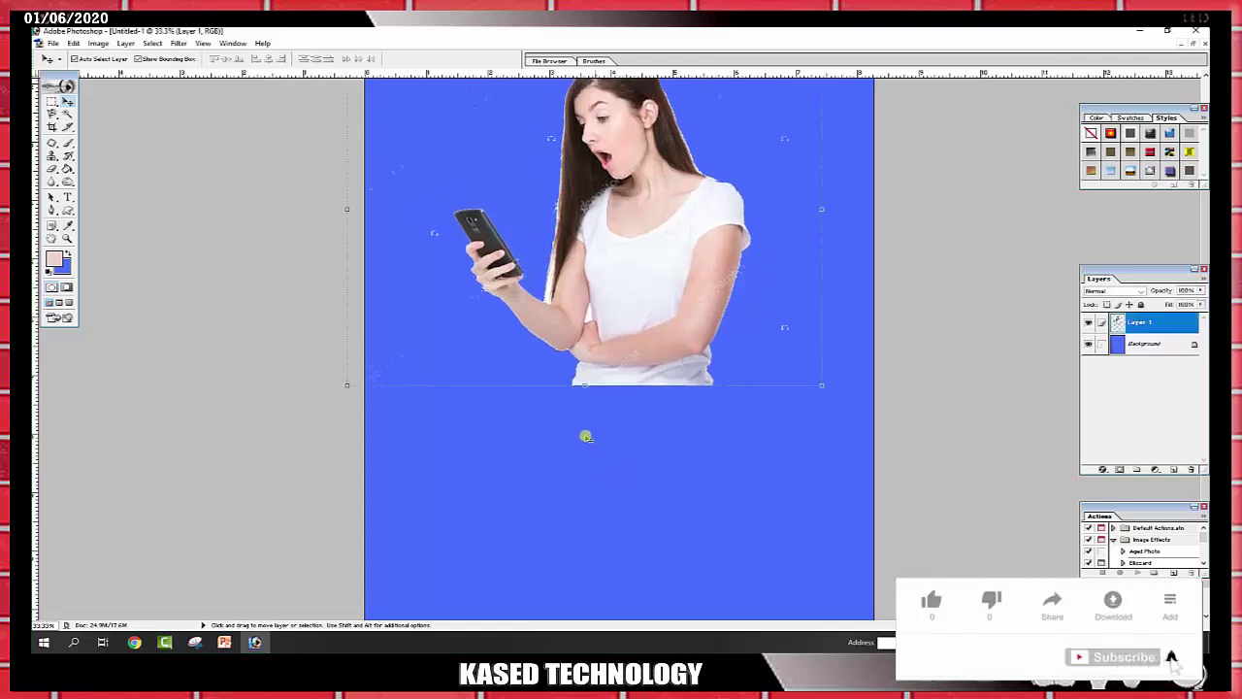
pyautogui.click(549, 446)
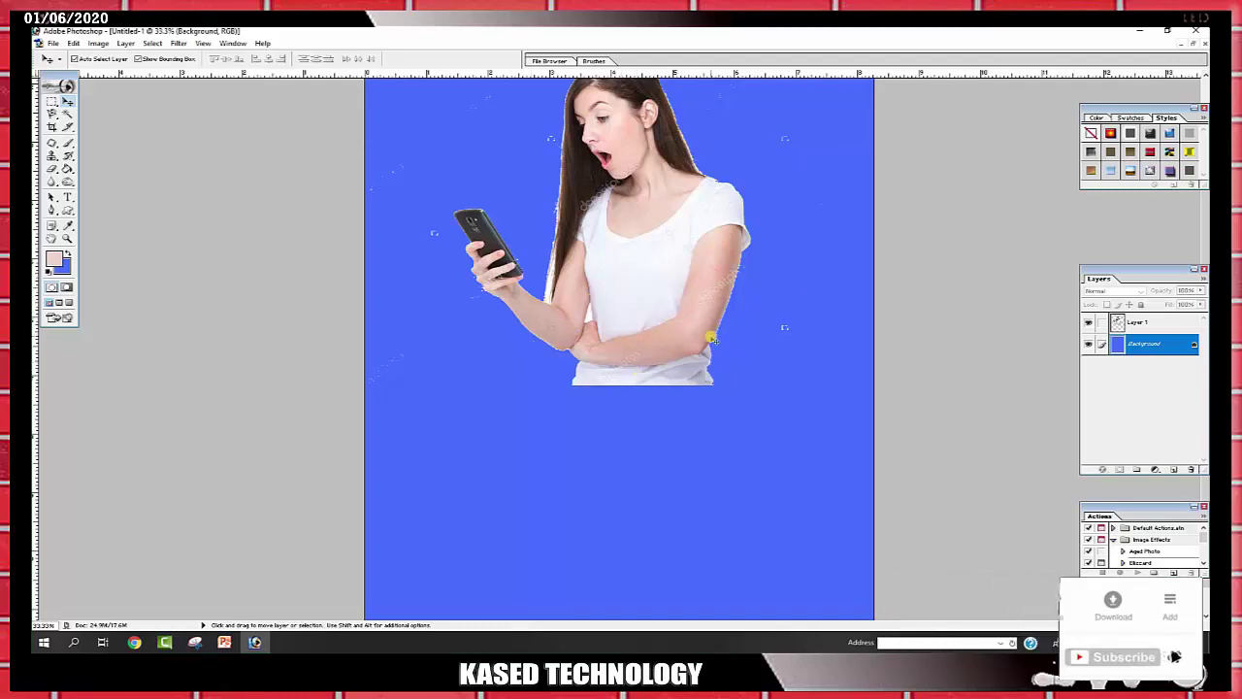
pyautogui.hotkey('shift', 'Down')
pyautogui.hotkey('shift', 'Down')
pyautogui.hotkey('shift', 'Down')
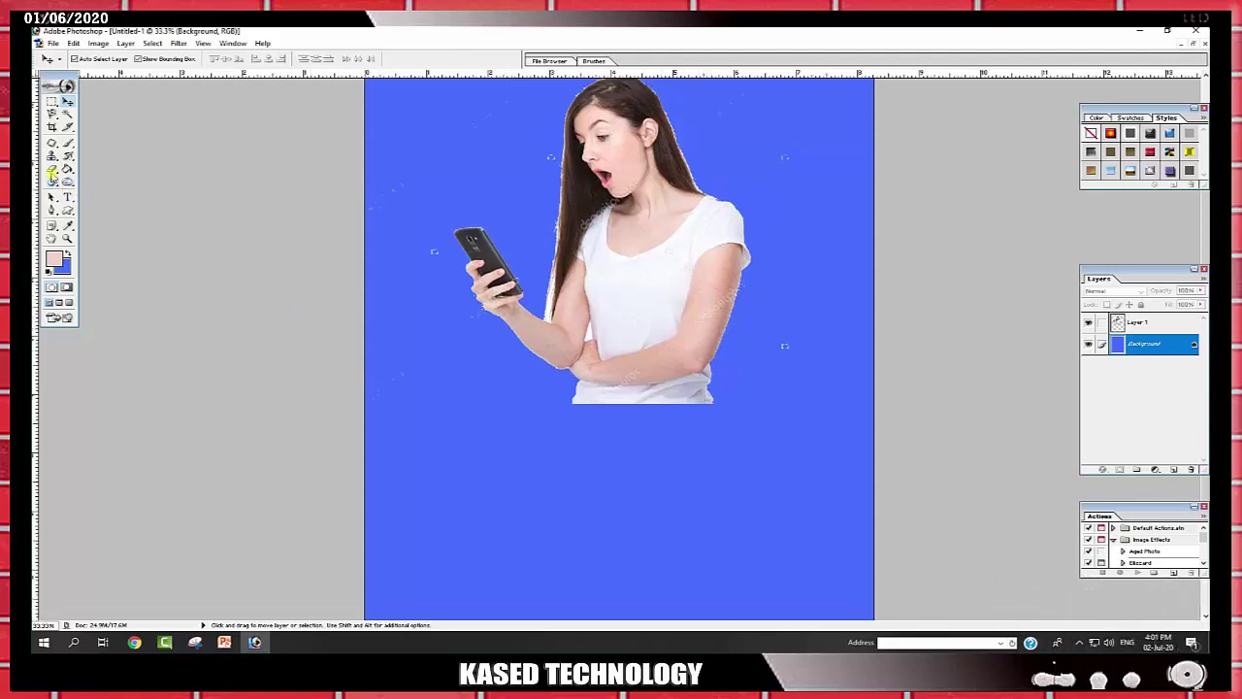
# Step: Set the Eraser to 50% opacity and 45% flow
pyautogui.click(53, 172)
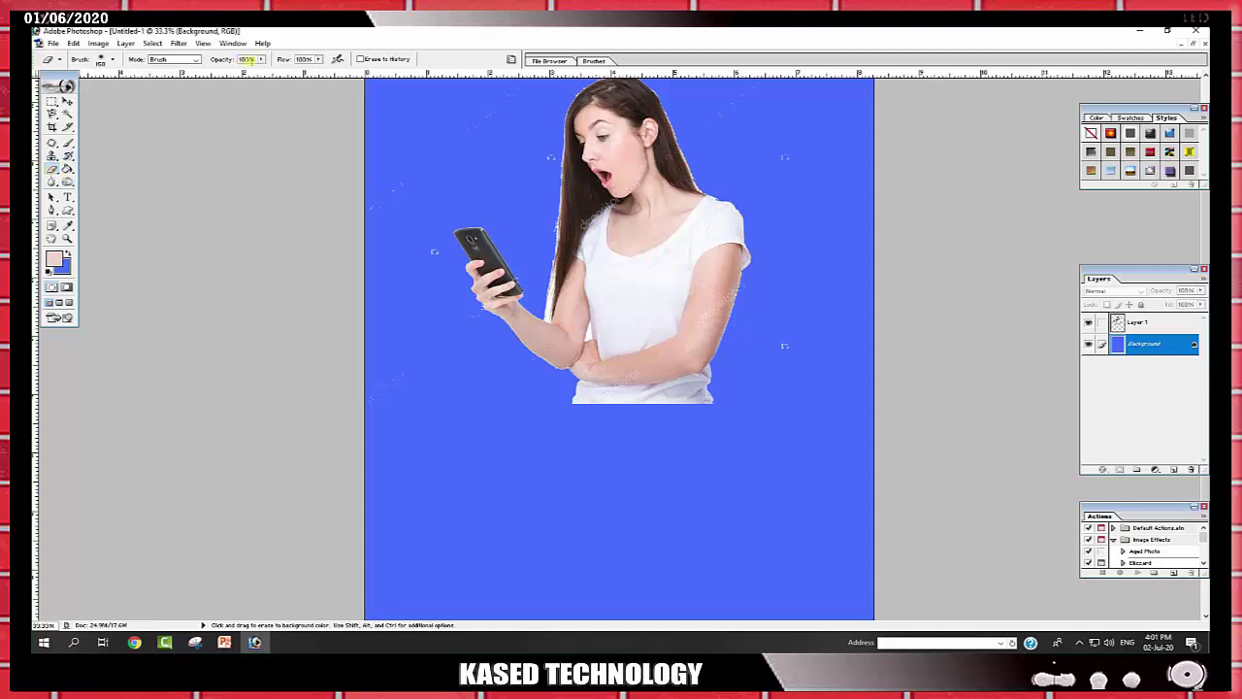
pyautogui.moveTo(261, 62); pyautogui.dragTo(238, 74)
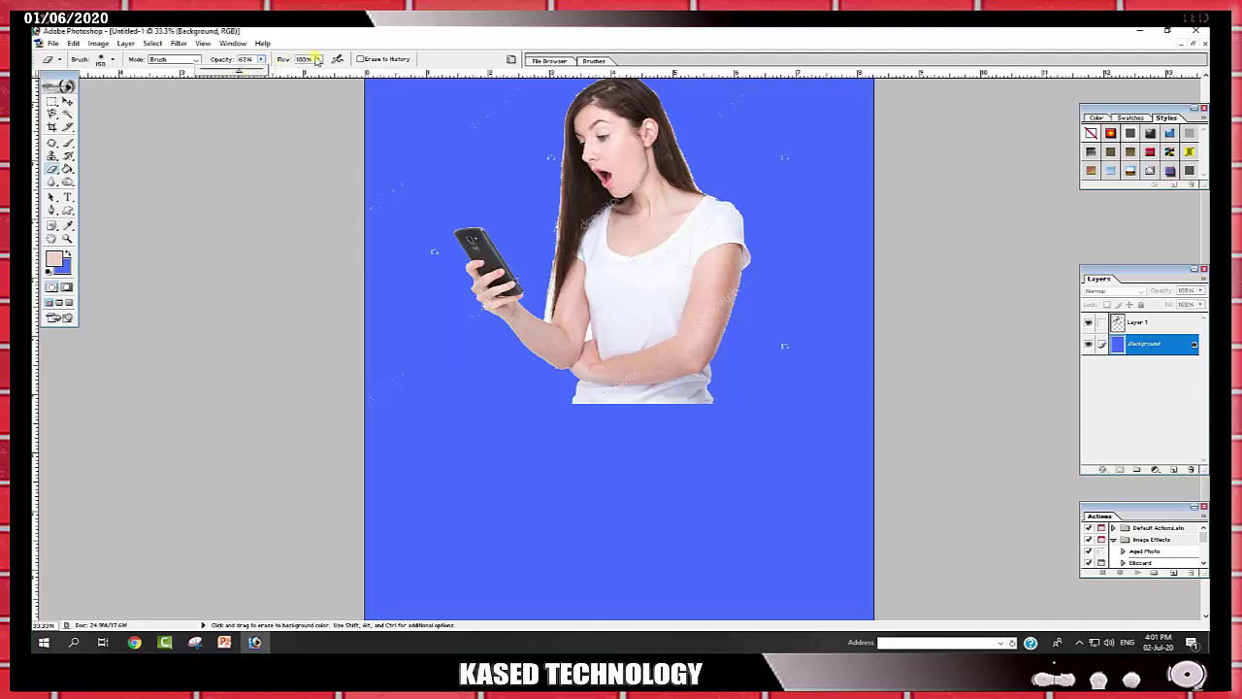
pyautogui.moveTo(317, 60); pyautogui.dragTo(256, 73)
pyautogui.click(267, 58)
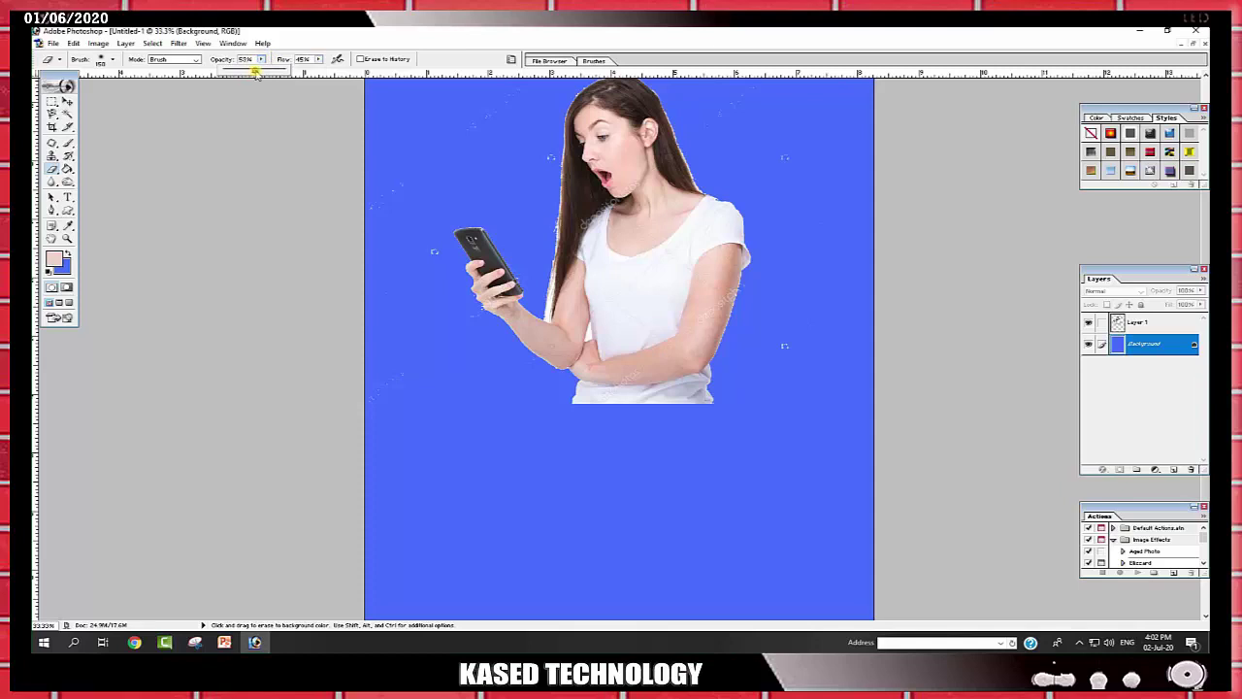
# Step: Scroll through the Brush picker's list of brush sizes
pyautogui.click(112, 60)
pyautogui.scroll(-2, 131, 166)
pyautogui.scroll(-2, 131, 166)
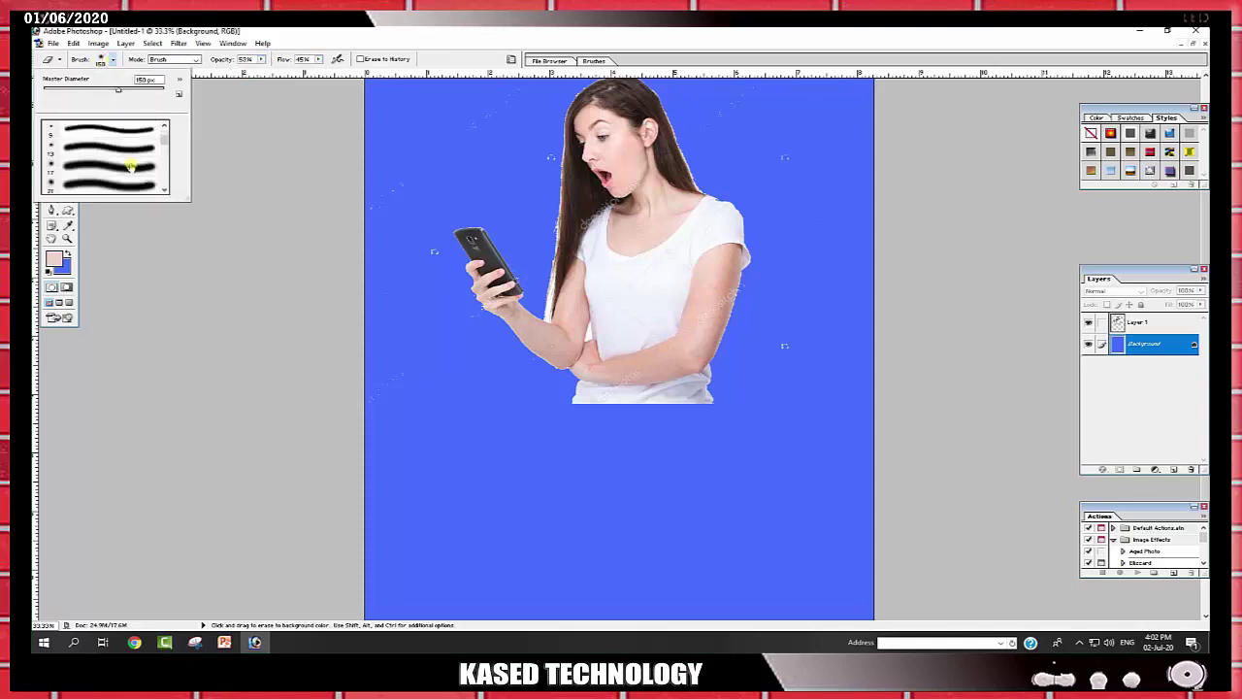
pyautogui.scroll(-1, 131, 167)
pyautogui.scroll(-1, 108, 157)
pyautogui.scroll(-1, 107, 153)
pyautogui.scroll(-1, 107, 148)
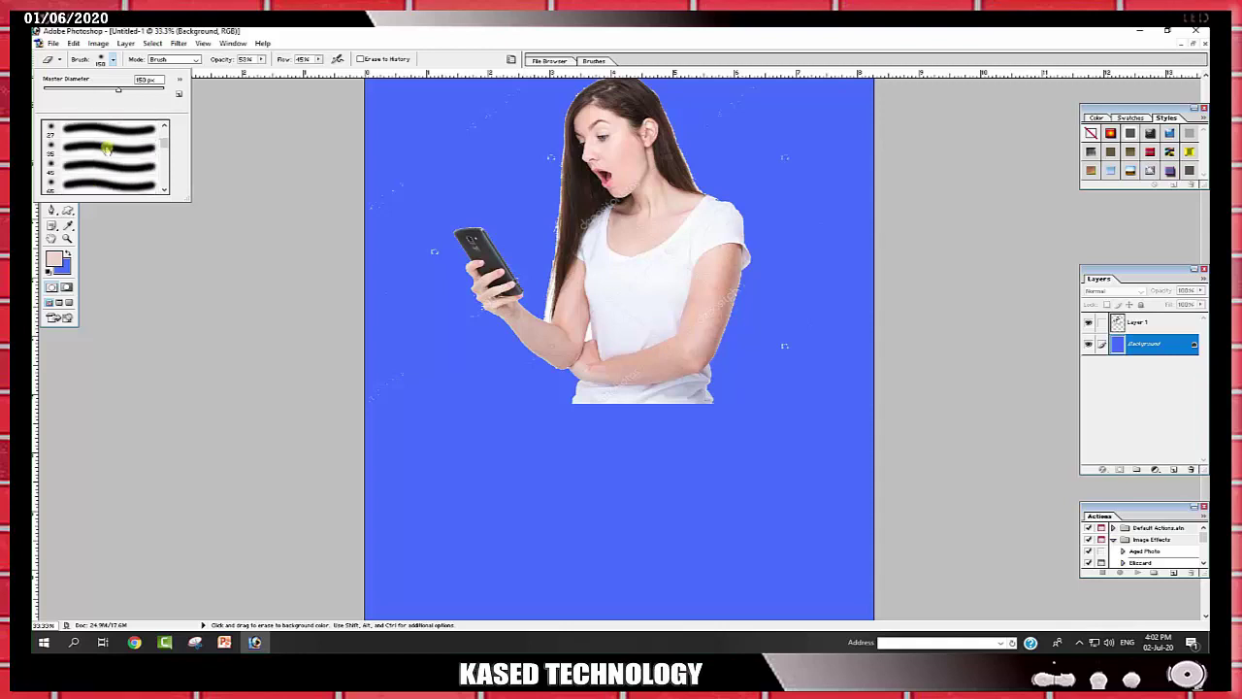
pyautogui.scroll(-1, 109, 145)
# Step: Erase the lower shirt and arms on Layer 1 with the 200 px soft brush
pyautogui.scroll(-1, 110, 149)
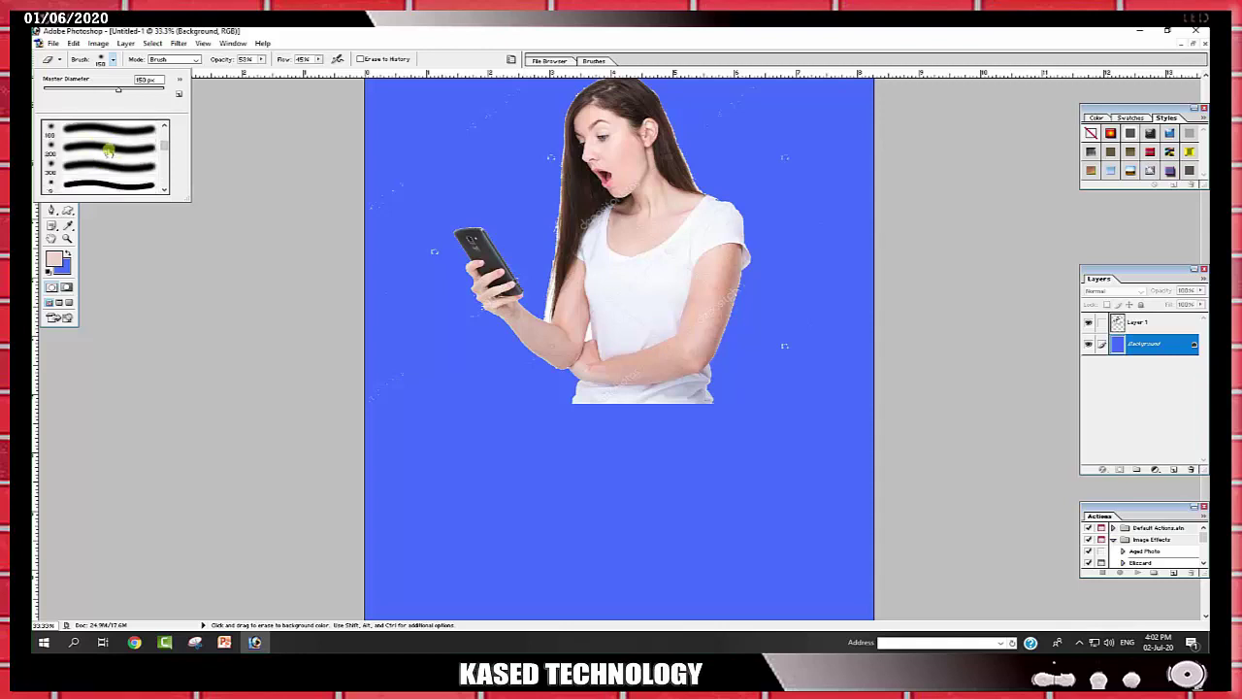
pyautogui.doubleClick(107, 147)
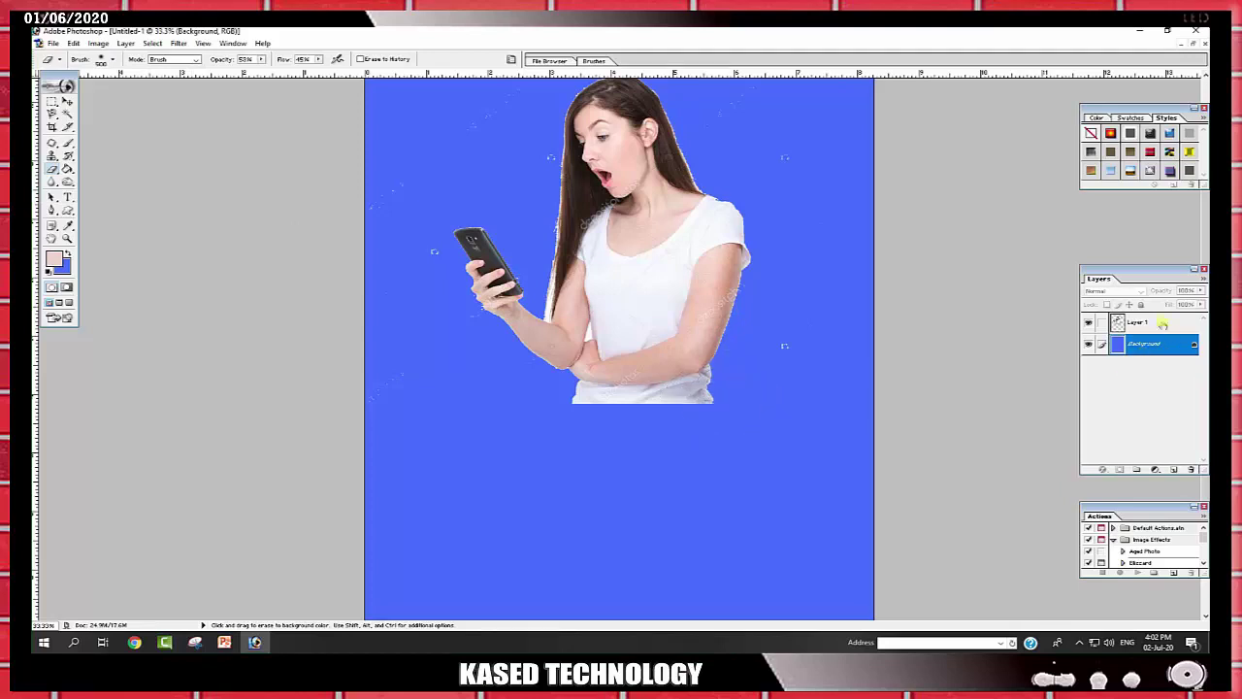
pyautogui.click(1162, 323)
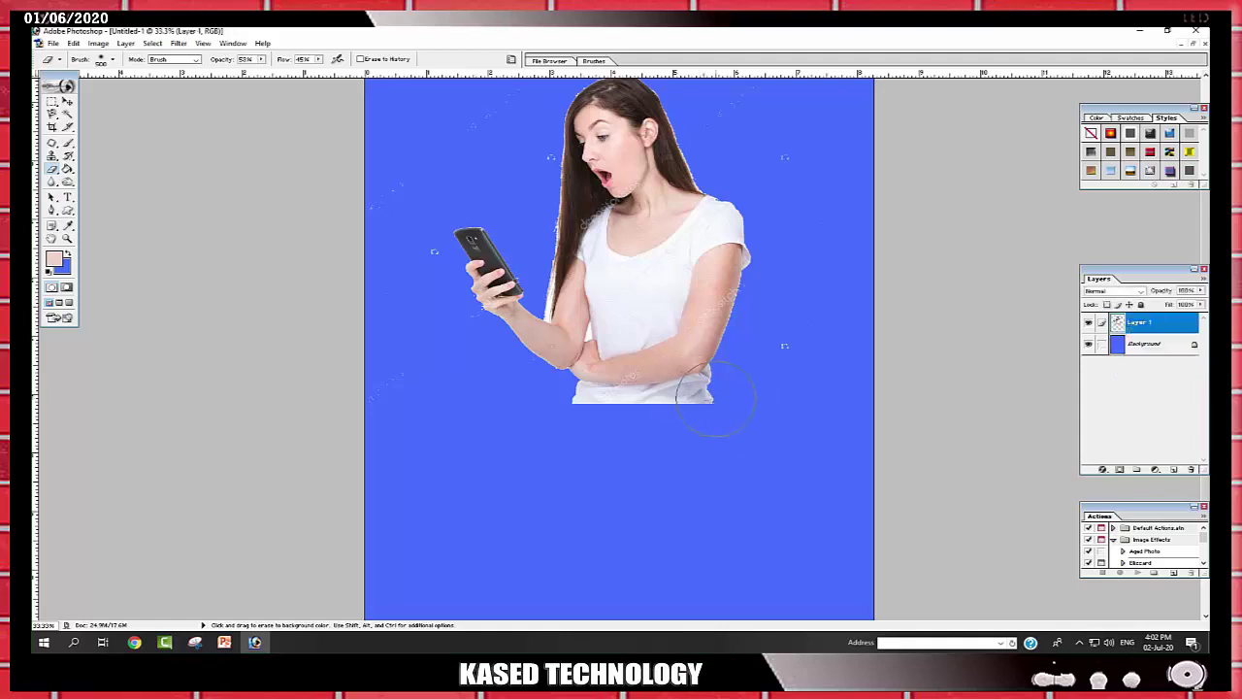
pyautogui.moveTo(716, 398)
pyautogui.mouseDown()
pyautogui.moveTo(588, 383)
pyautogui.moveTo(568, 413)
pyautogui.moveTo(708, 393)
pyautogui.moveTo(582, 383)
pyautogui.moveTo(745, 402)
pyautogui.moveTo(563, 354)
pyautogui.moveTo(713, 349)
pyautogui.moveTo(415, 361)
pyautogui.mouseUp()
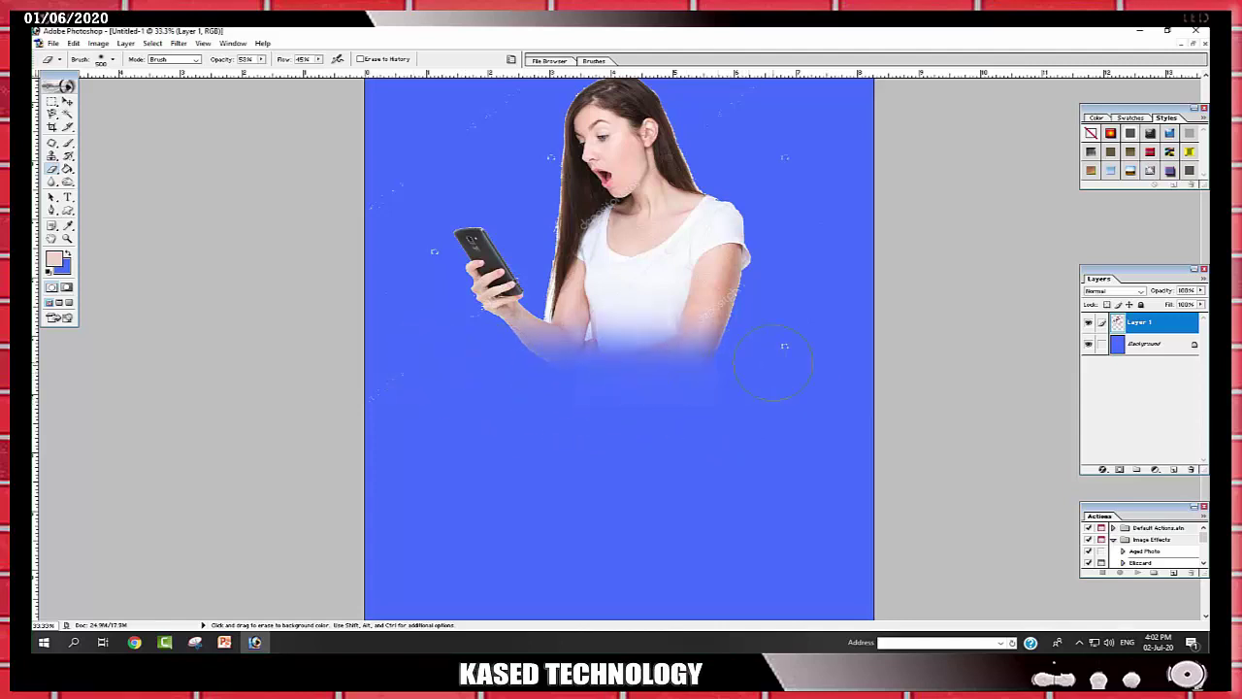
pyautogui.moveTo(699, 335); pyautogui.dragTo(501, 362)
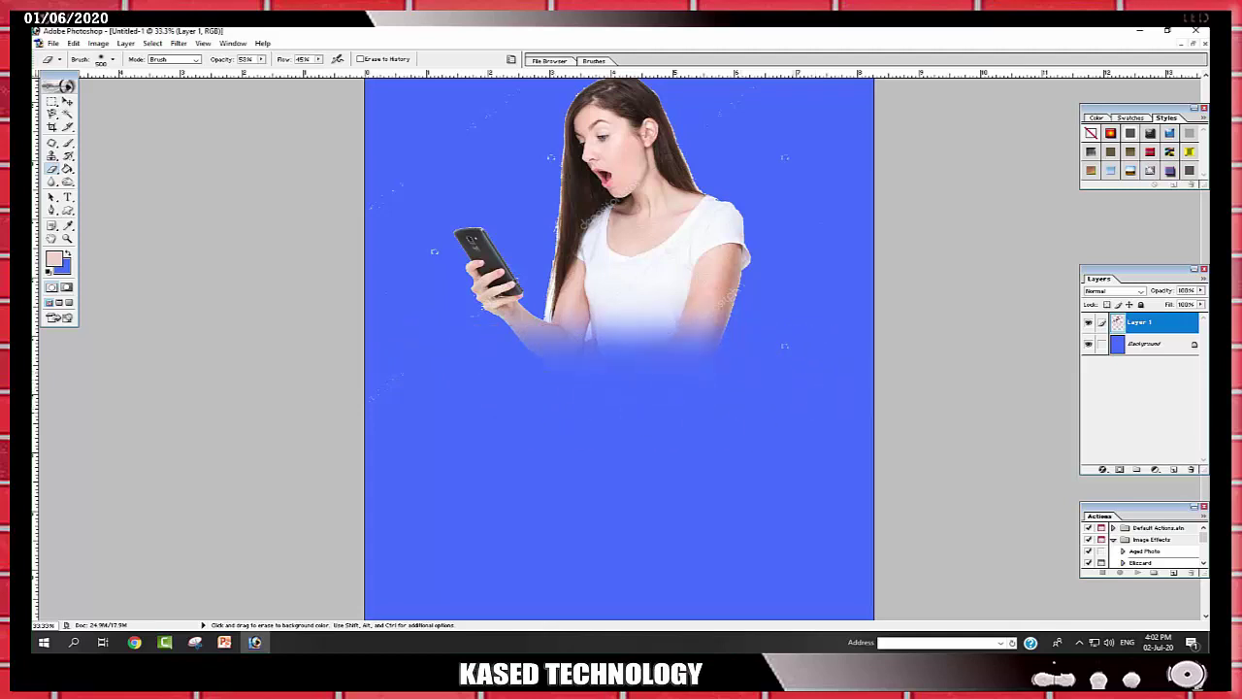
pyautogui.hotkey('ctrl', '-')
pyautogui.hotkey('ctrl', '-')
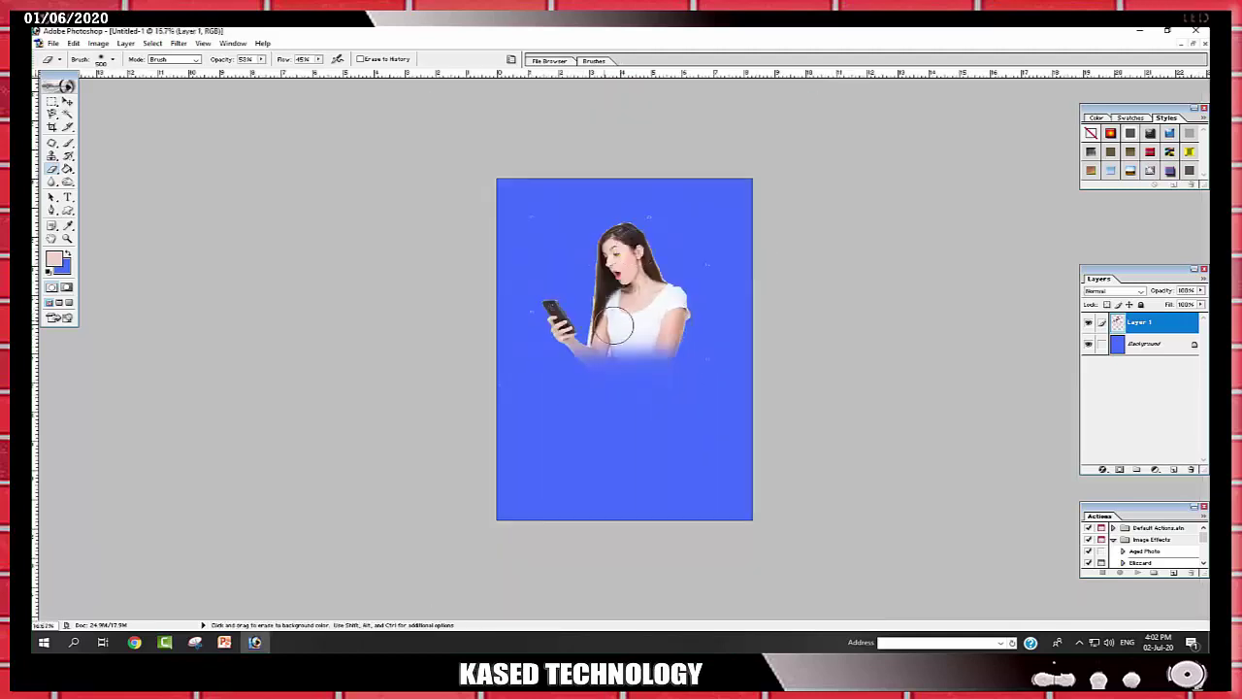
# Step: Scale the woman photo down to about 75%
pyautogui.click(67, 101)
pyautogui.click(643, 411)
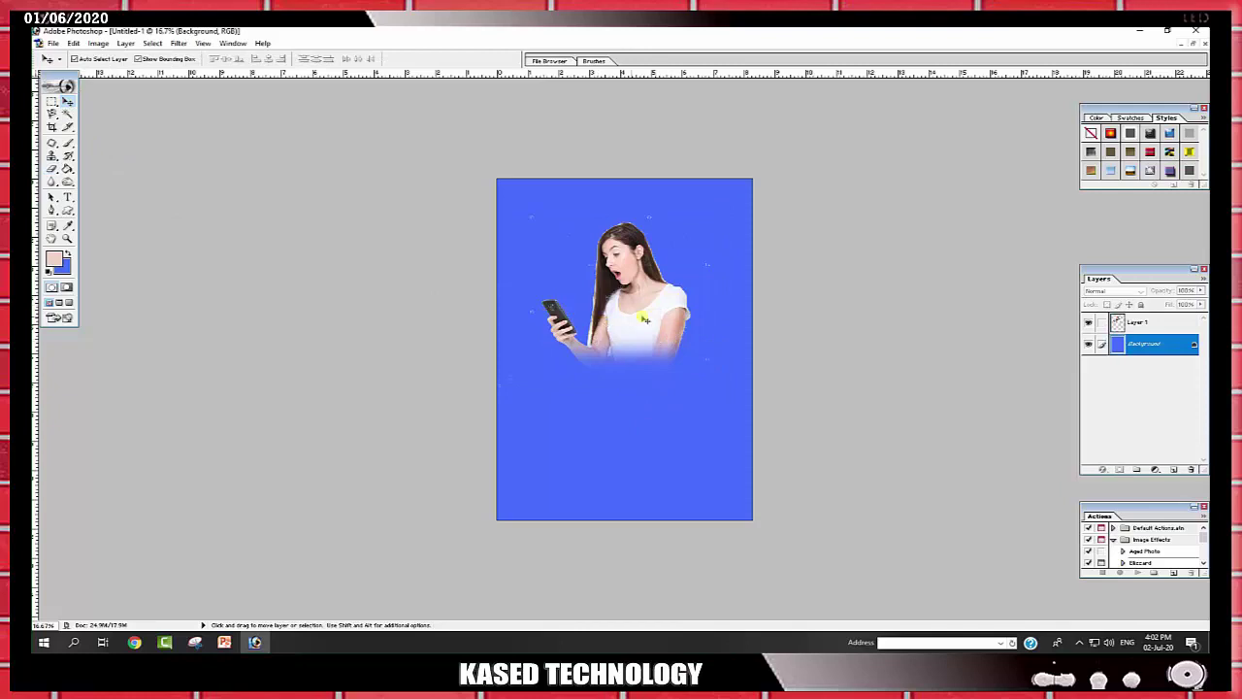
pyautogui.hotkey('ctrl', '0')
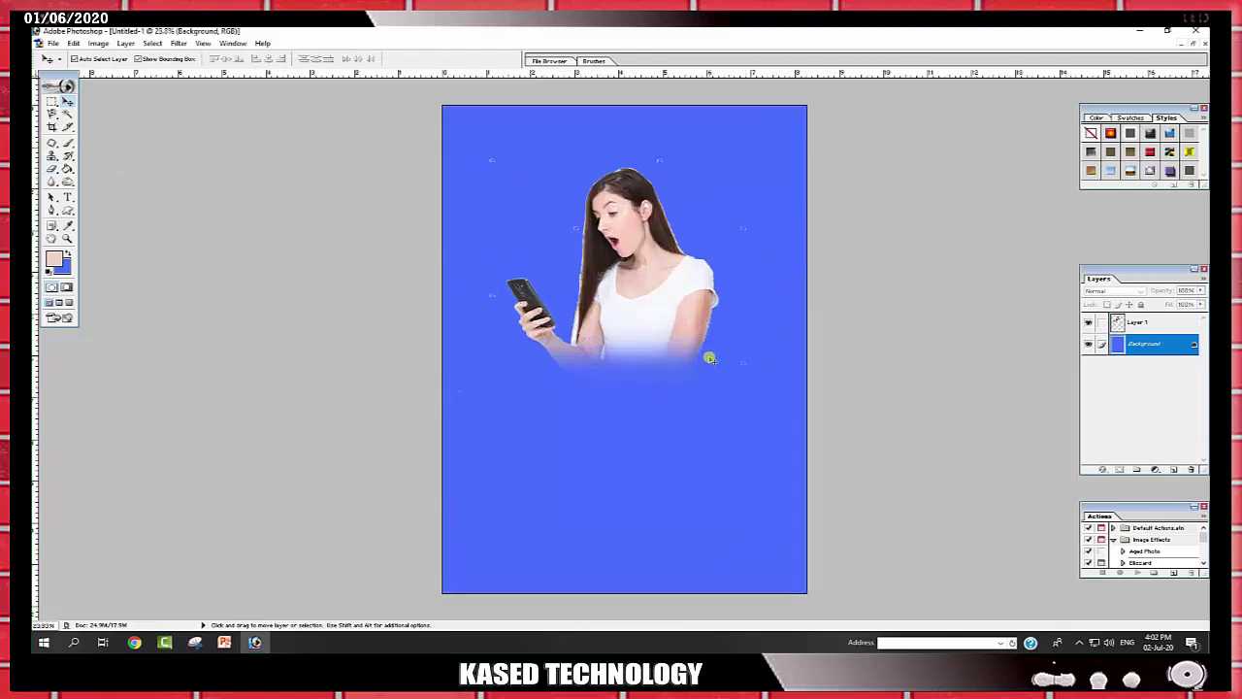
pyautogui.click(709, 359)
pyautogui.click(771, 422)
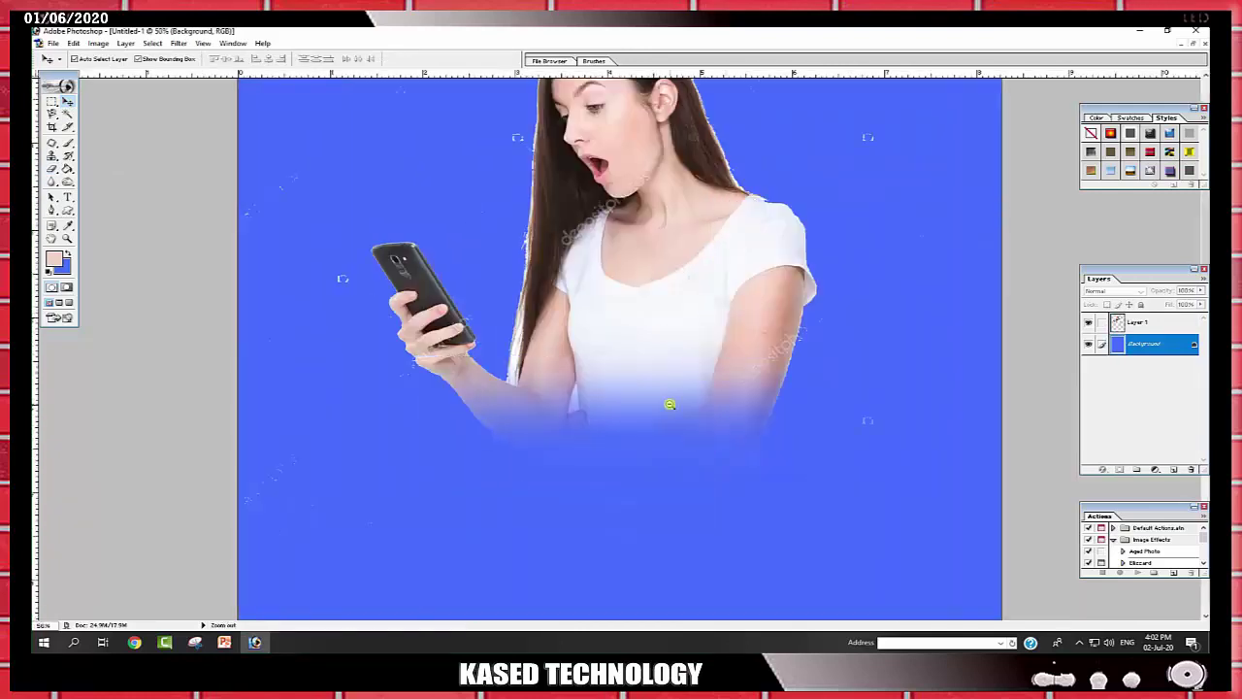
pyautogui.keyDown('alt'); pyautogui.click(690, 401); pyautogui.keyUp('alt')
pyautogui.keyDown('alt'); pyautogui.click(670, 377); pyautogui.keyUp('alt')
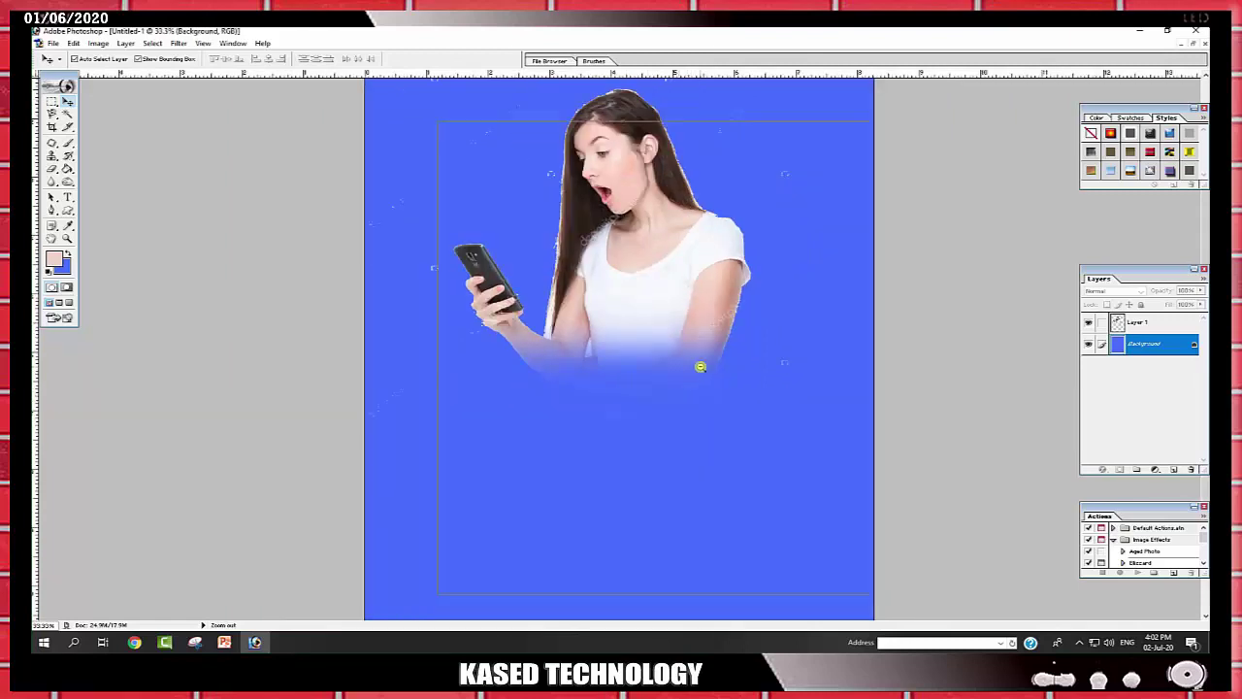
pyautogui.press('v')
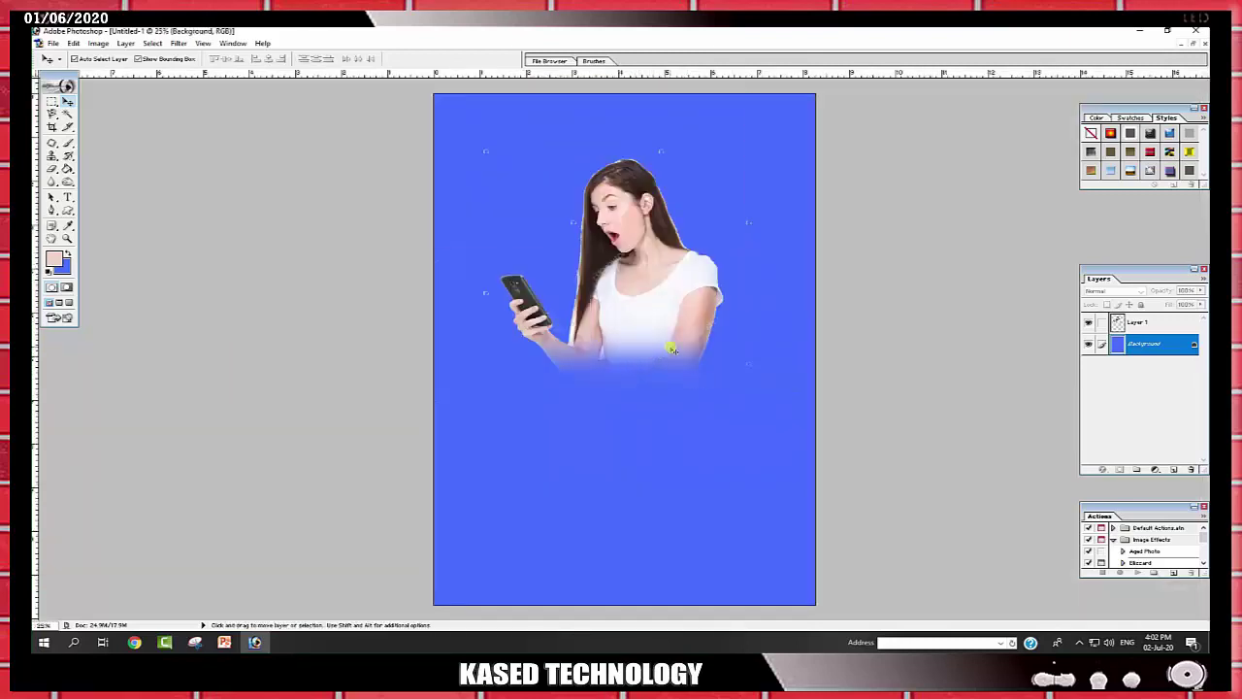
pyautogui.click(669, 347)
pyautogui.moveTo(779, 405); pyautogui.dragTo(728, 366)
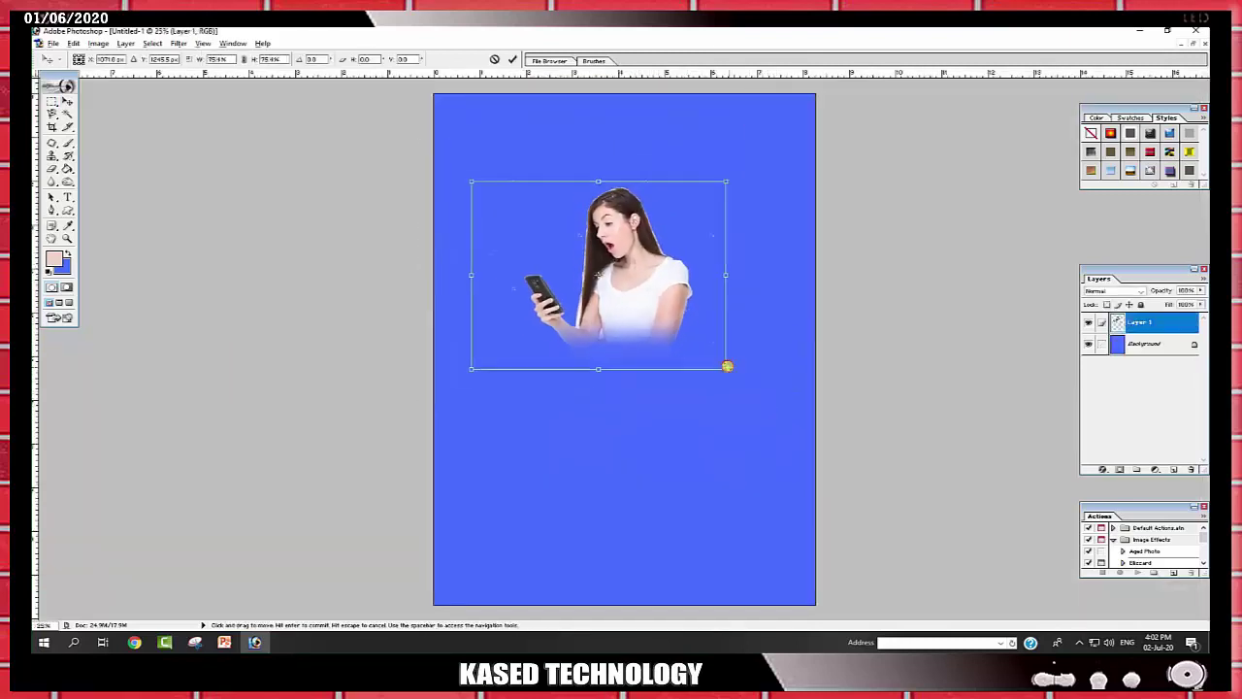
pyautogui.press('Return')
# Step: Shrink the woman photo further and drag it to the poster's top-right corner
pyautogui.moveTo(637, 269); pyautogui.dragTo(532, 182)
pyautogui.hotkey('ctrl', 't')
pyautogui.moveTo(608, 246); pyautogui.dragTo(591, 234)
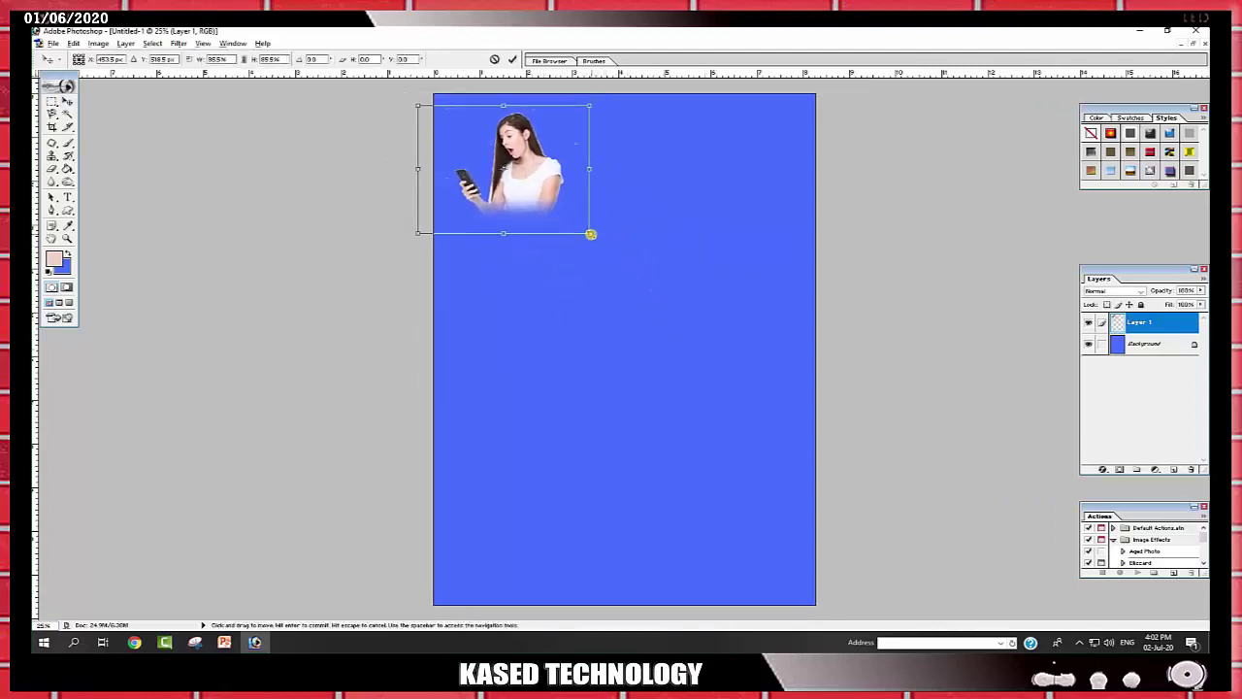
pyautogui.press('Return')
pyautogui.press('z')
pyautogui.click(646, 261)
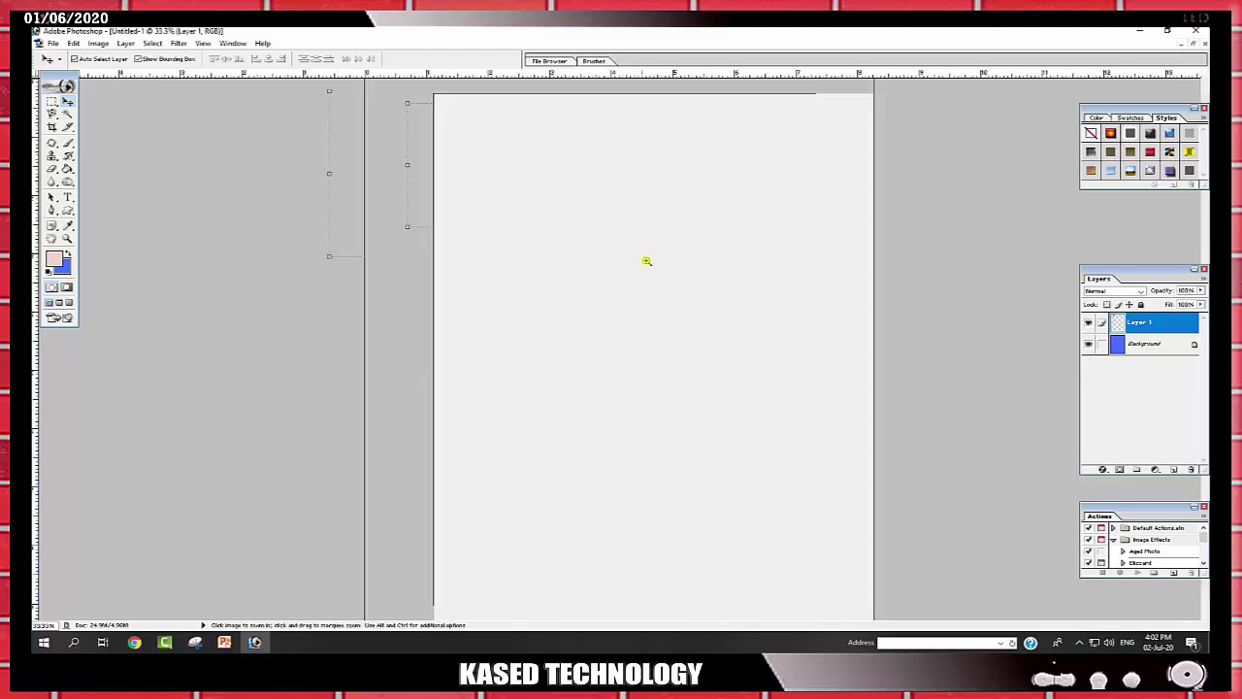
pyautogui.press('v')
pyautogui.click(660, 275)
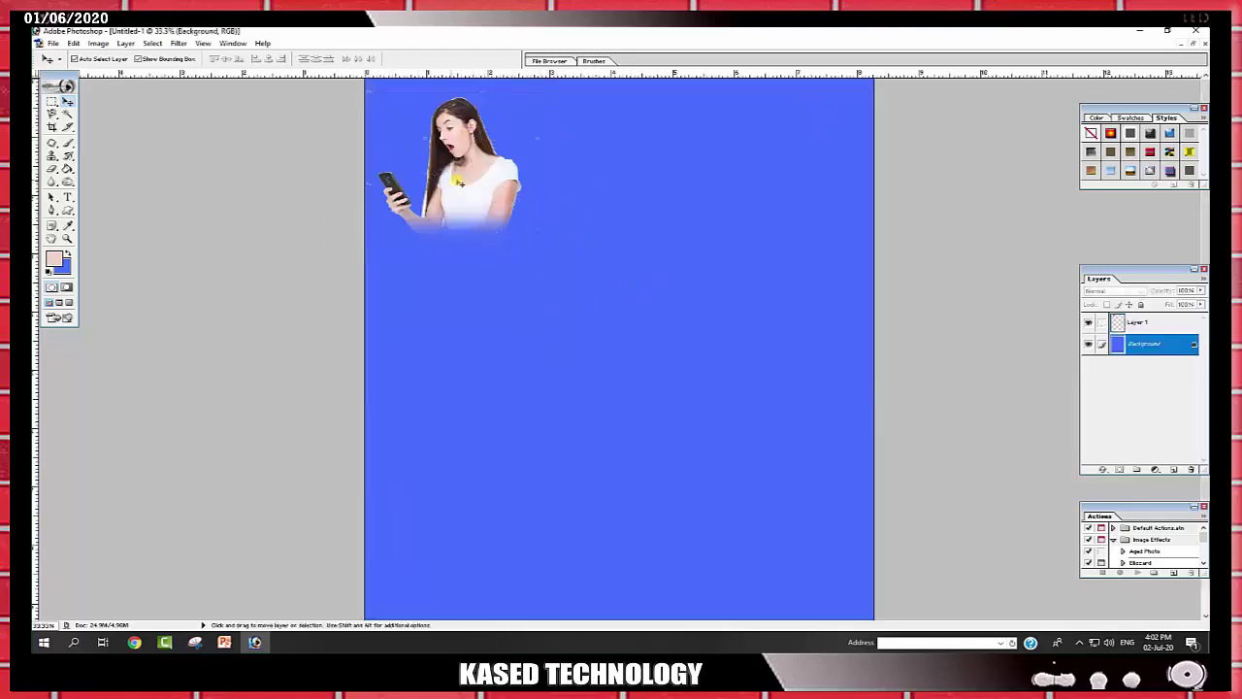
pyautogui.moveTo(466, 196); pyautogui.dragTo(786, 182)
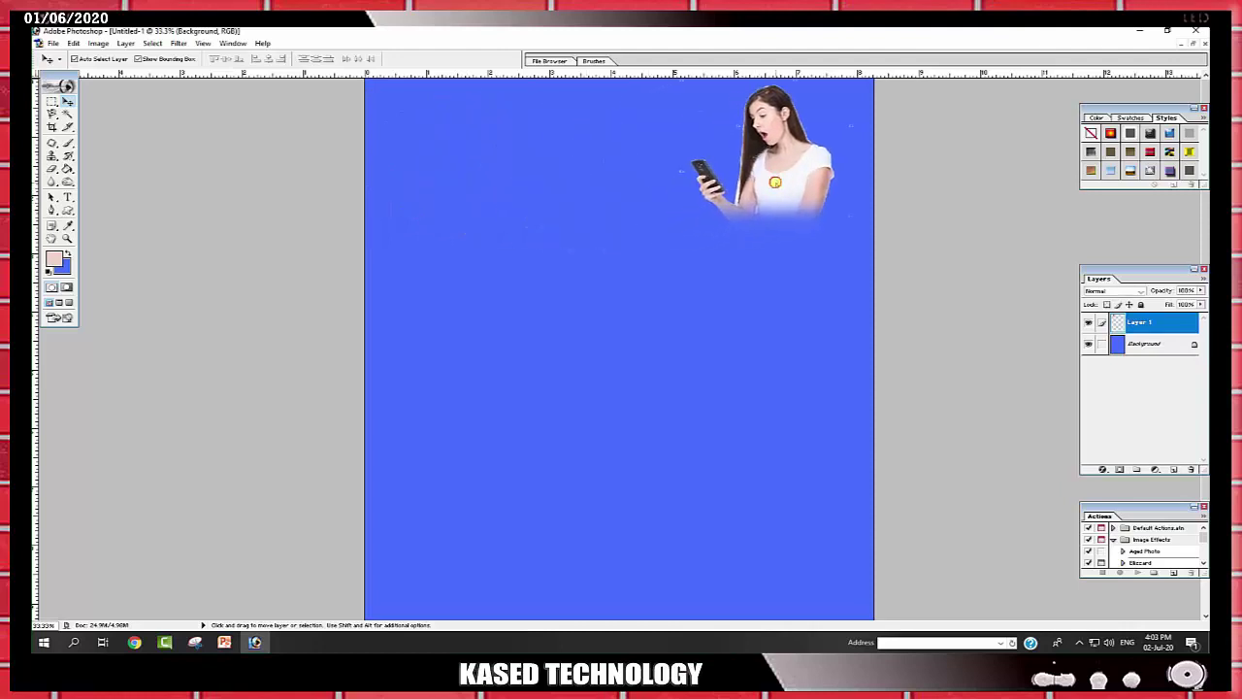
# Step: Enlarge the top-right woman photo slightly and apply the size
pyautogui.hotkey('ctrl', '-')
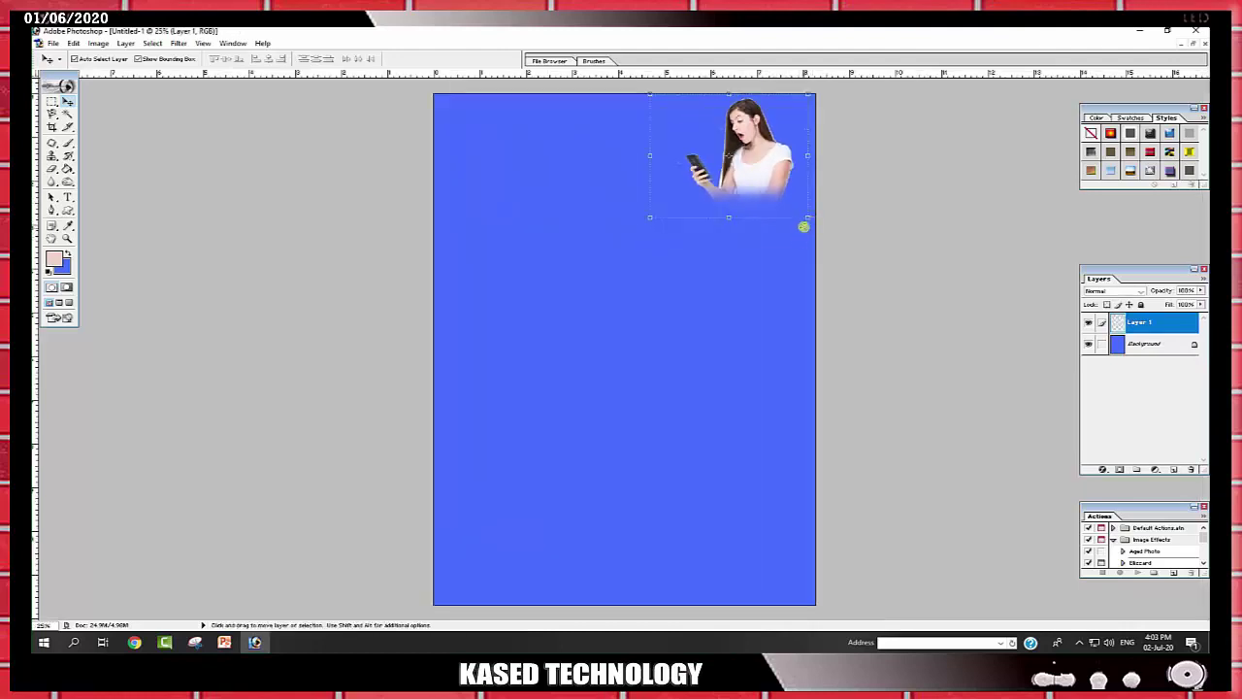
pyautogui.moveTo(806, 219); pyautogui.dragTo(819, 227)
pyautogui.doubleClick(777, 196)
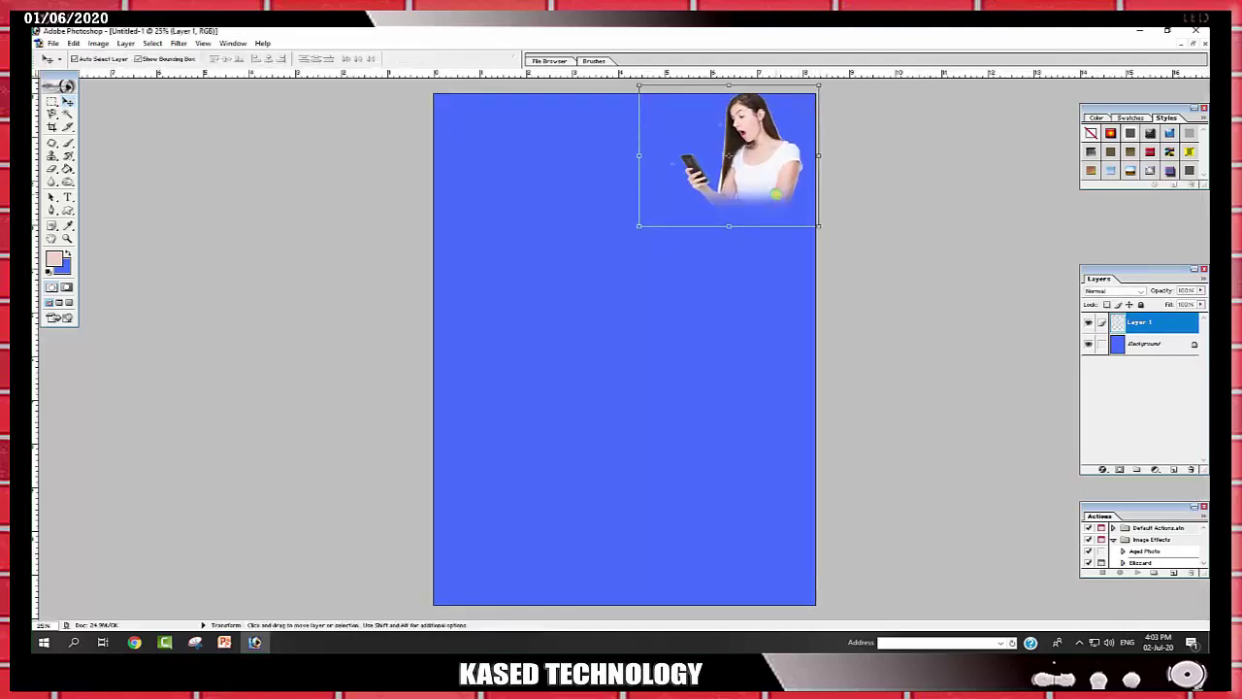
pyautogui.click(727, 281)
pyautogui.hotkey('ctrl', '+')
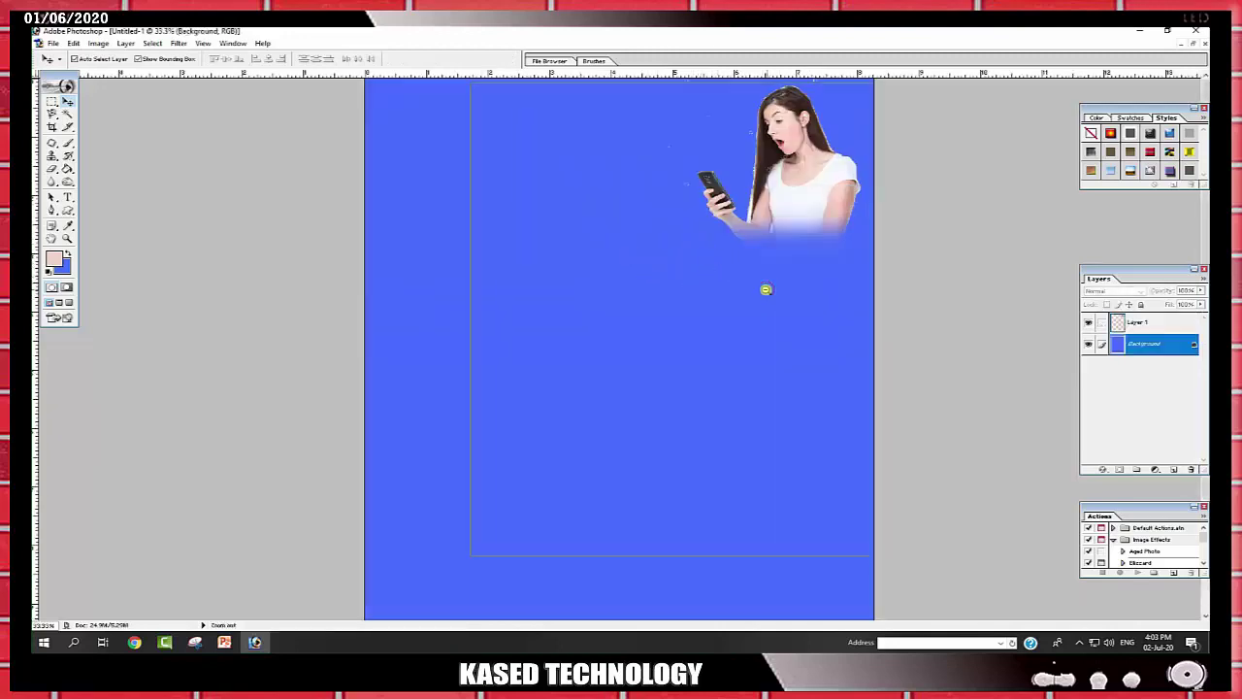
# Step: Nudge the woman photo slightly down, then un-maximize the poster and photo windows
pyautogui.hotkey('ctrl', '-')
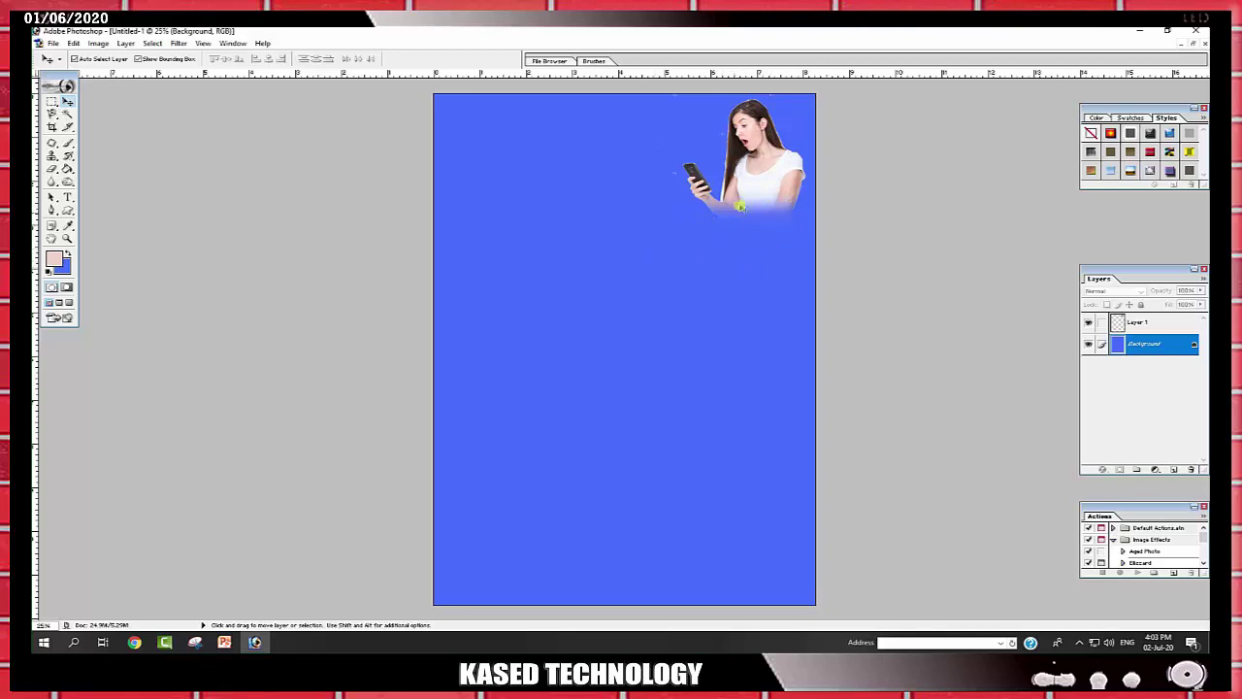
pyautogui.scroll(1, 754, 244)
pyautogui.moveTo(729, 202); pyautogui.dragTo(729, 222)
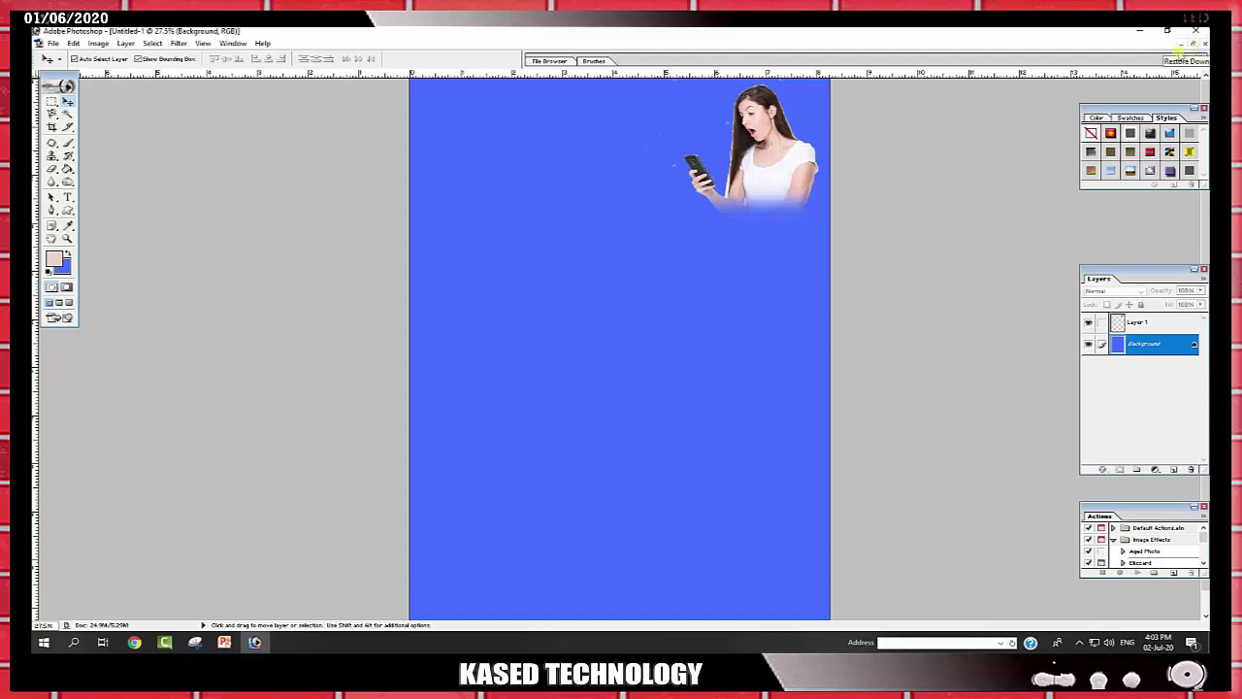
pyautogui.click(1193, 45)
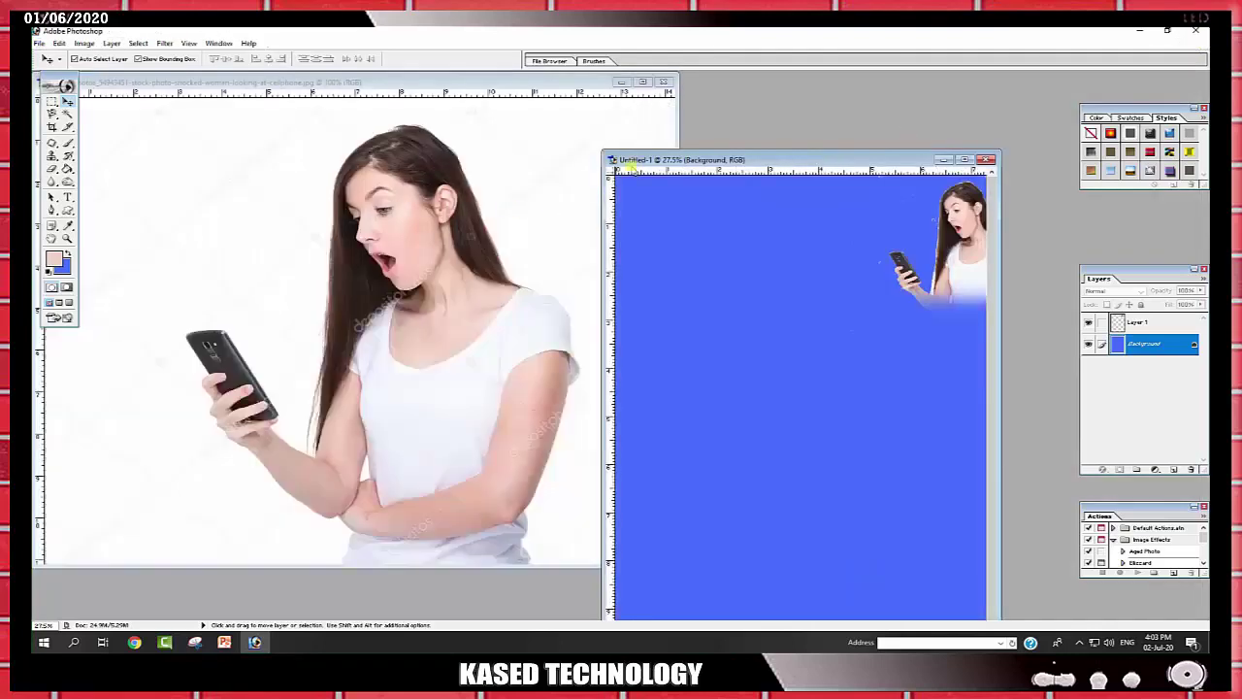
# Step: Maximize the stock photo and convert its Background into Layer 0
pyautogui.click(638, 134)
pyautogui.click(644, 83)
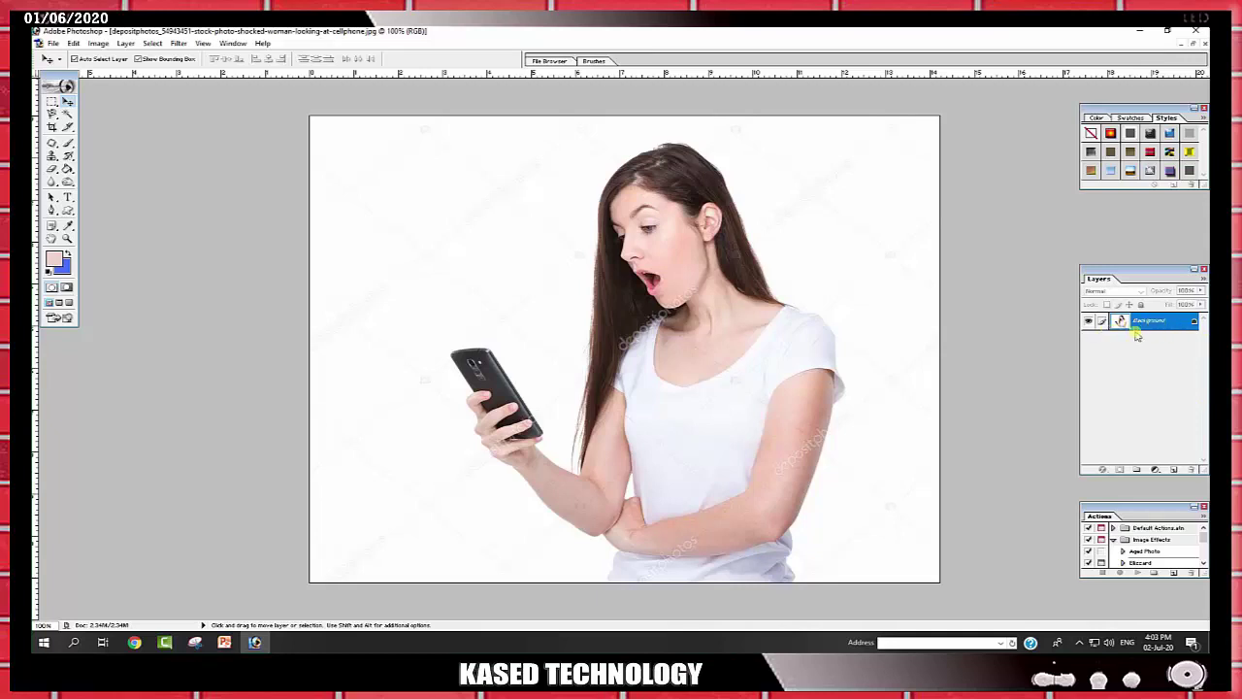
pyautogui.doubleClick(1166, 324)
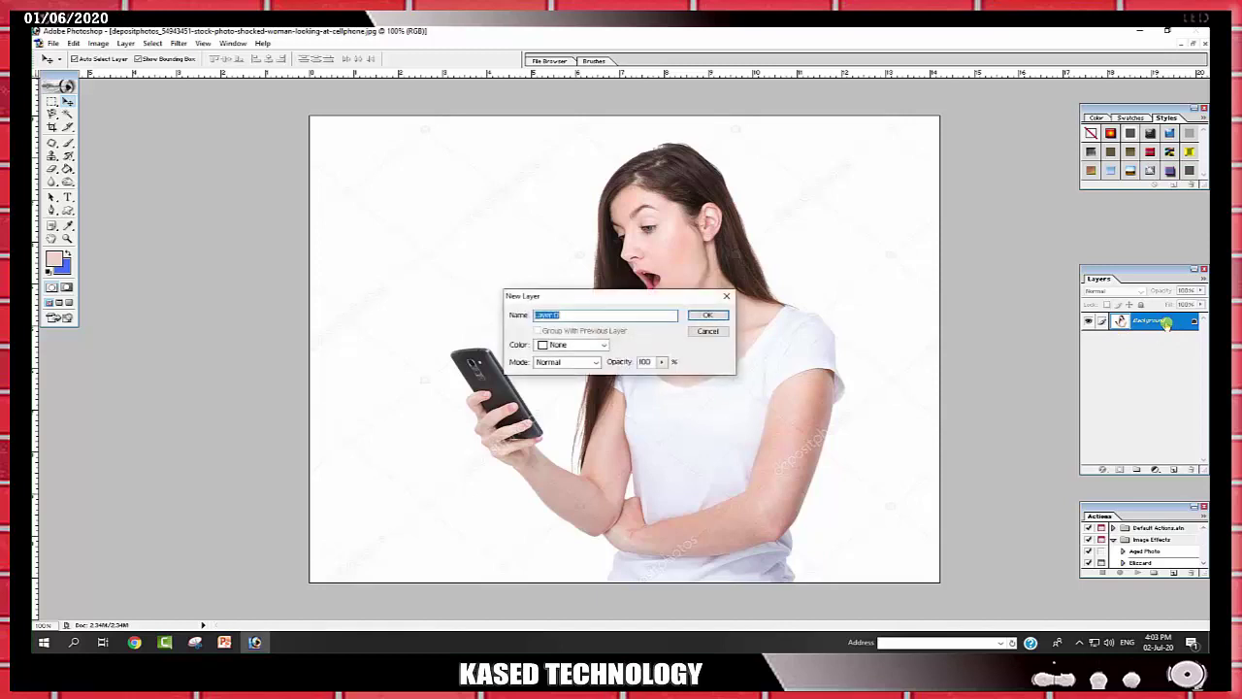
pyautogui.moveTo(567, 295); pyautogui.dragTo(612, 260)
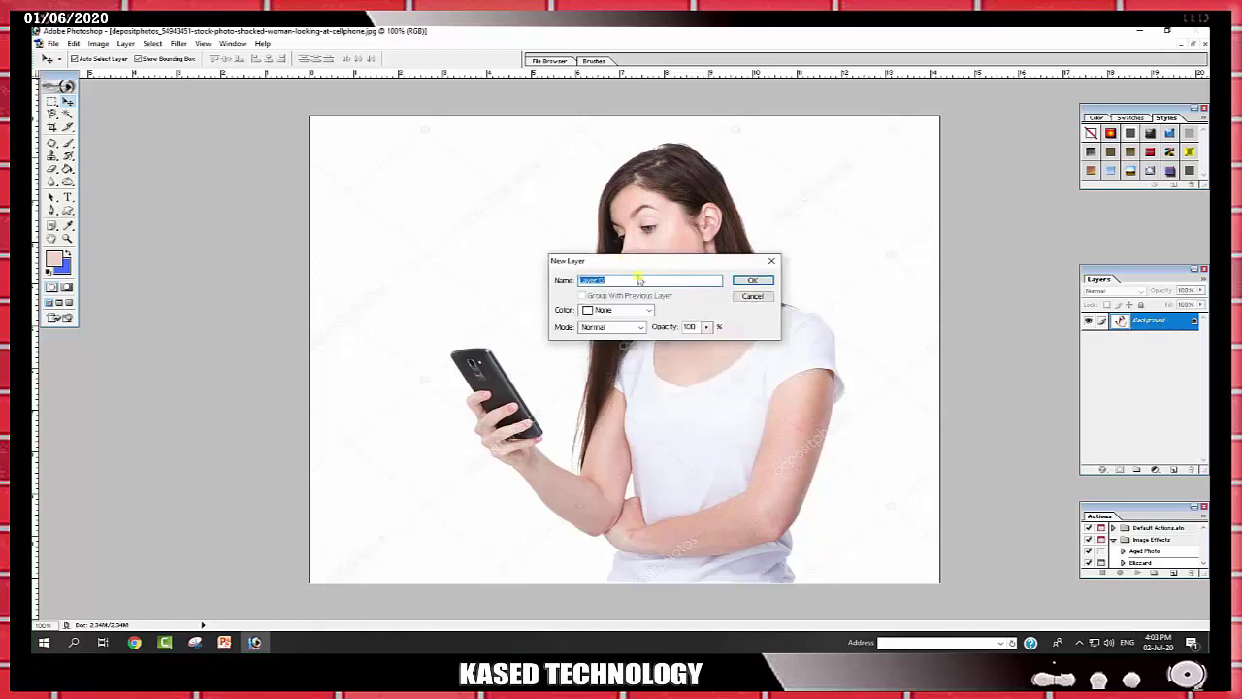
pyautogui.click(752, 280)
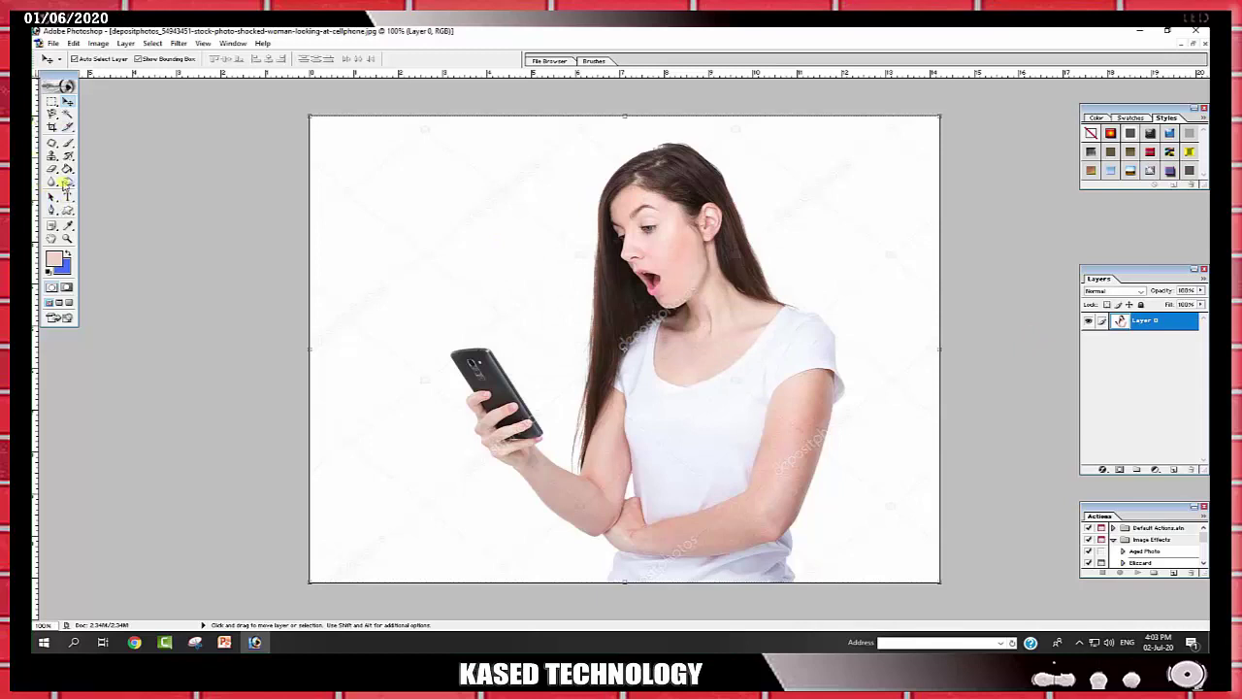
# Step: Erase the photo's lower part to transparency, undo two strokes, and restore the window
pyautogui.click(51, 168)
pyautogui.moveTo(471, 457)
pyautogui.mouseDown()
pyautogui.moveTo(816, 417)
pyautogui.moveTo(793, 525)
pyautogui.moveTo(577, 463)
pyautogui.moveTo(976, 394)
pyautogui.moveTo(860, 443)
pyautogui.moveTo(596, 498)
pyautogui.moveTo(466, 466)
pyautogui.moveTo(541, 476)
pyautogui.moveTo(880, 433)
pyautogui.mouseUp()
pyautogui.press('v')
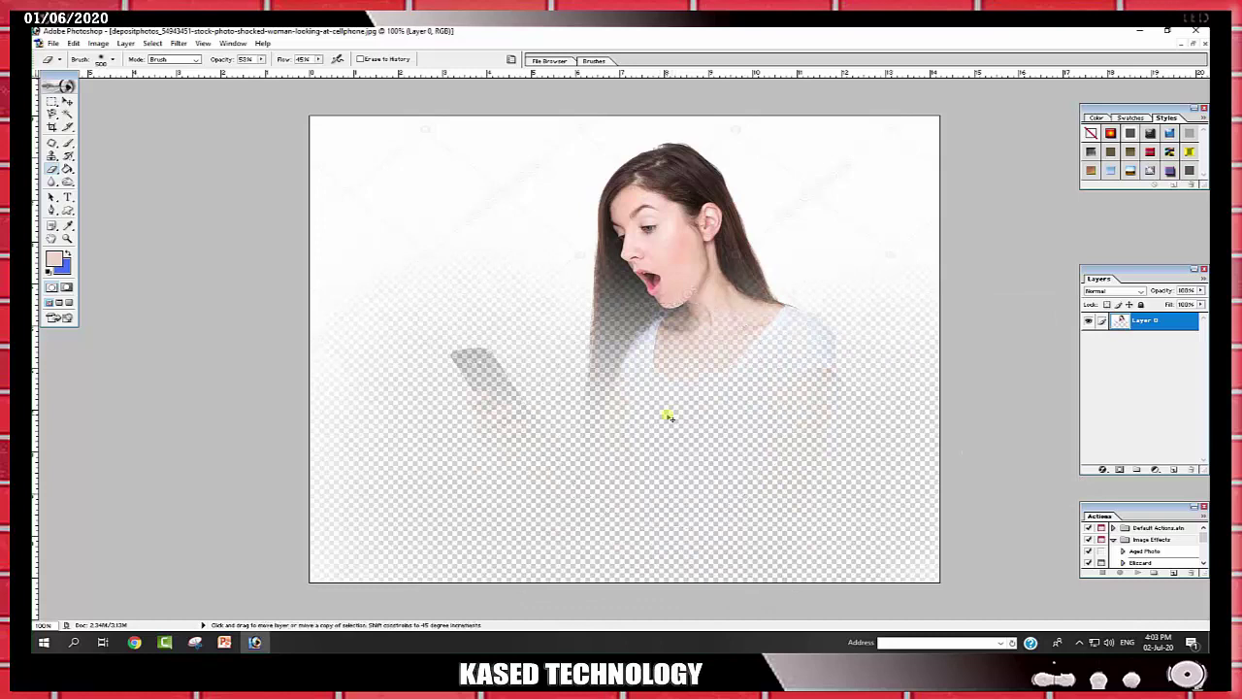
pyautogui.hotkey('ctrl', 'alt', 'z')
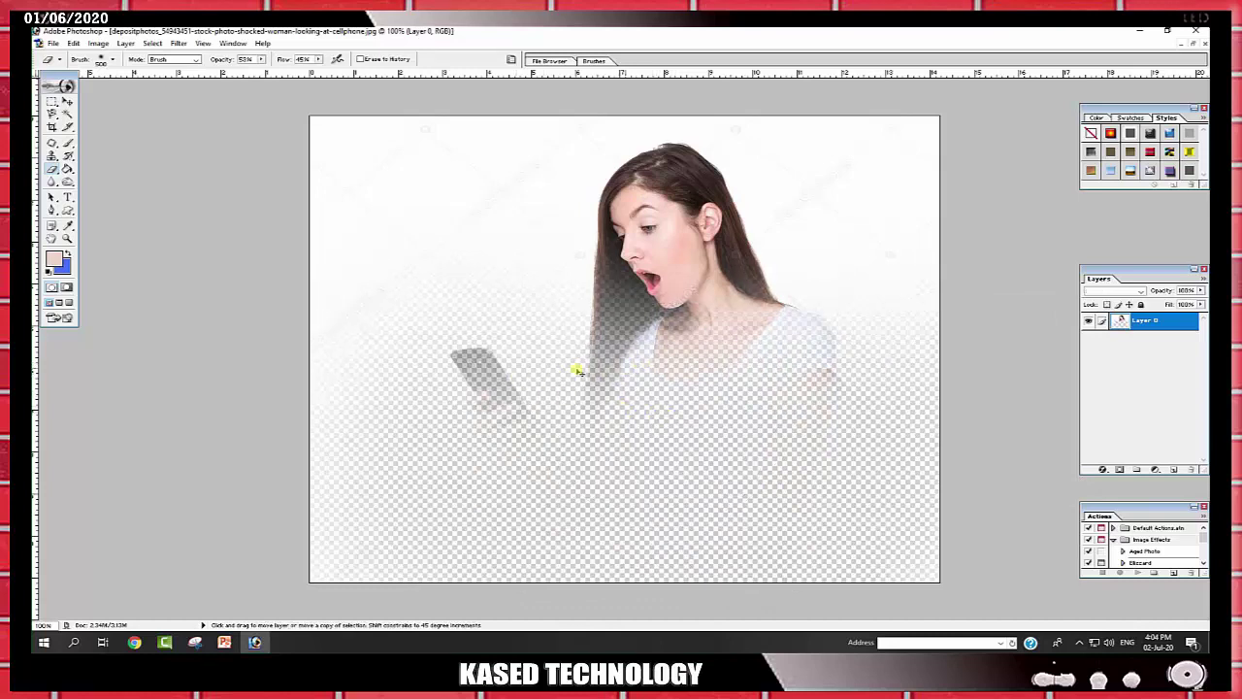
pyautogui.hotkey('ctrl', 'alt', 'z')
pyautogui.hotkey('ctrl', 'alt', 'z')
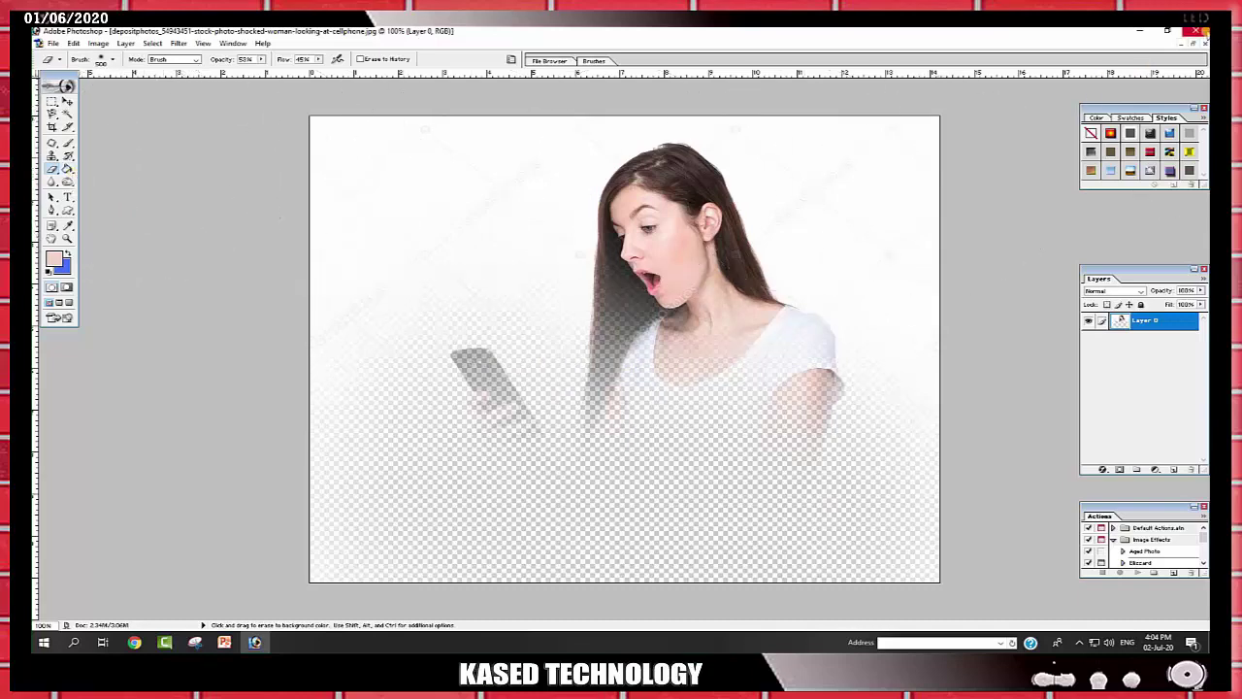
pyautogui.click(1193, 45)
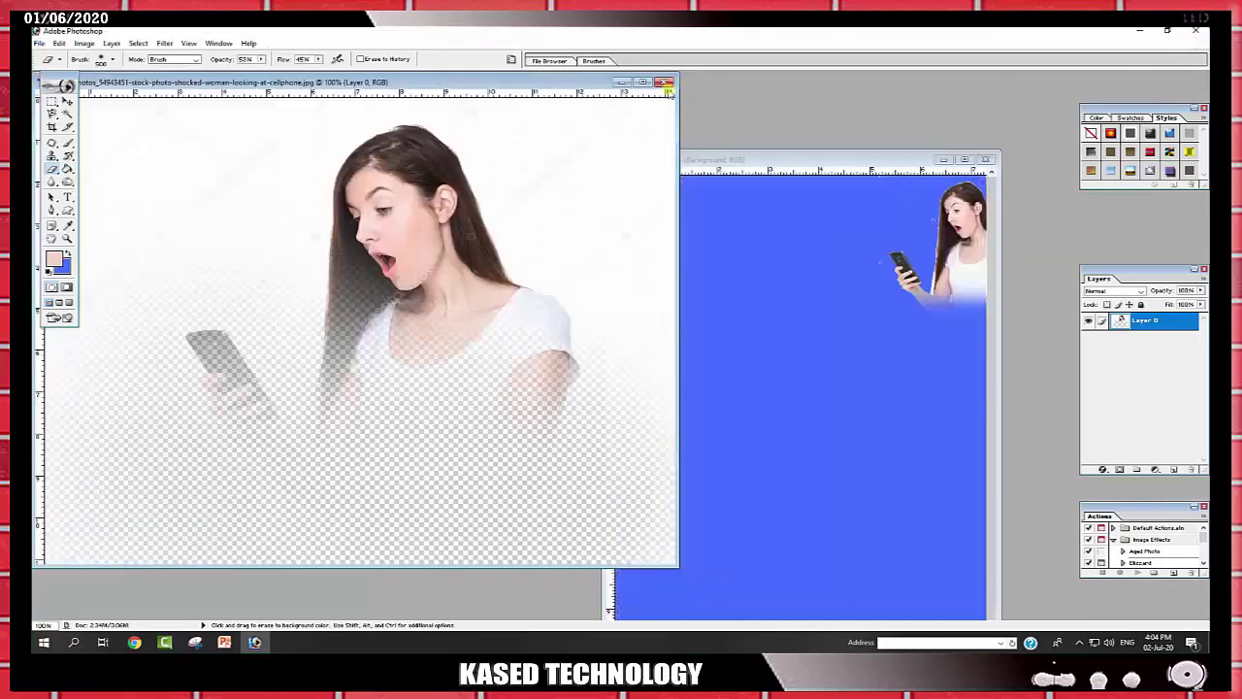
# Step: Close the woman photo and the old blue poster documents without saving
pyautogui.click(666, 83)
pyautogui.click(629, 258)
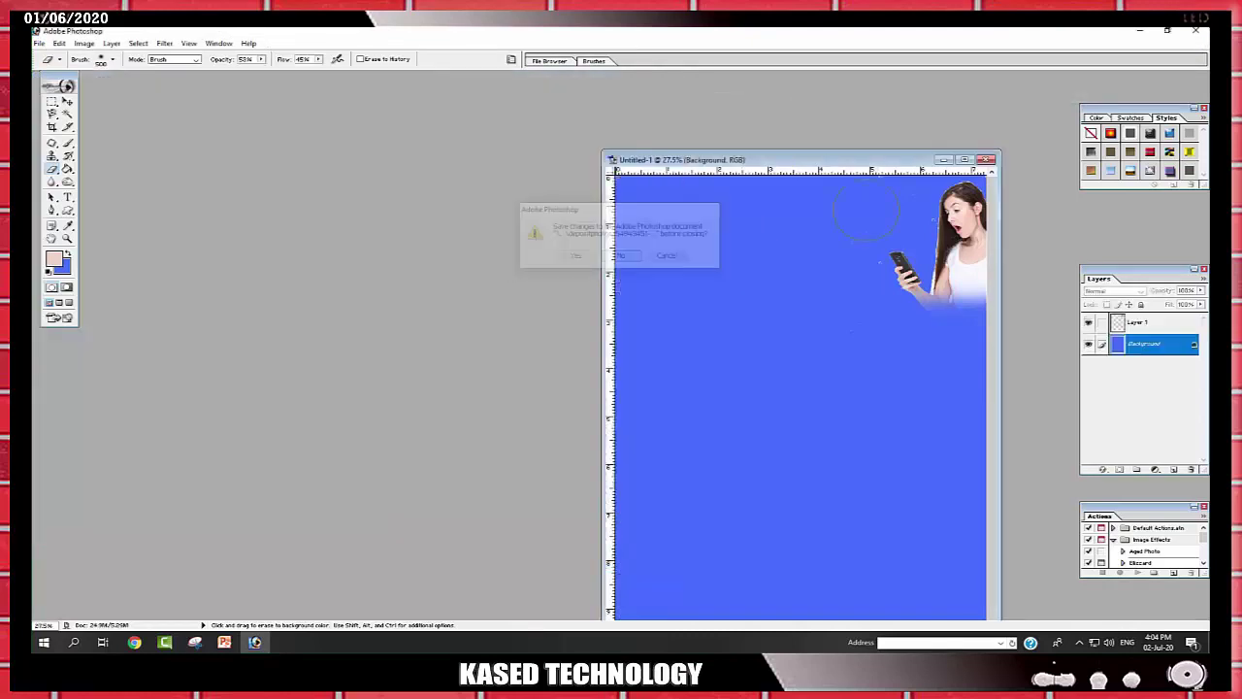
pyautogui.click(986, 160)
pyautogui.click(629, 258)
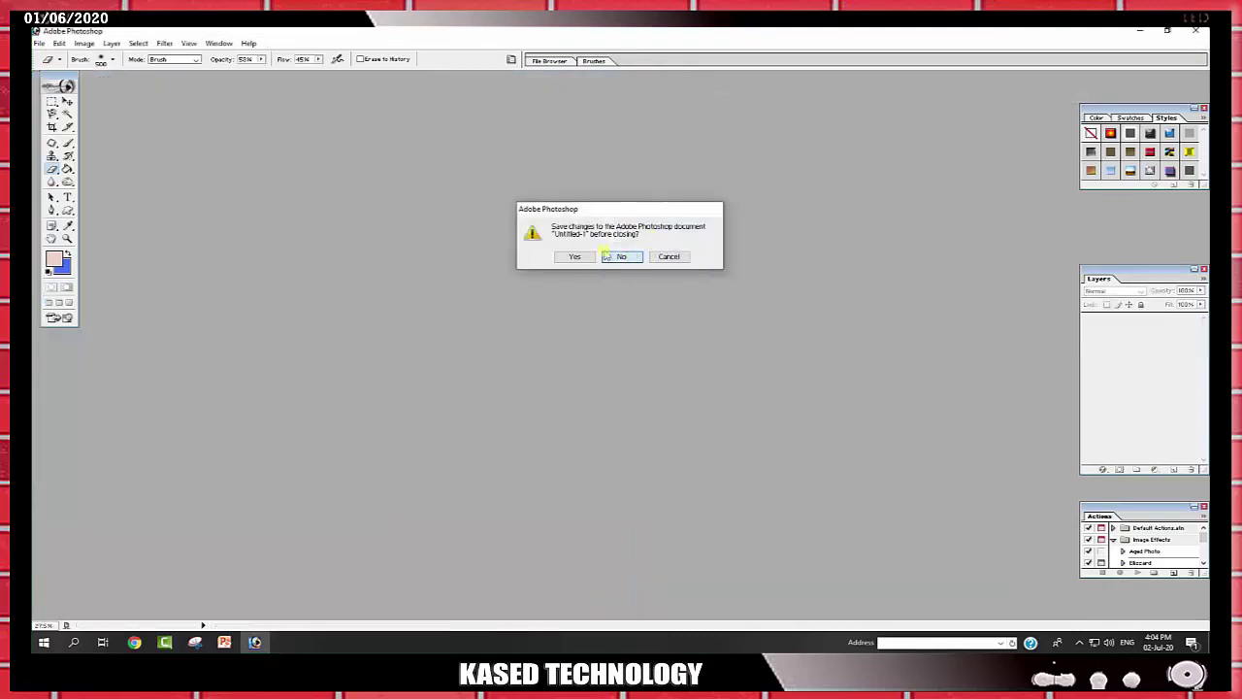
# Step: Create a new white A4 document at 300 ppi and maximize its window
pyautogui.hotkey('ctrl', 'n')
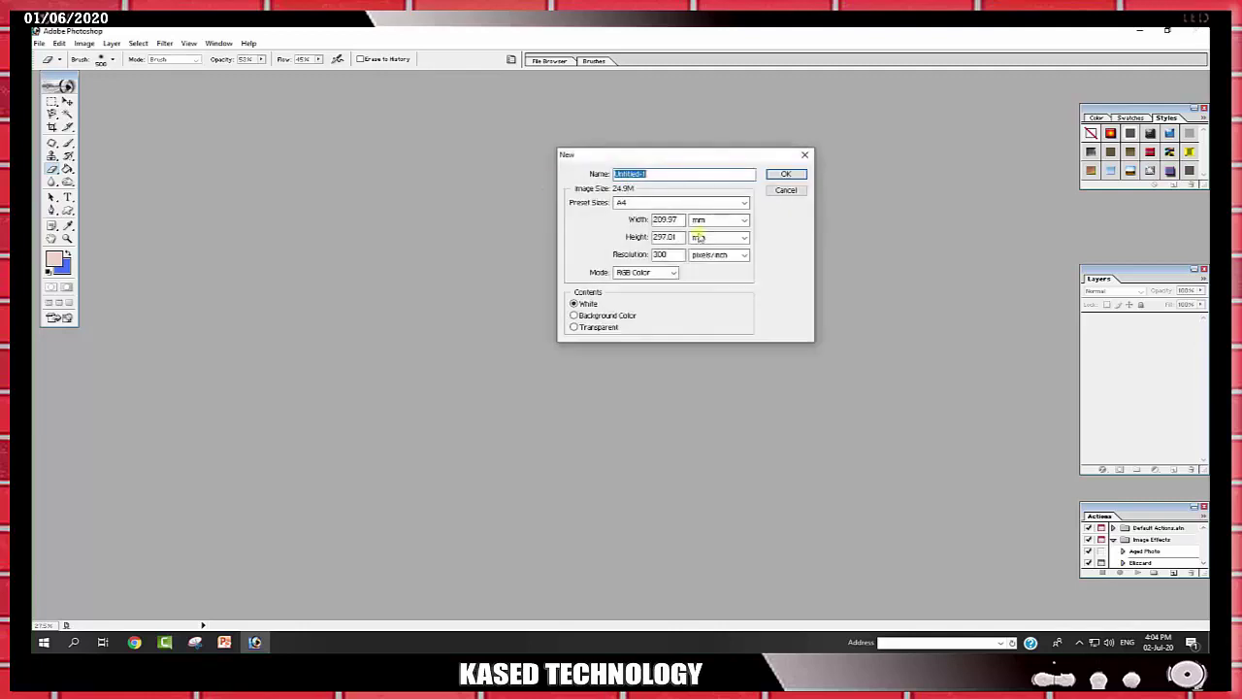
pyautogui.click(785, 174)
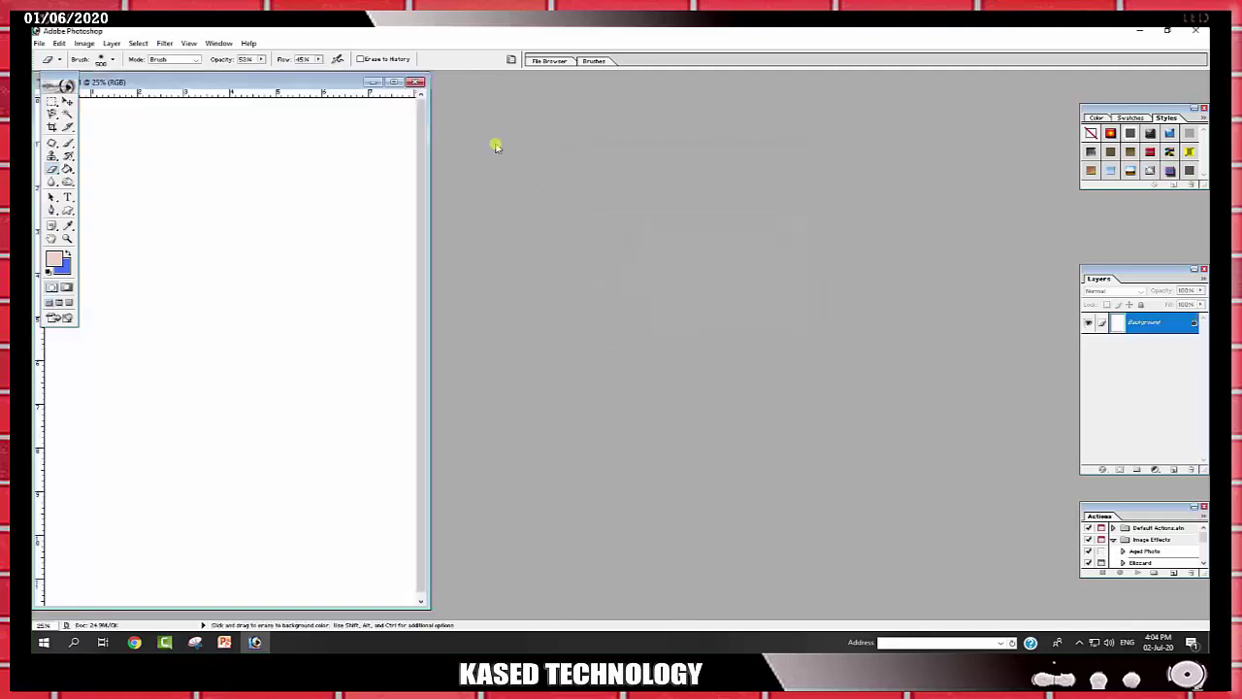
pyautogui.click(408, 84)
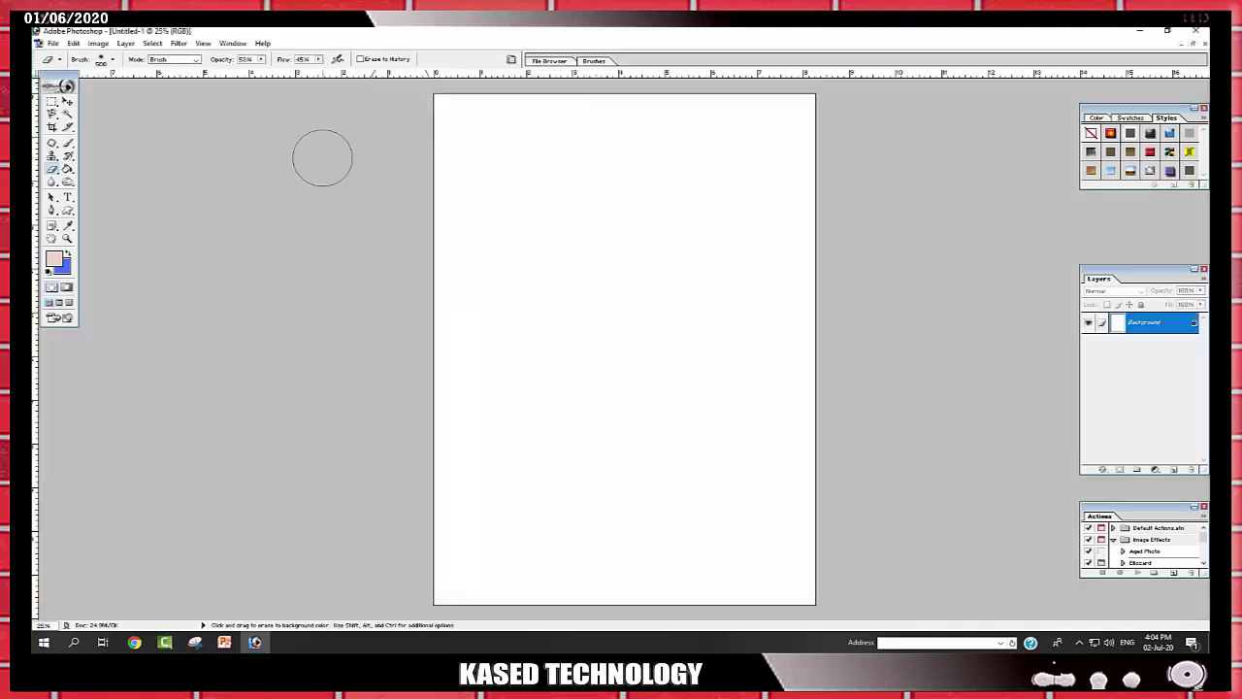
pyautogui.click(68, 101)
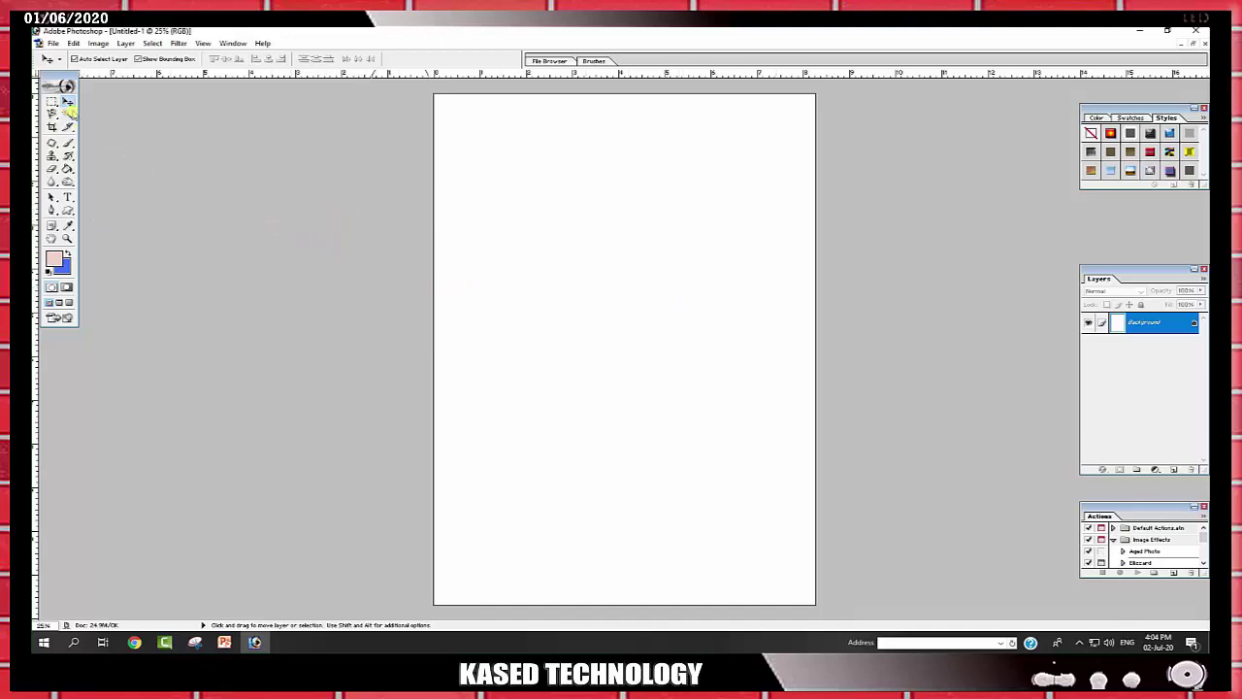
# Step: Select the whole canvas with the Magic Wand and paint-bucket fill it lime green CDFE24
pyautogui.click(69, 114)
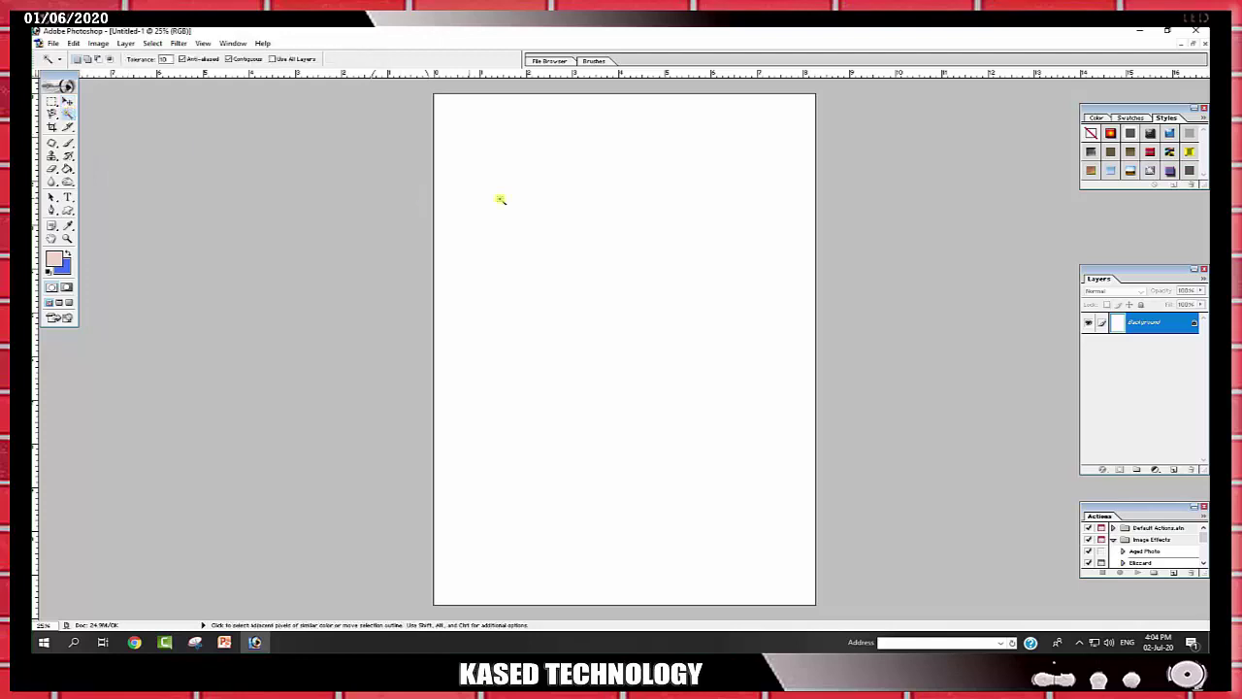
pyautogui.click(626, 283)
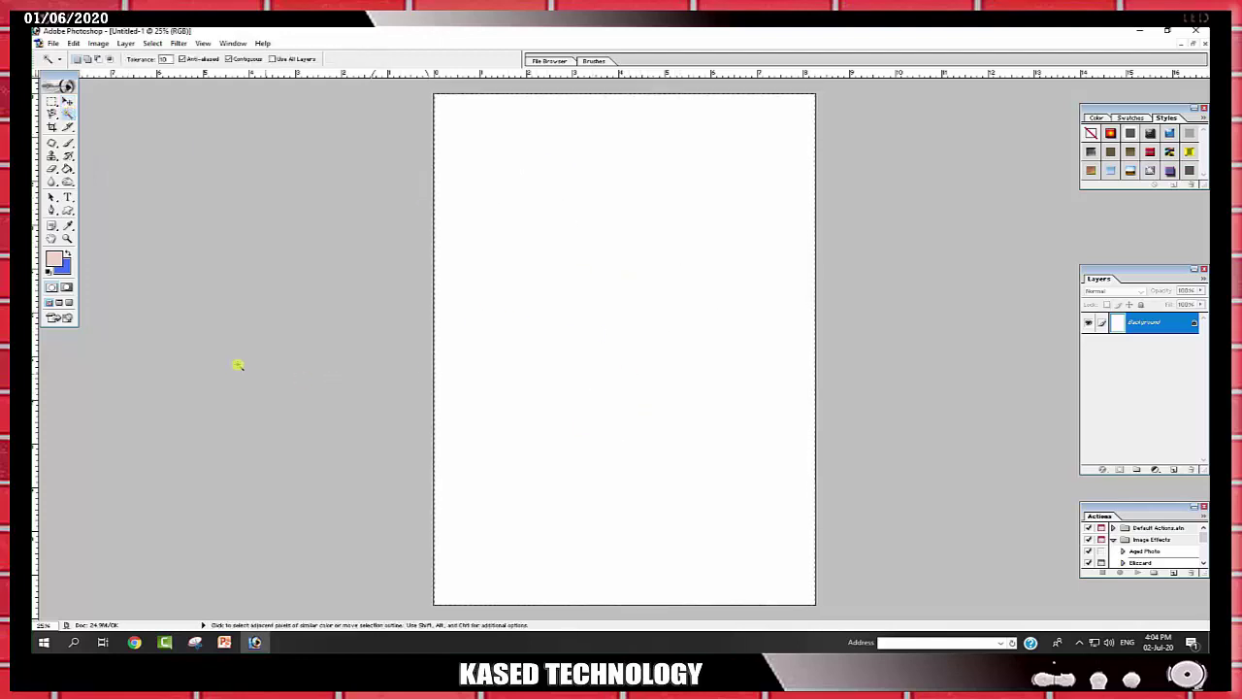
pyautogui.click(53, 258)
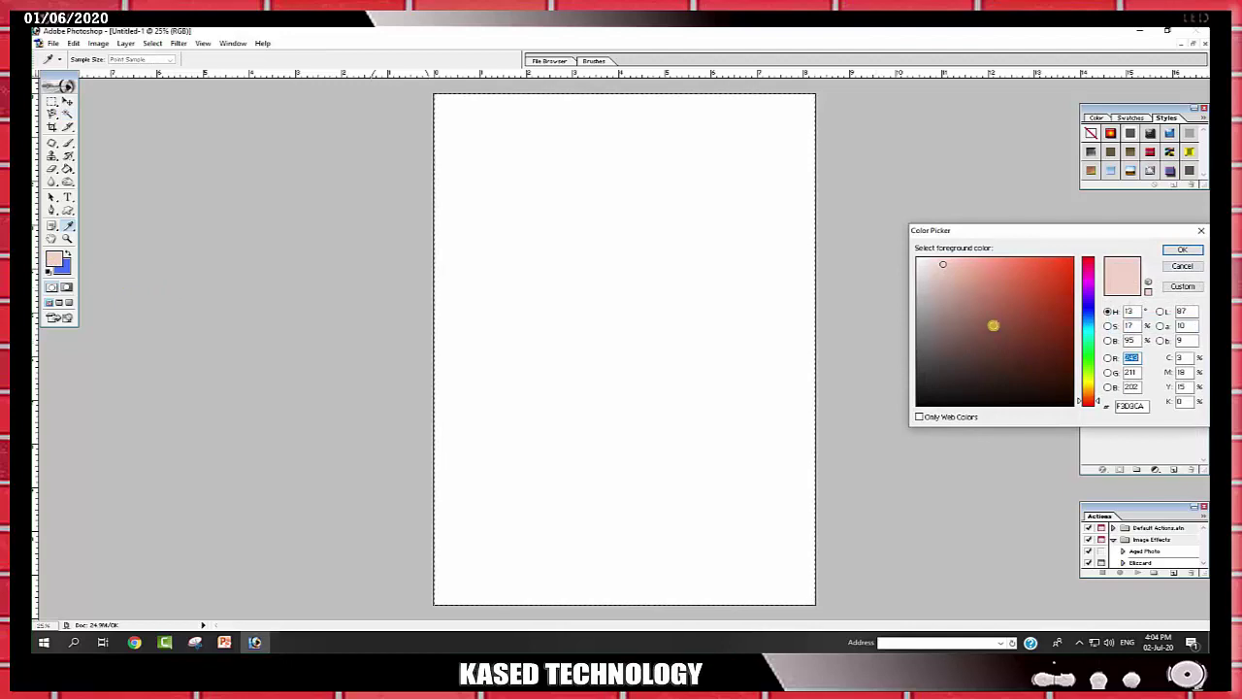
pyautogui.moveTo(1087, 367); pyautogui.dragTo(1084, 376)
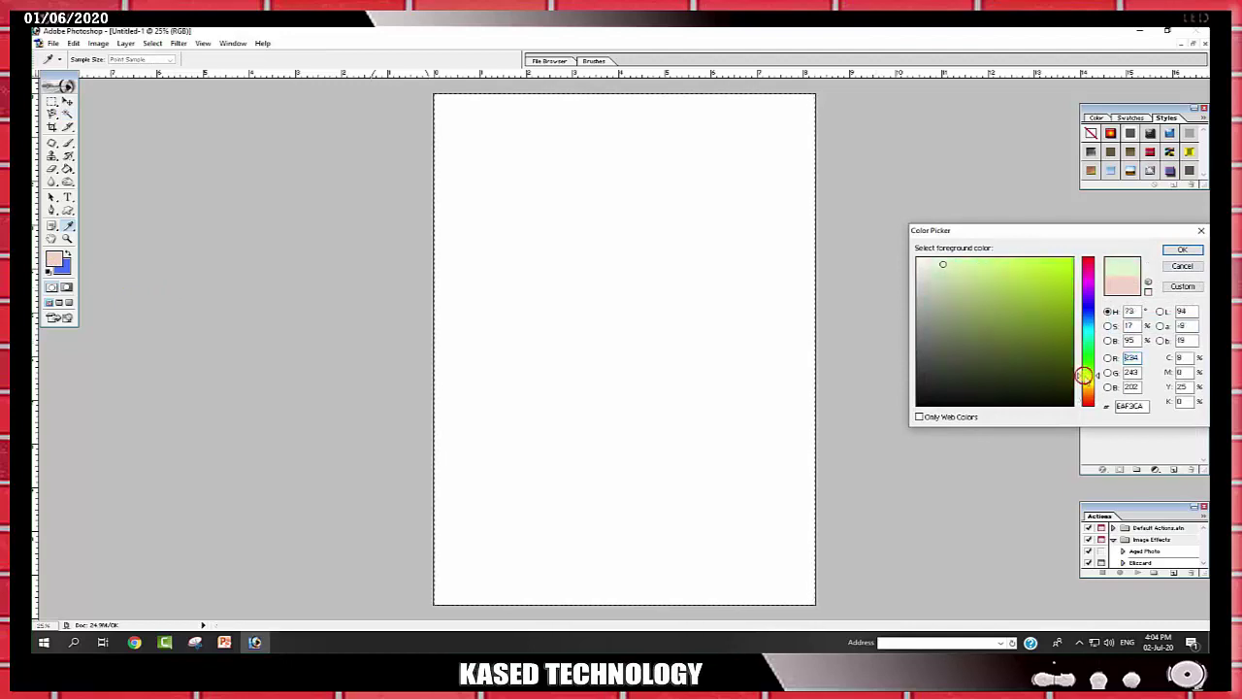
pyautogui.click(1051, 258)
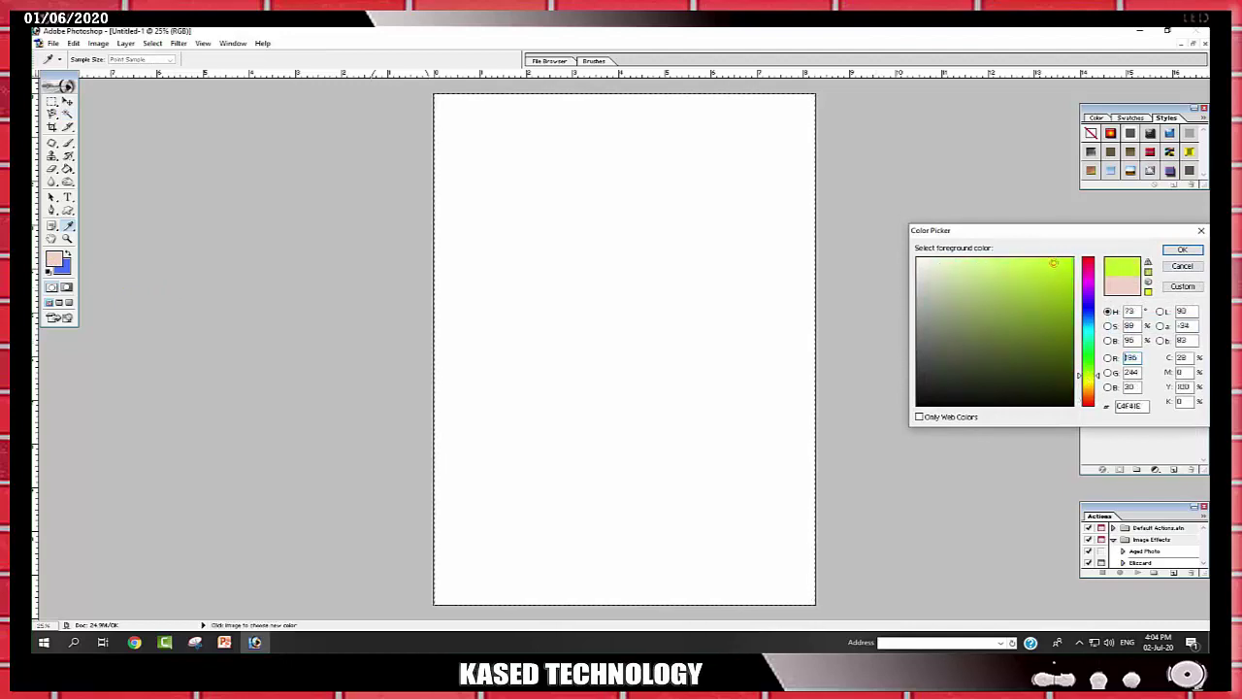
pyautogui.click(1182, 250)
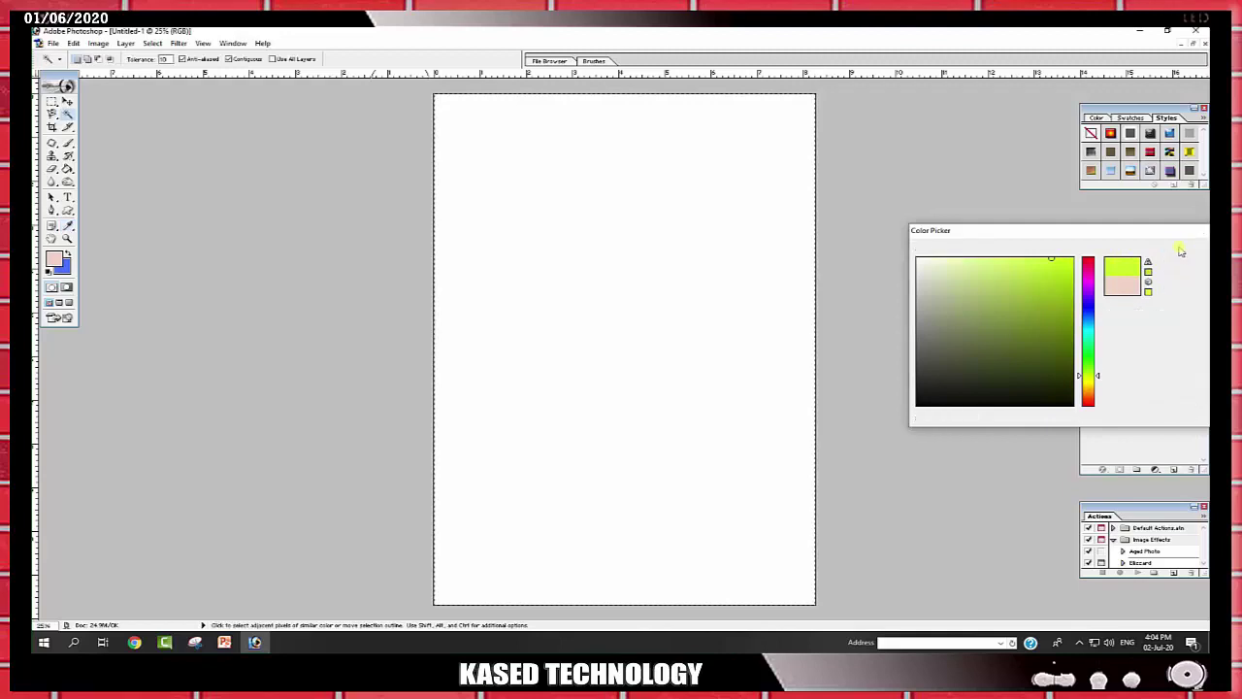
pyautogui.click(67, 169)
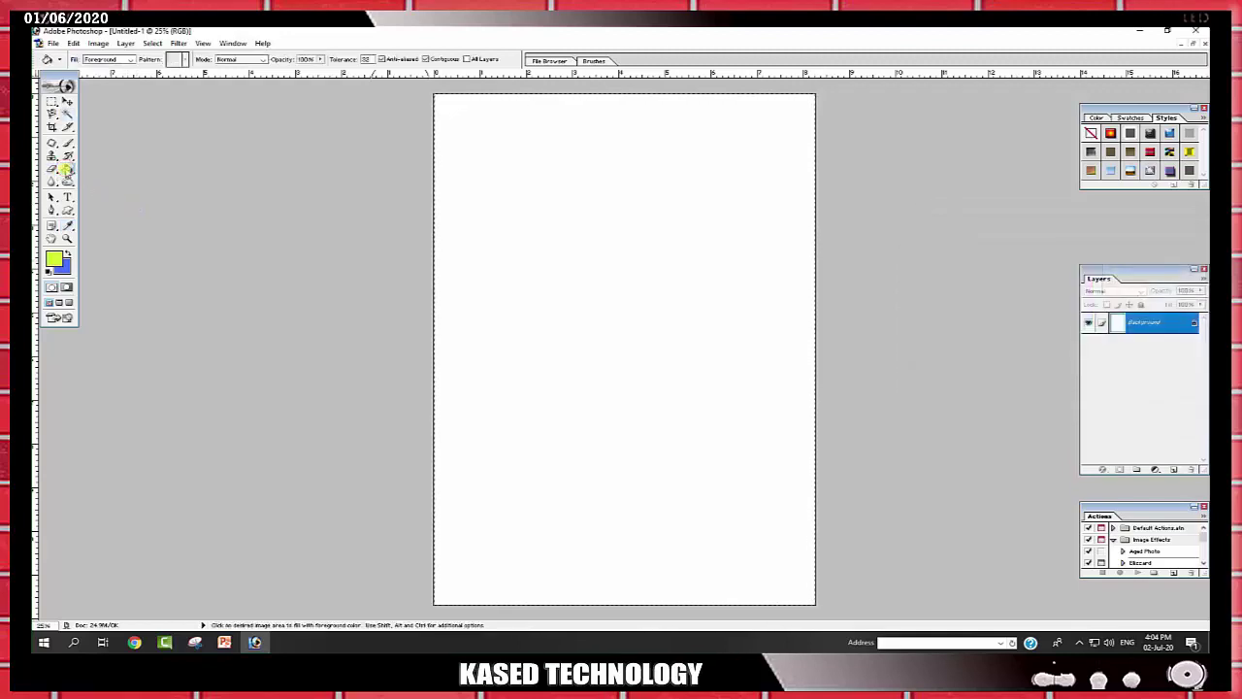
pyautogui.click(622, 308)
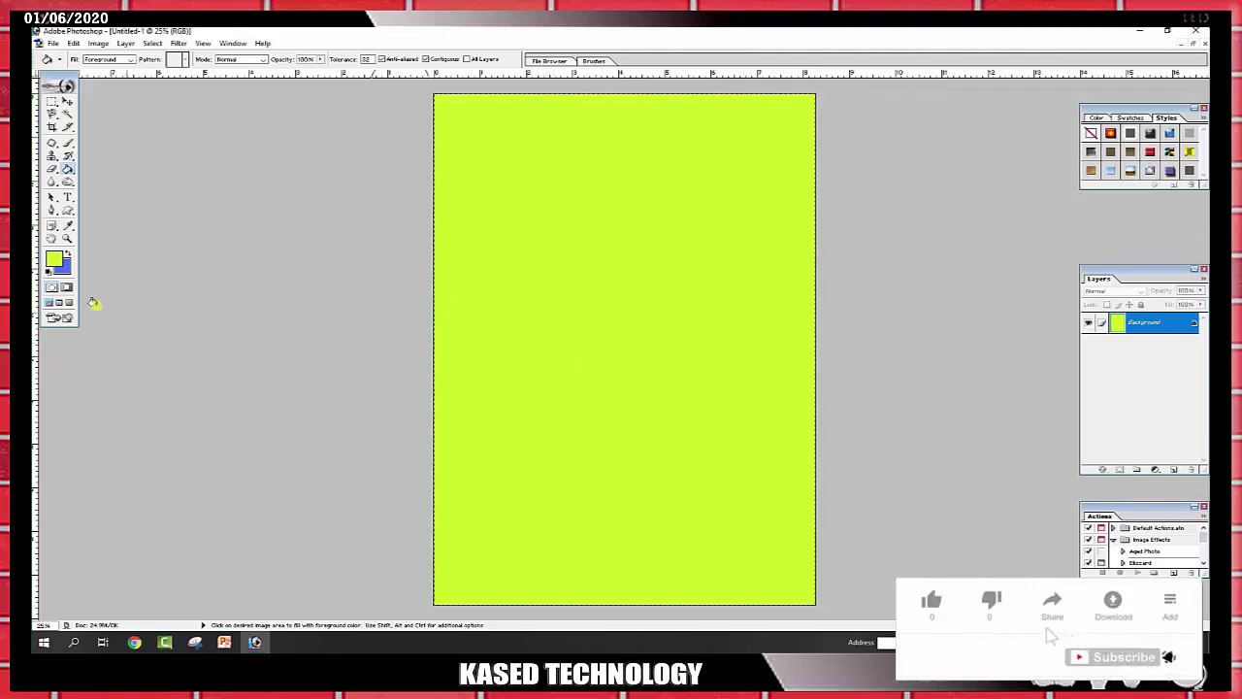
# Step: Set the foreground colour to light blue 5F94FF and paint-bucket fill the canvas with it
pyautogui.click(54, 261)
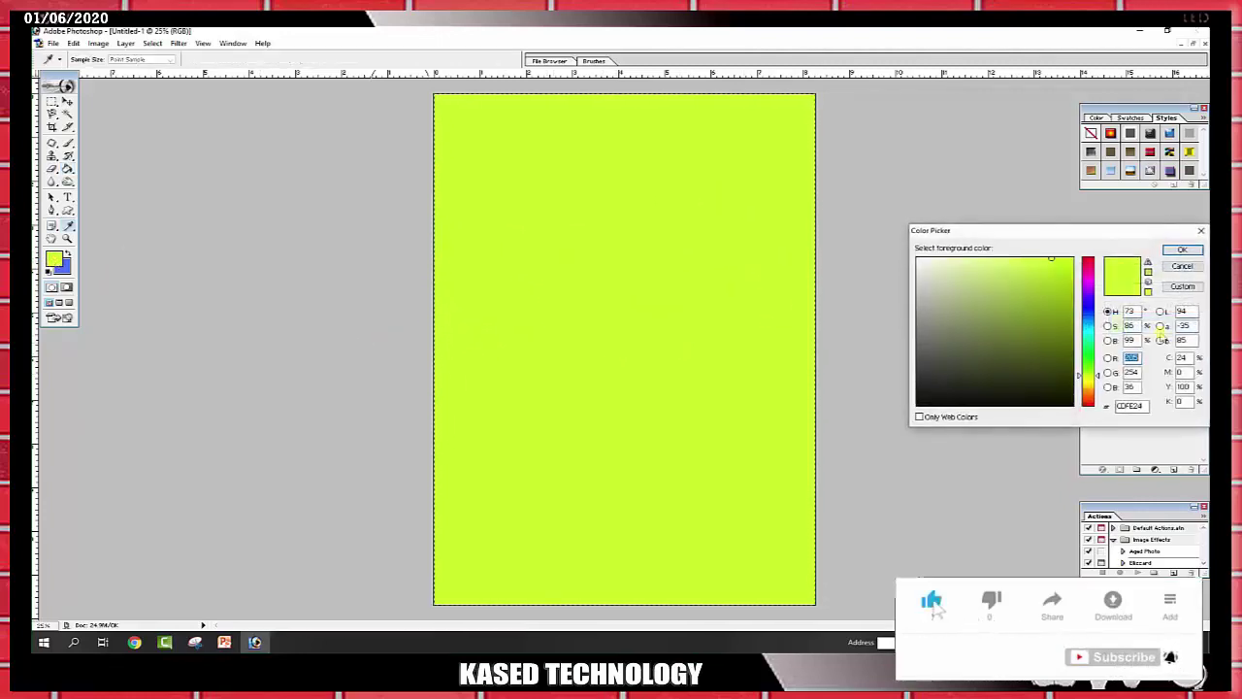
pyautogui.moveTo(1079, 310)
pyautogui.mouseDown()
pyautogui.moveTo(1080, 328)
pyautogui.moveTo(1079, 313)
pyautogui.mouseUp()
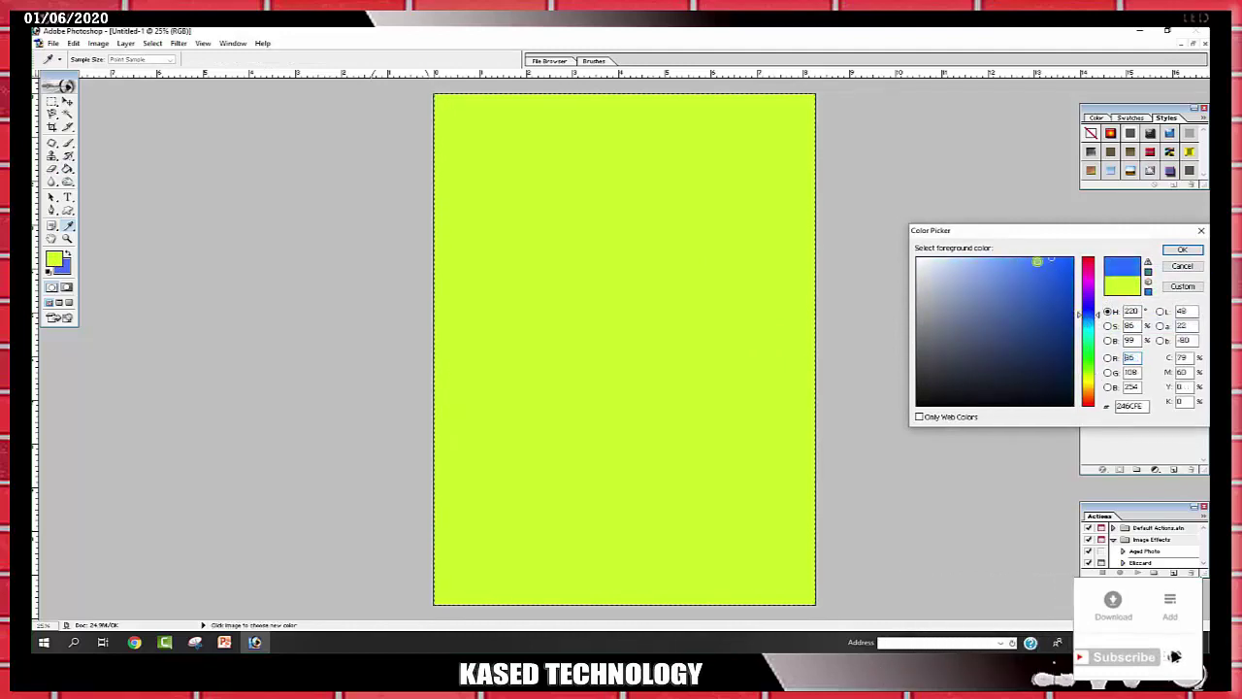
pyautogui.moveTo(1048, 266); pyautogui.dragTo(1013, 254)
pyautogui.click(1182, 249)
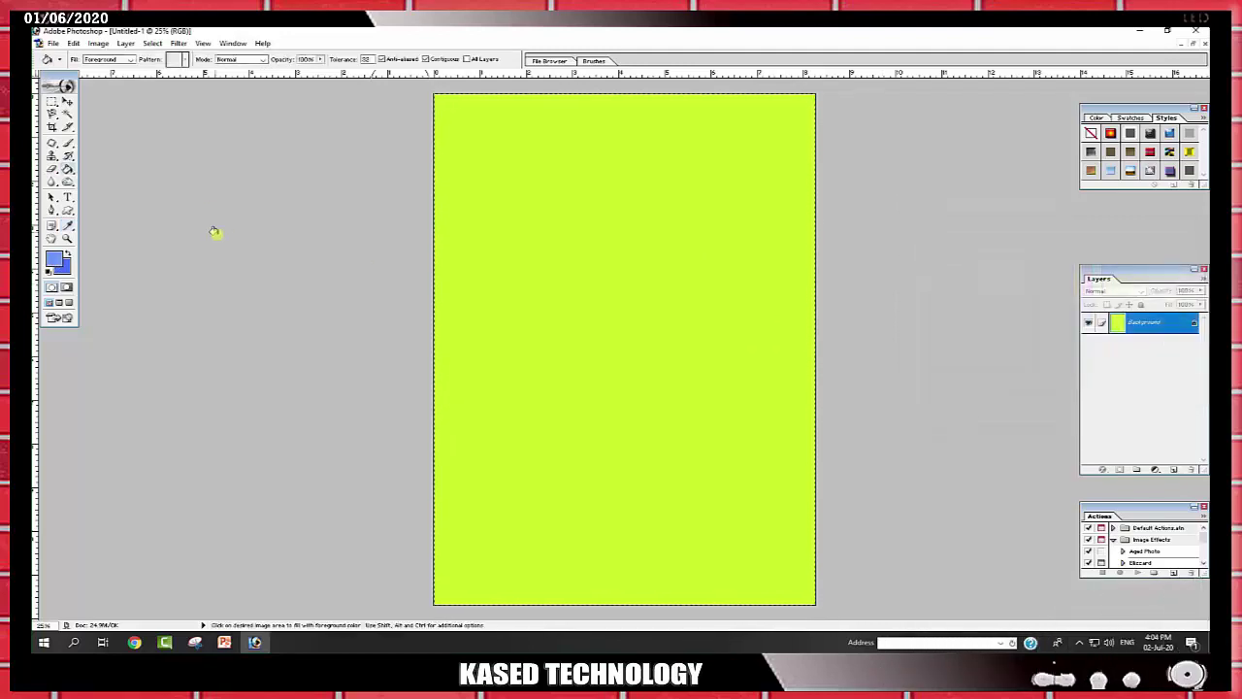
pyautogui.click(616, 295)
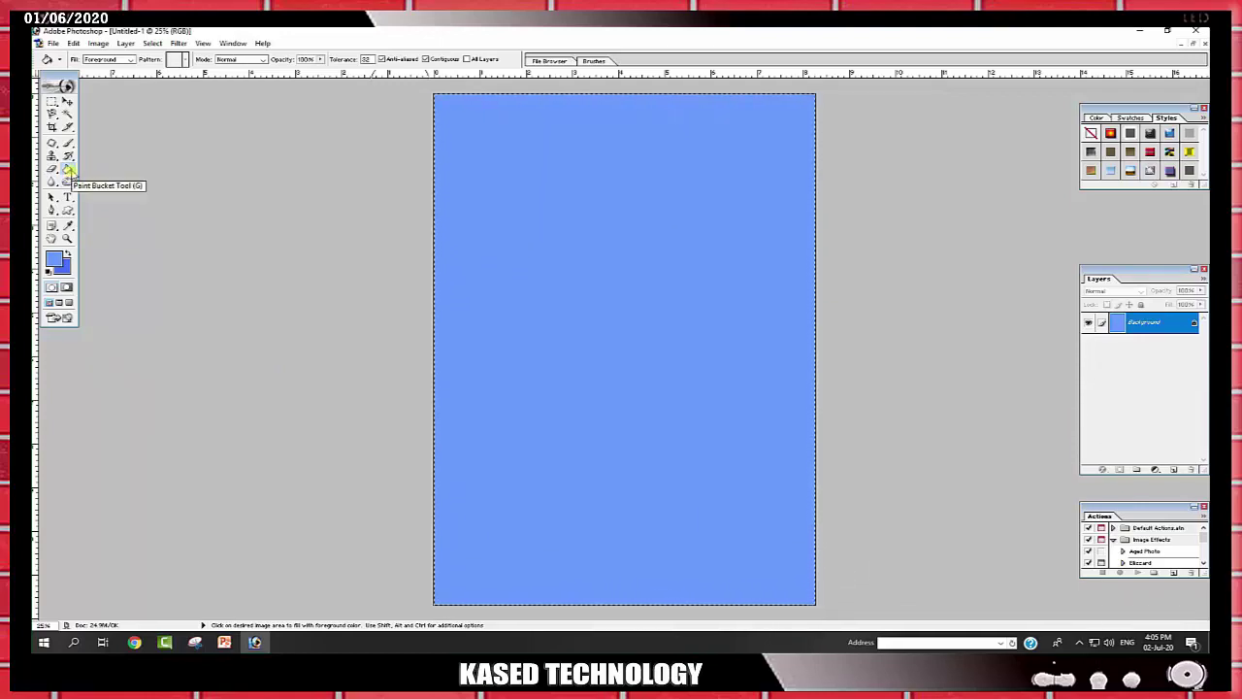
# Step: Switch from the Paint Bucket to the Gradient Tool and nudge the toolbox slightly left
pyautogui.click(70, 170)
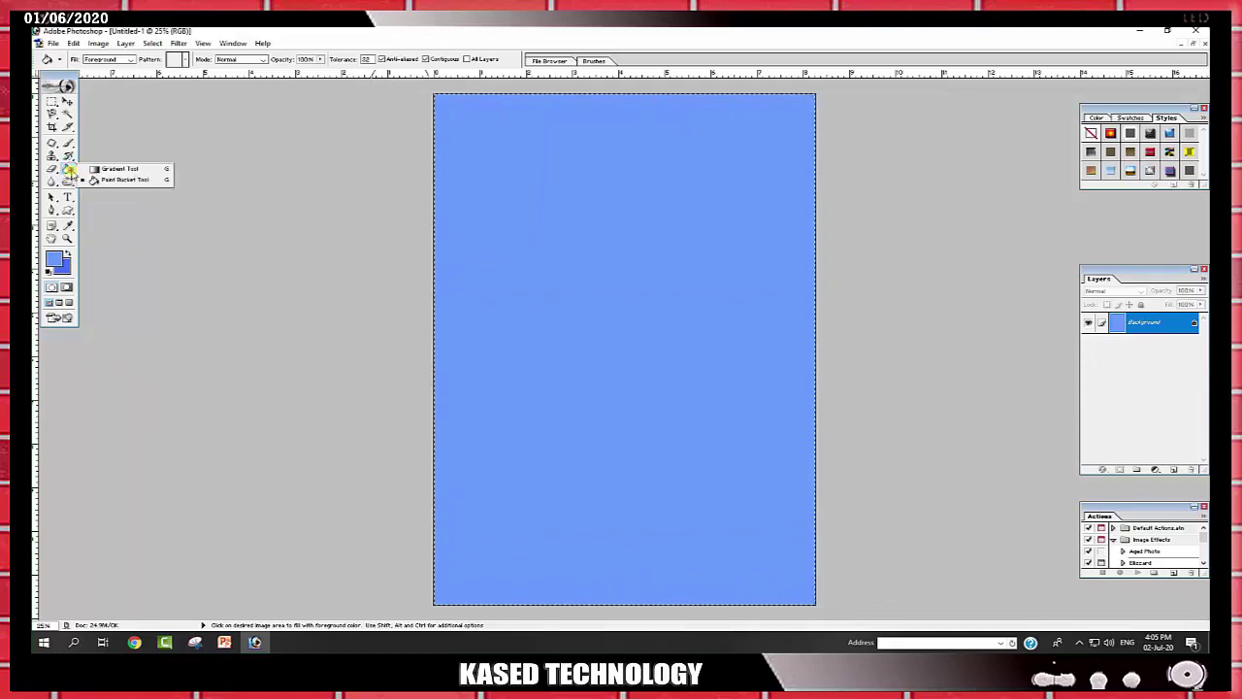
pyautogui.click(138, 169)
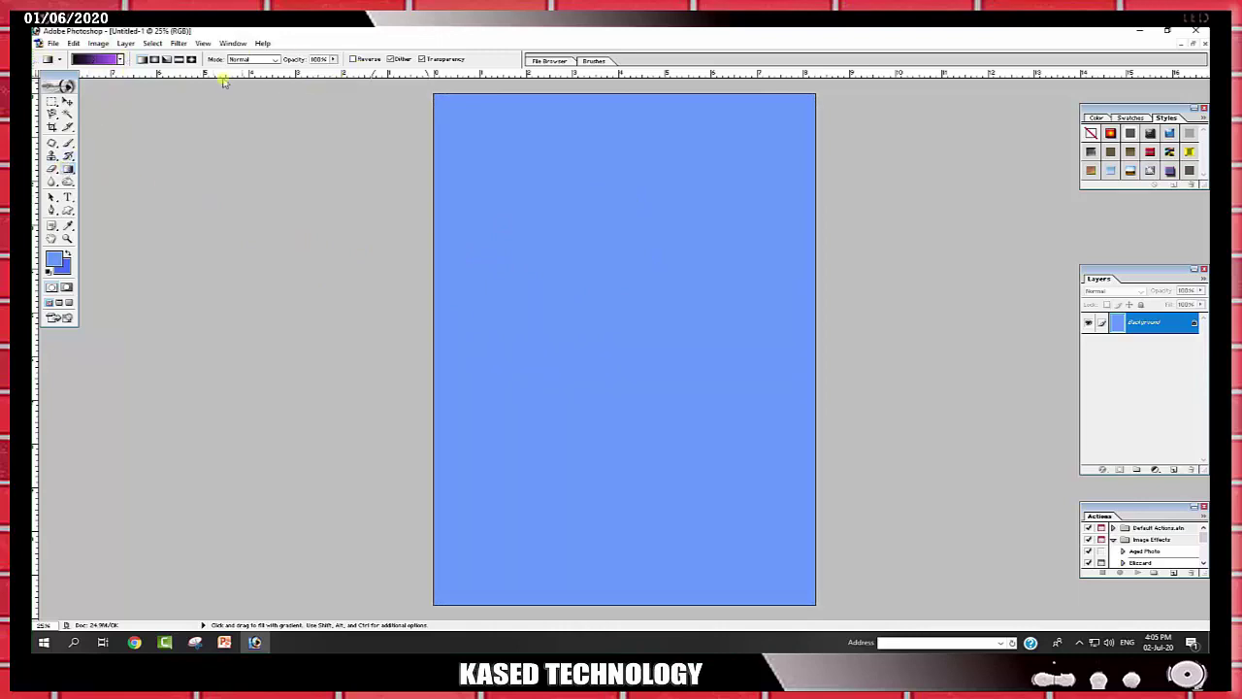
pyautogui.moveTo(63, 78); pyautogui.dragTo(54, 89)
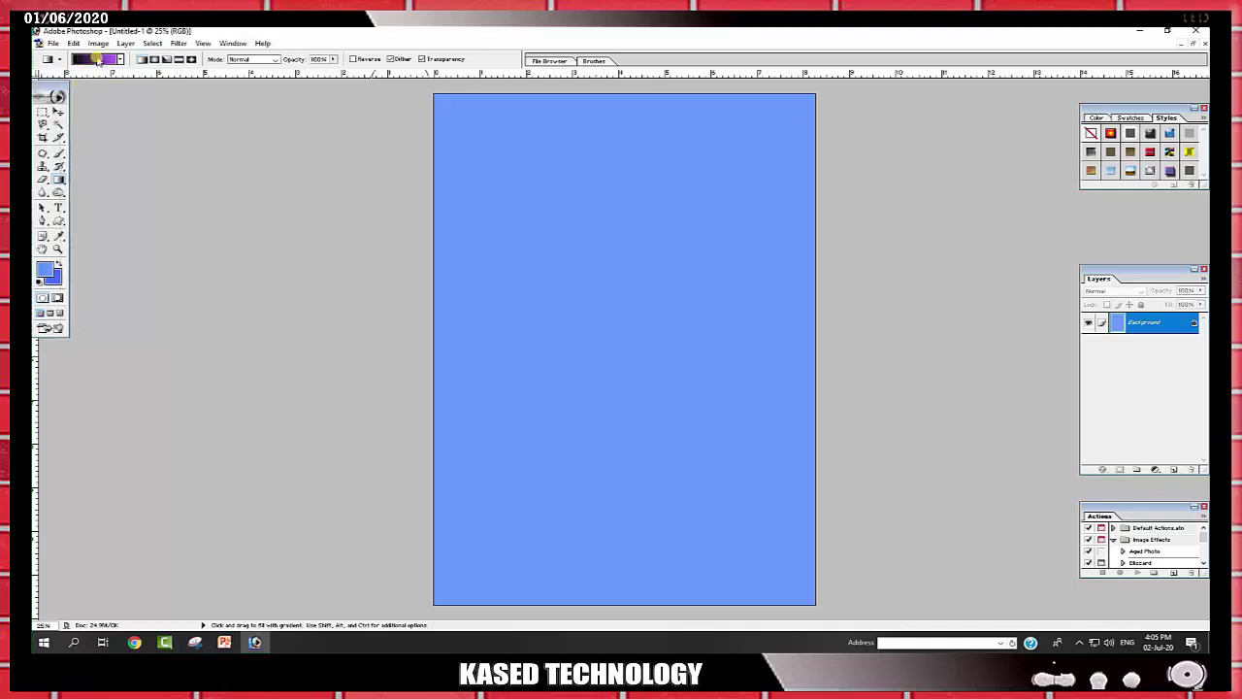
# Step: Open the Gradient Editor for the black-to-purple gradient and the left stop's Color Picker
pyautogui.click(97, 60)
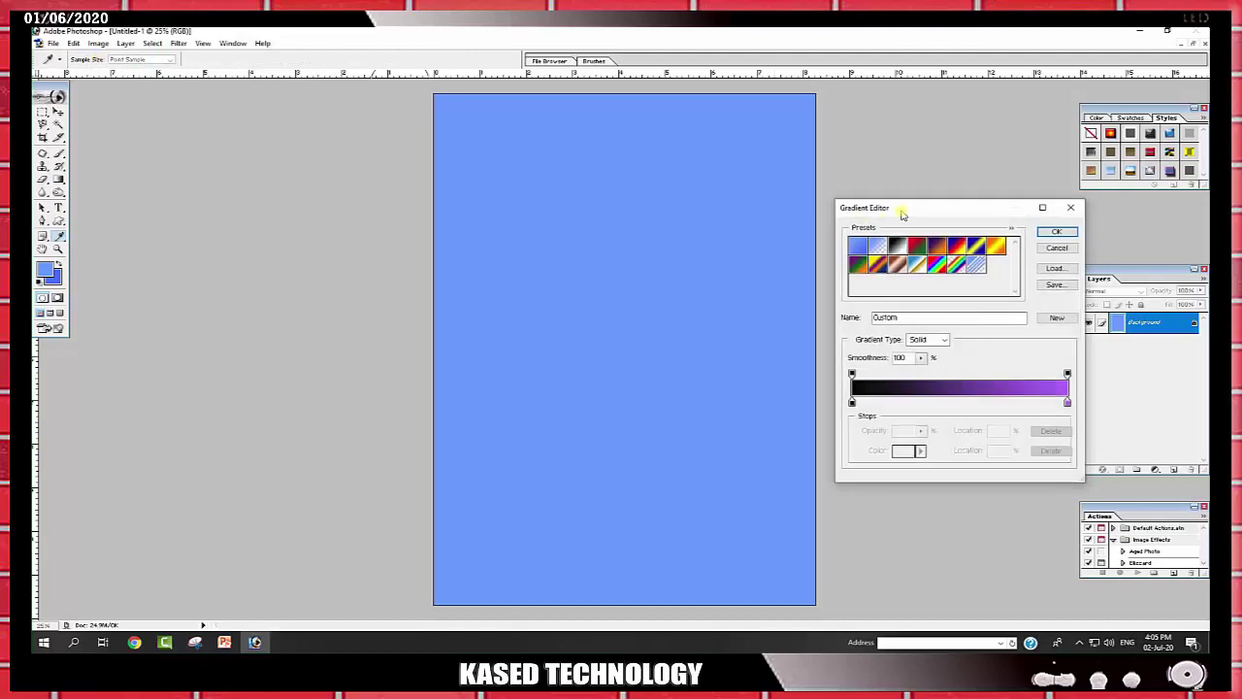
pyautogui.moveTo(901, 207)
pyautogui.mouseDown()
pyautogui.moveTo(857, 119)
pyautogui.moveTo(898, 105)
pyautogui.mouseUp()
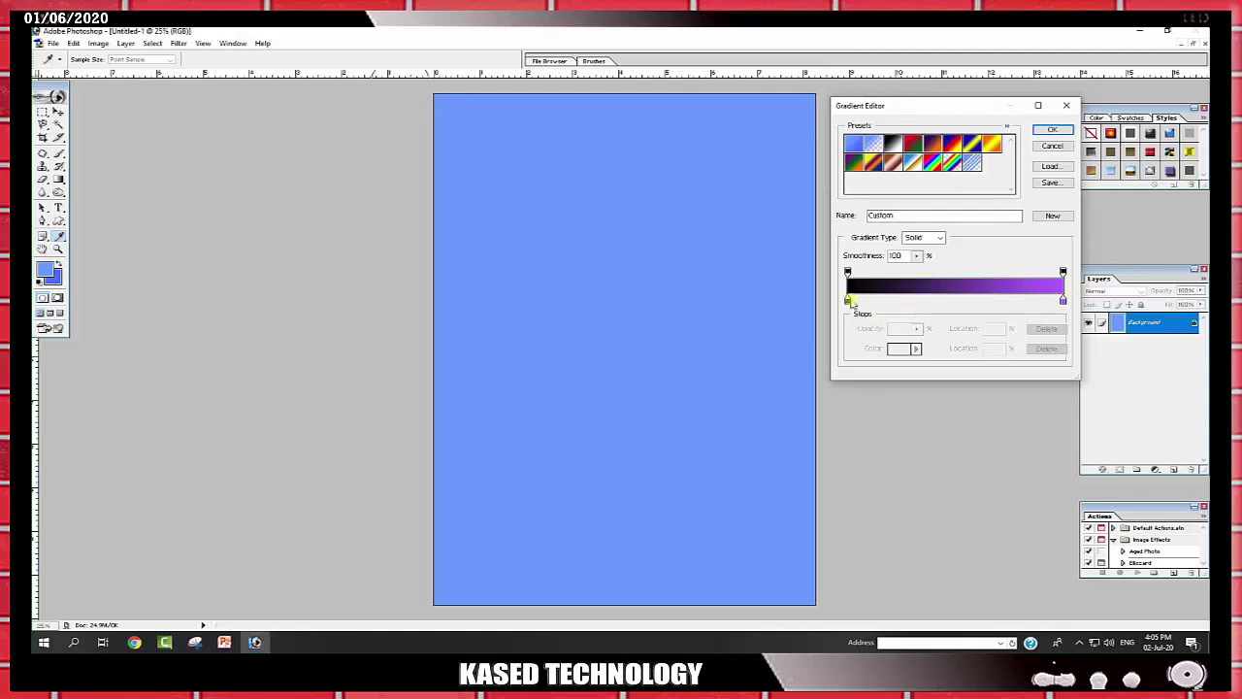
pyautogui.click(848, 300)
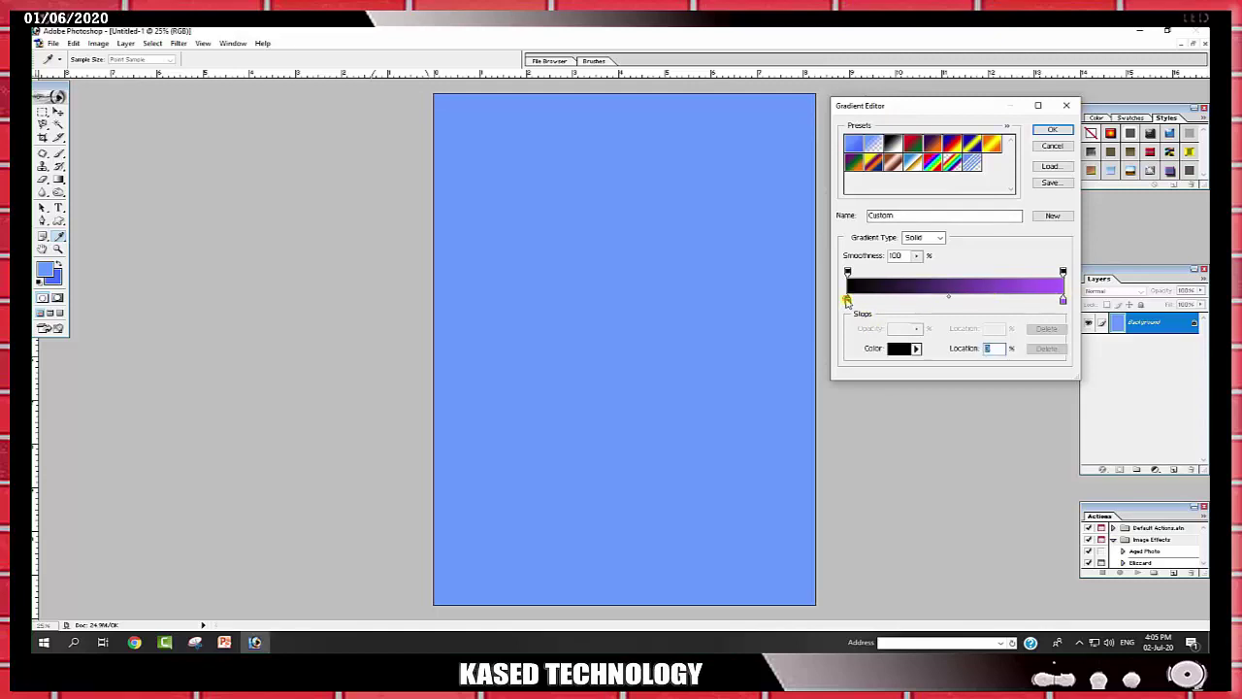
pyautogui.doubleClick(848, 301)
# Step: Move the Color Picker beside the canvas, shift the hue toward red, and confirm
pyautogui.moveTo(1015, 233)
pyautogui.mouseDown()
pyautogui.moveTo(403, 185)
pyautogui.moveTo(412, 155)
pyautogui.mouseUp()
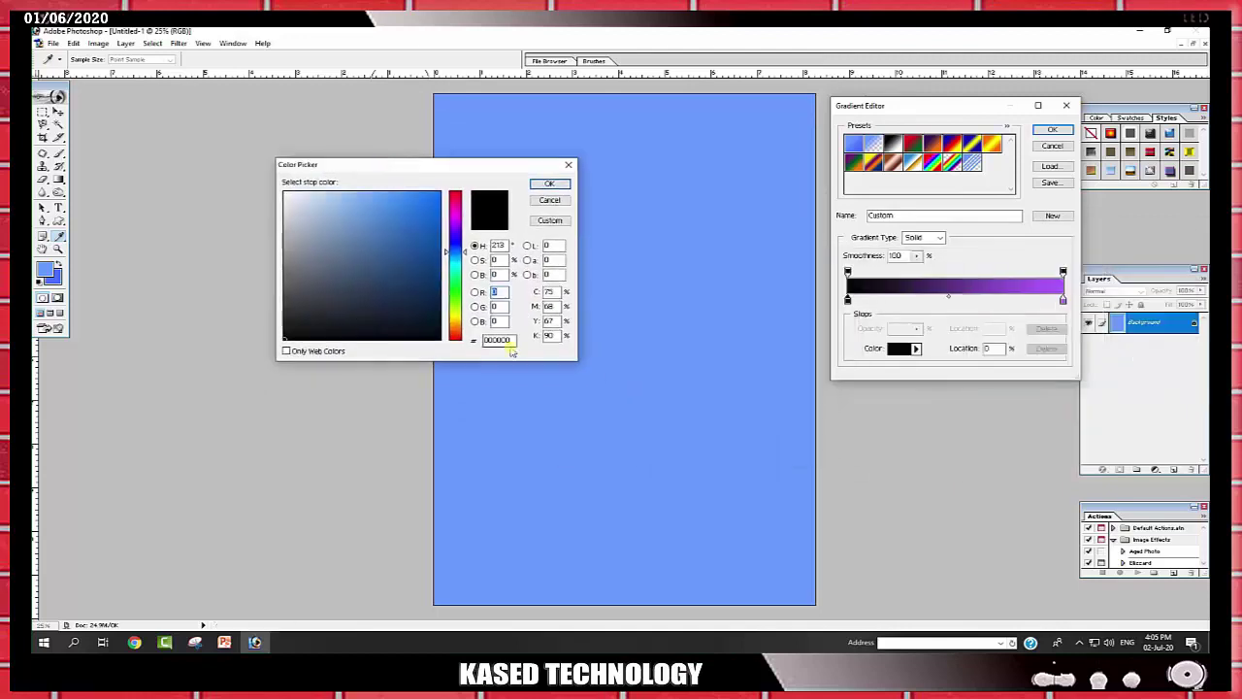
pyautogui.moveTo(322, 164)
pyautogui.mouseDown()
pyautogui.moveTo(437, 143)
pyautogui.moveTo(322, 176)
pyautogui.mouseUp()
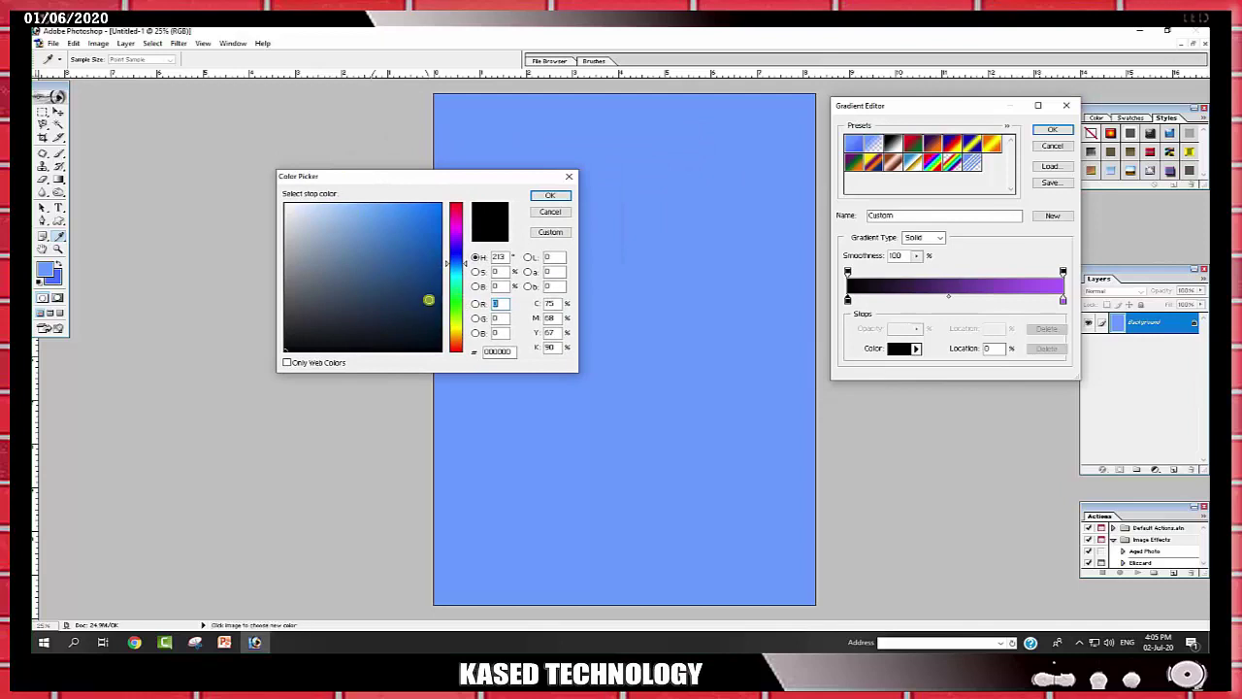
pyautogui.moveTo(457, 332); pyautogui.dragTo(456, 202)
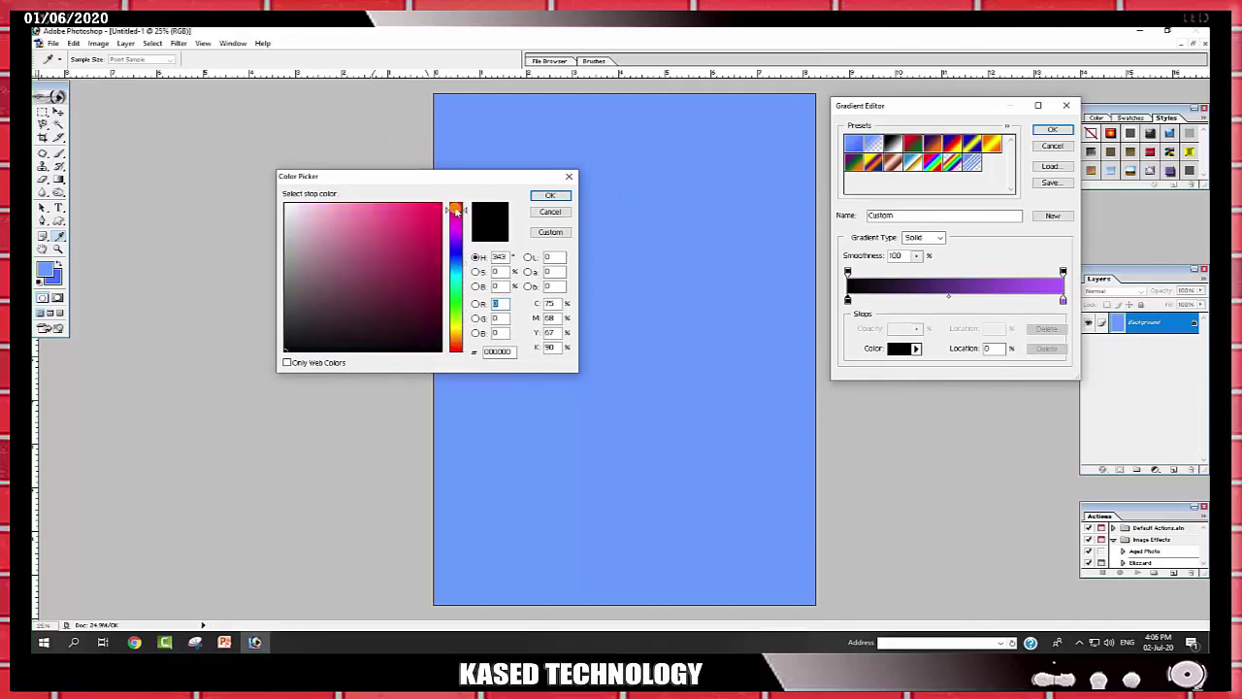
pyautogui.click(551, 195)
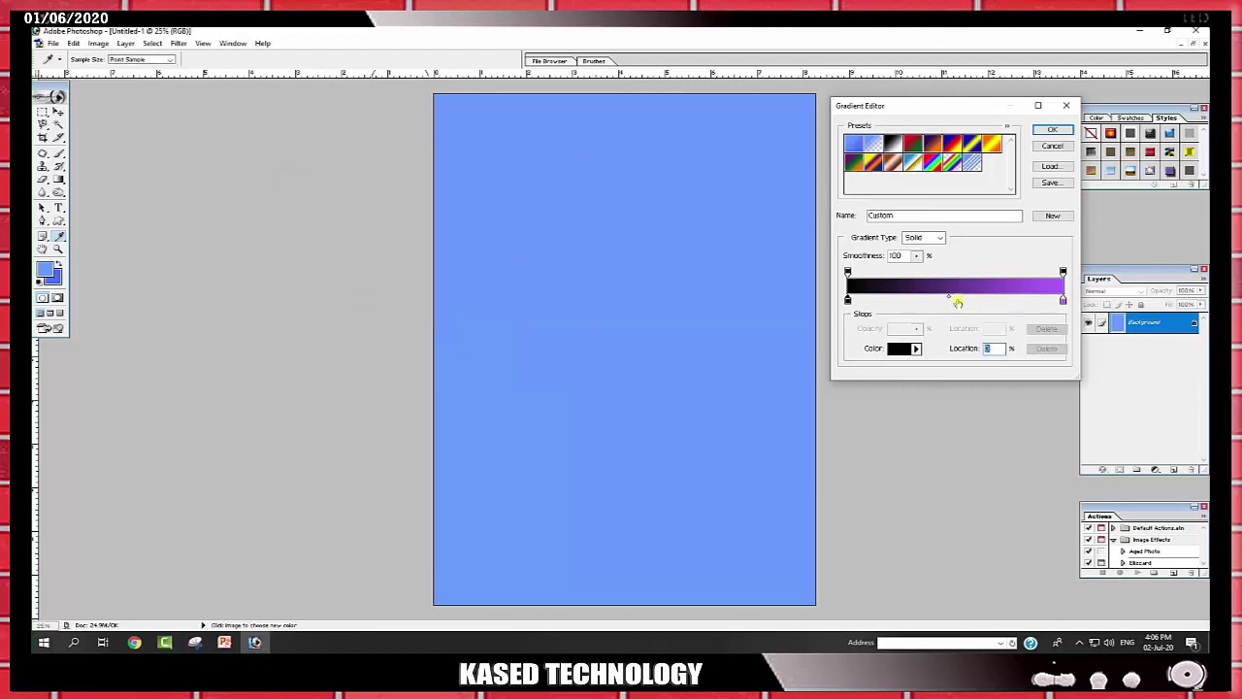
# Step: Add a bright yellow colour stop at the gradient's 50% midpoint
pyautogui.click(955, 302)
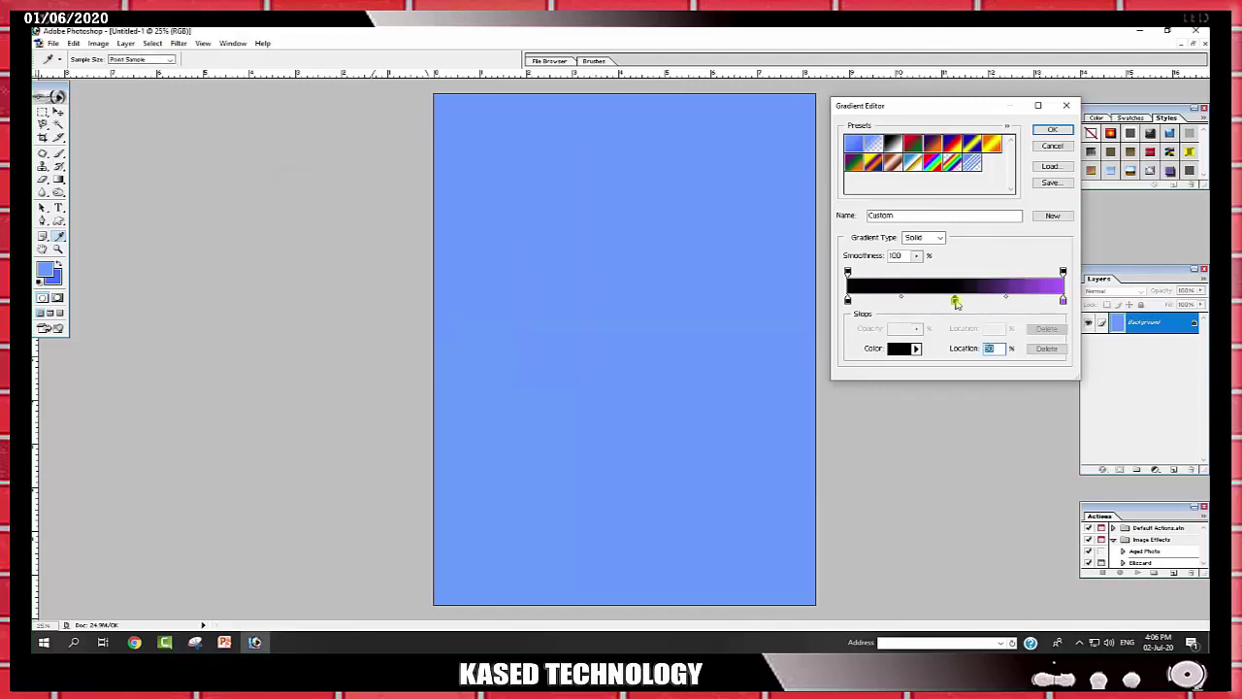
pyautogui.doubleClick(954, 301)
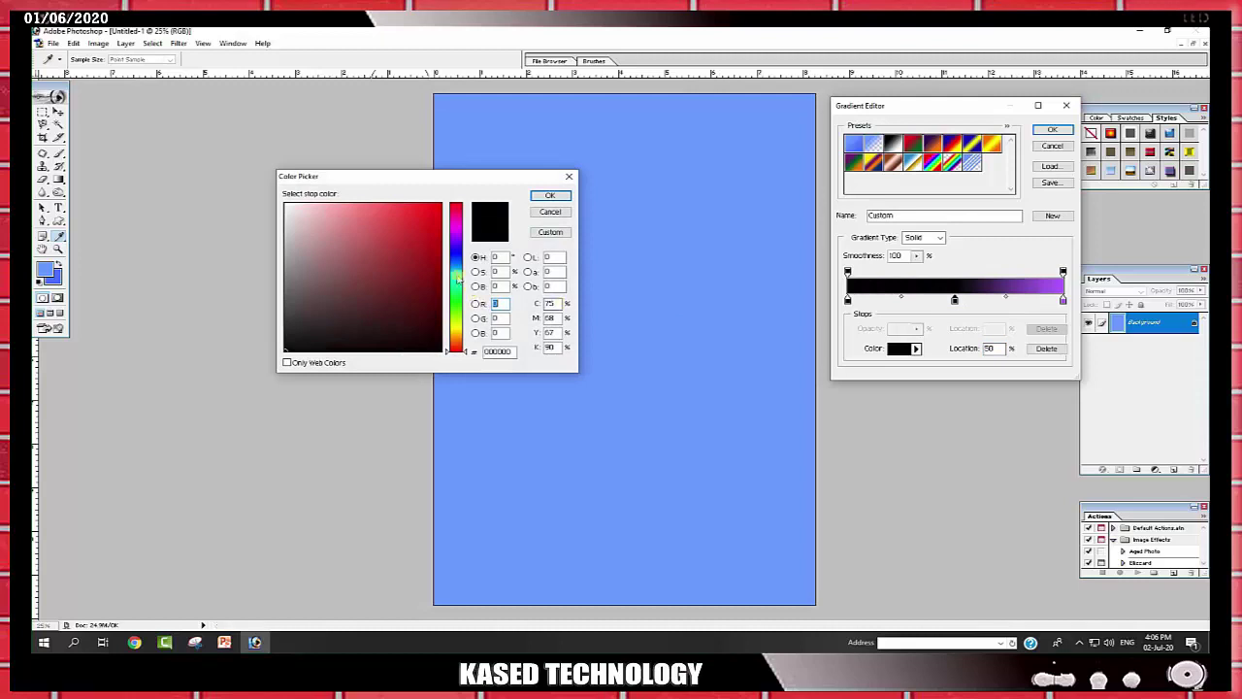
pyautogui.moveTo(456, 301); pyautogui.dragTo(456, 330)
pyautogui.click(439, 206)
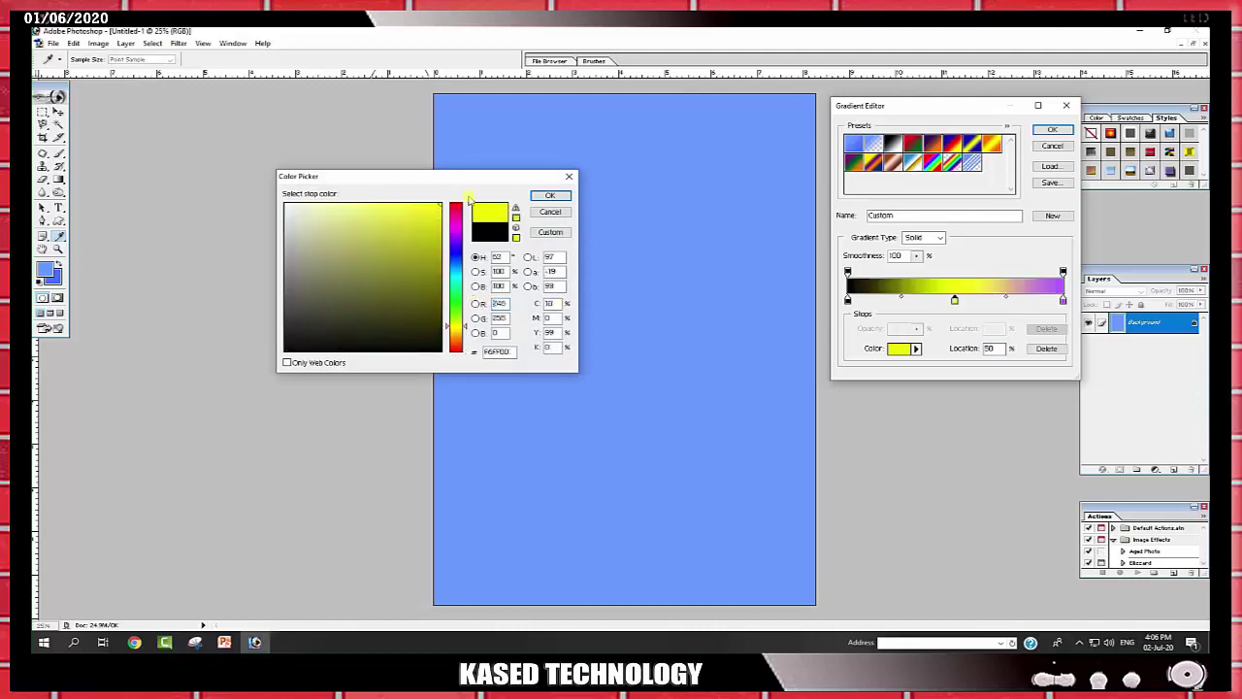
pyautogui.click(549, 195)
# Step: Change the gradient's left colour stop to red
pyautogui.click(848, 300)
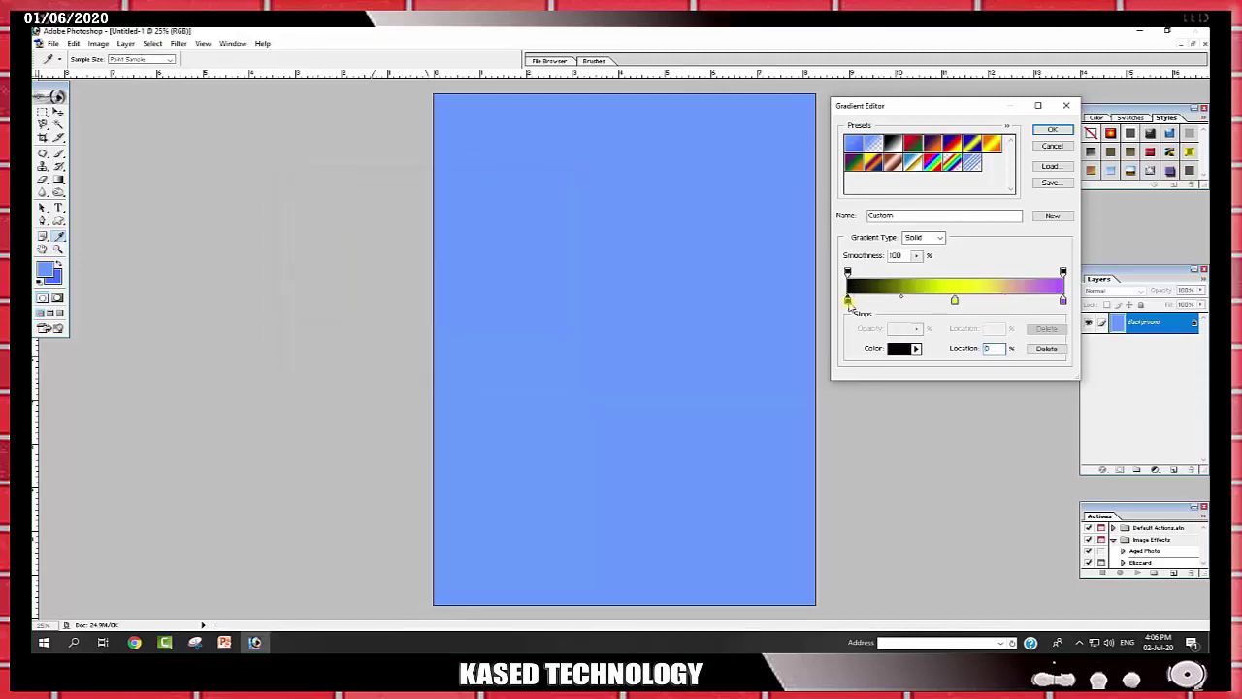
pyautogui.click(899, 349)
pyautogui.click(425, 225)
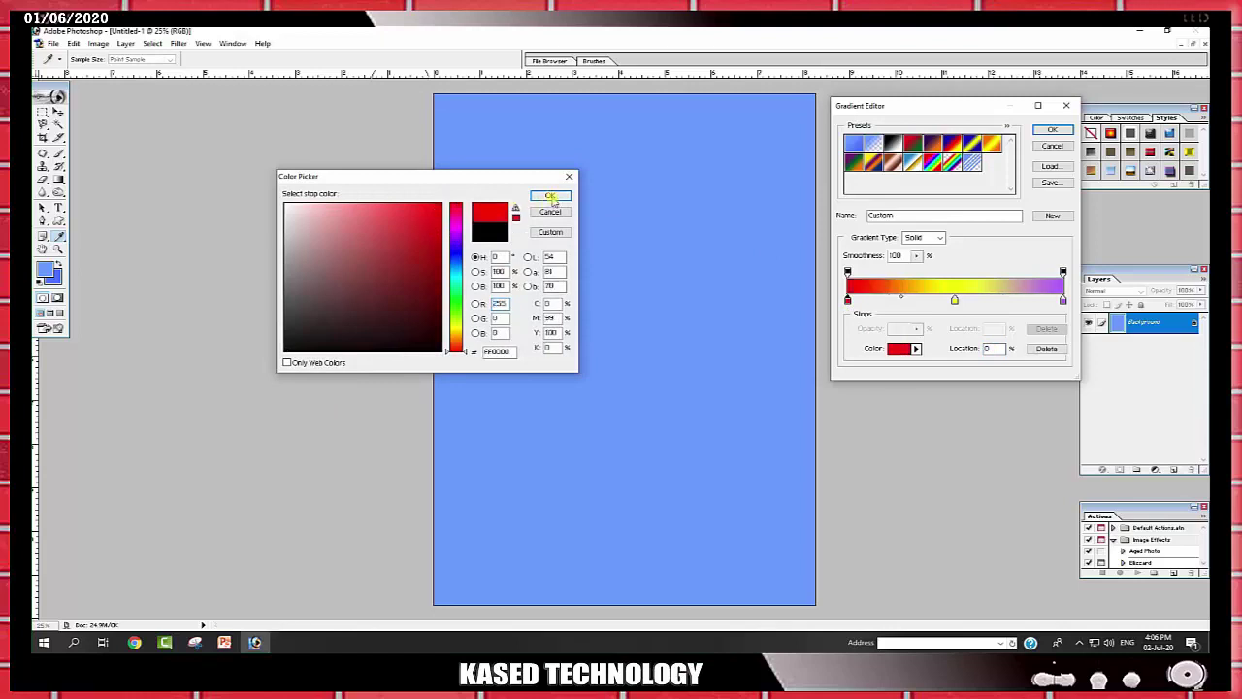
pyautogui.click(549, 195)
# Step: Change the right stop from purple to a deep blue and accept the gradient
pyautogui.click(1063, 300)
pyautogui.click(900, 348)
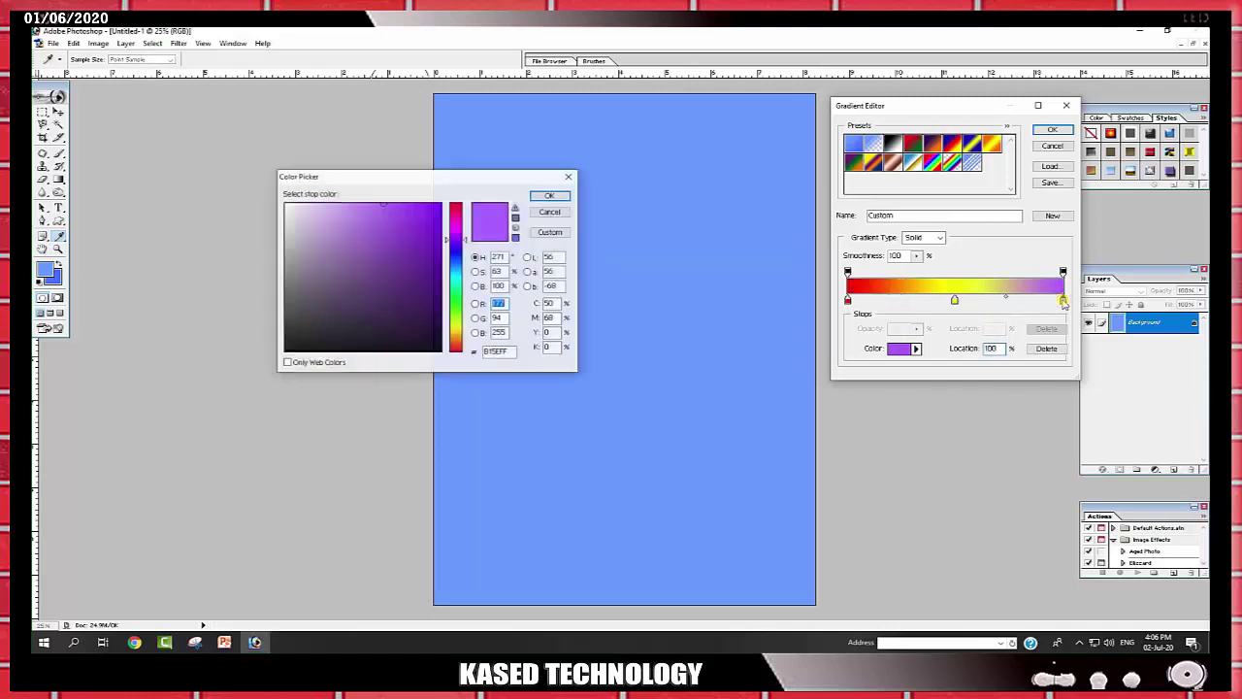
pyautogui.click(455, 256)
pyautogui.click(424, 206)
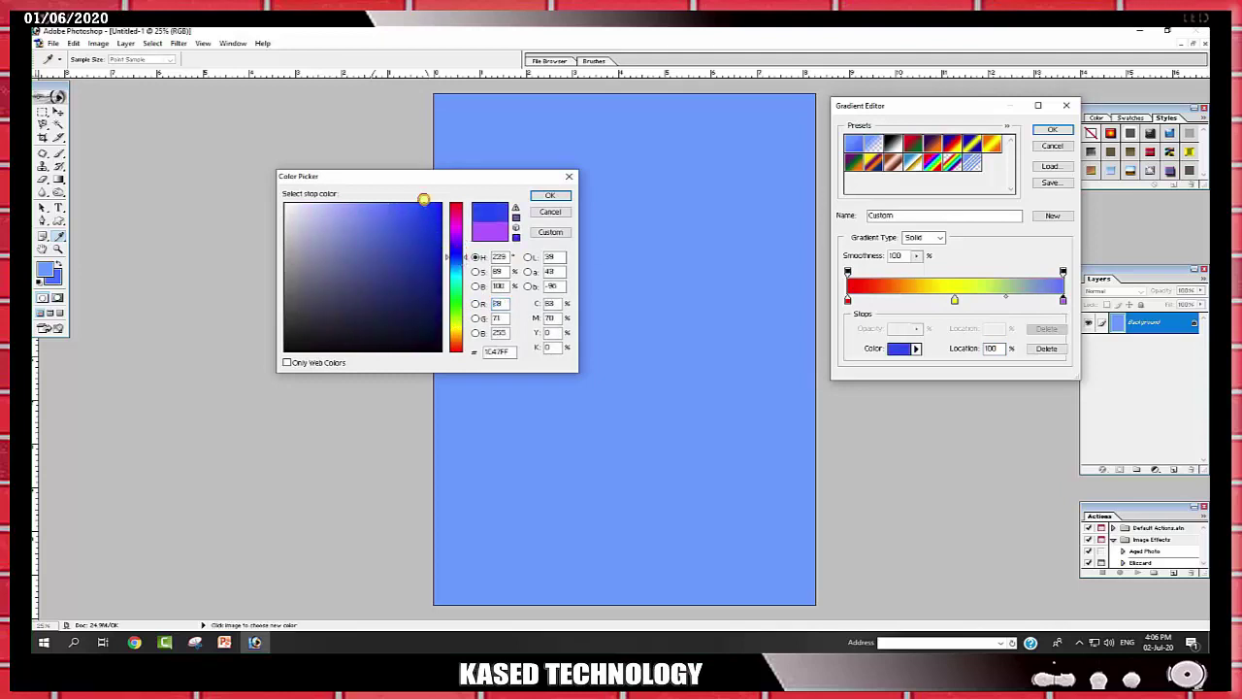
pyautogui.click(549, 195)
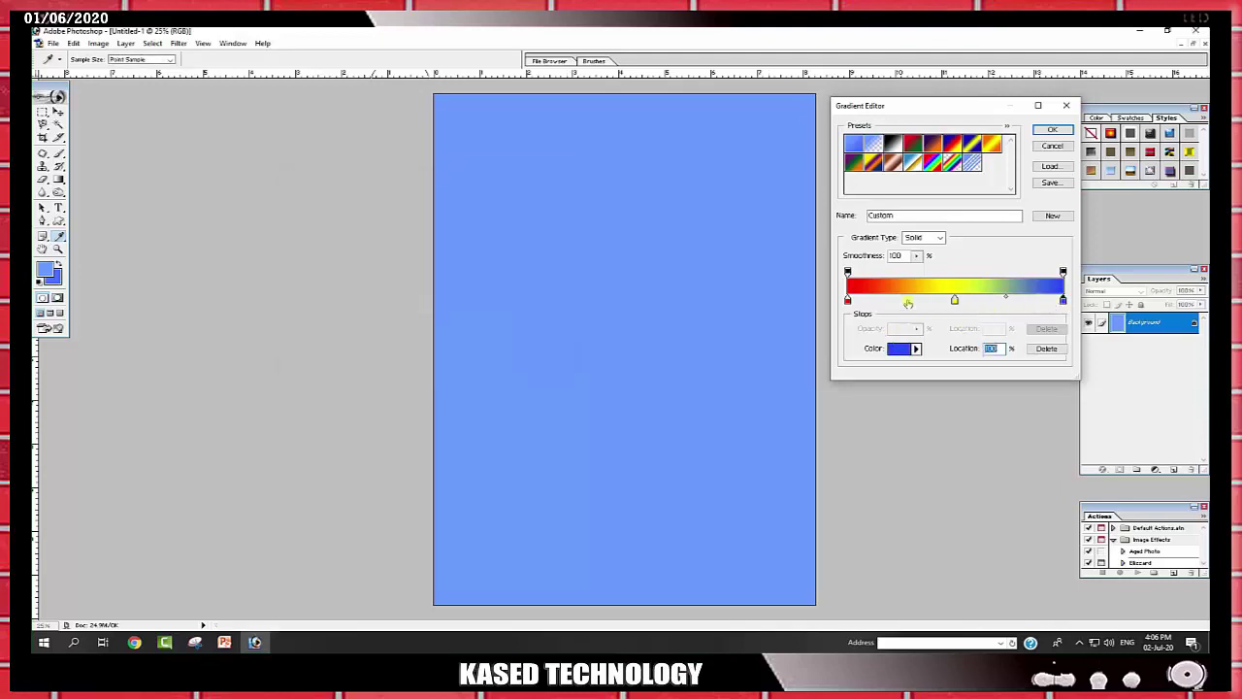
pyautogui.click(1066, 129)
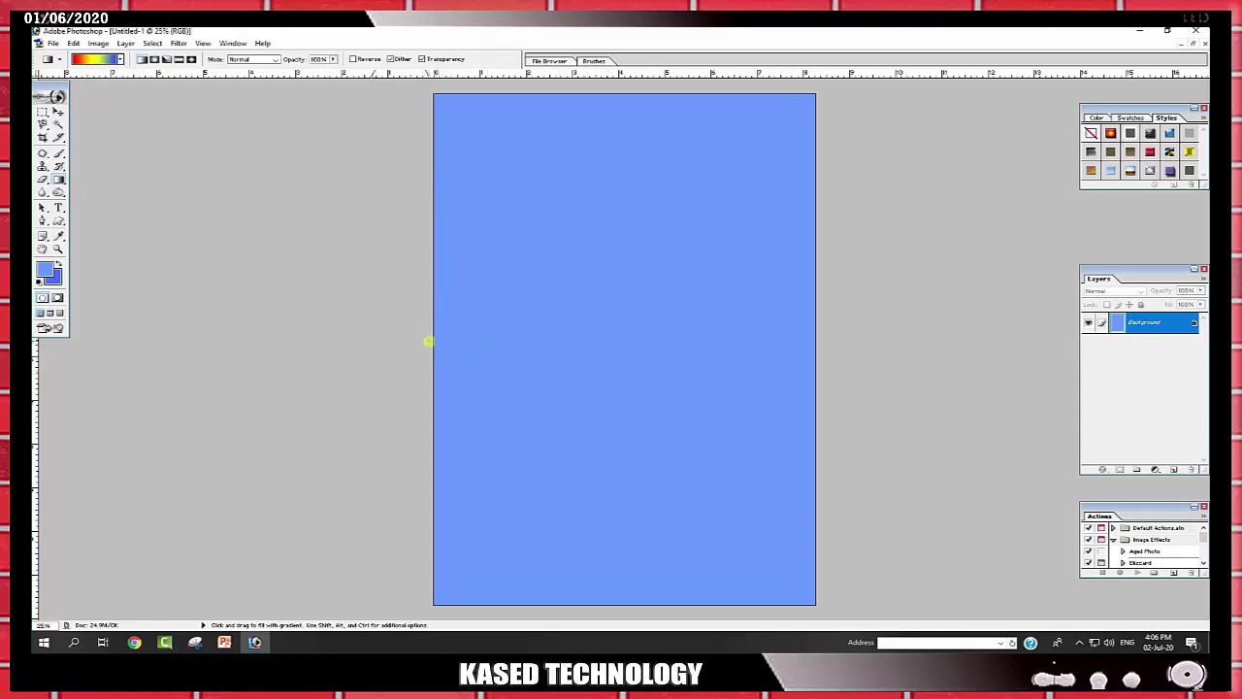
# Step: Apply the gradient left-to-right, then redo it top-to-bottom: red top, blue bottom
pyautogui.moveTo(431, 329); pyautogui.dragTo(819, 330)
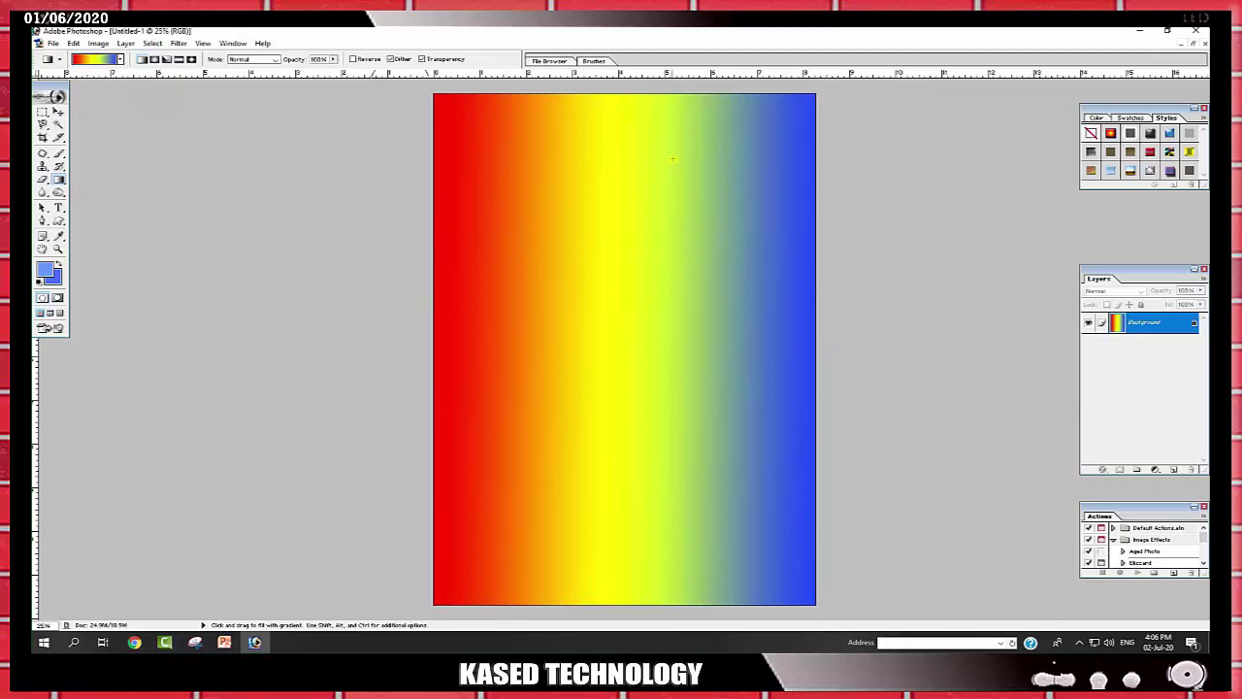
pyautogui.moveTo(638, 94); pyautogui.dragTo(628, 609)
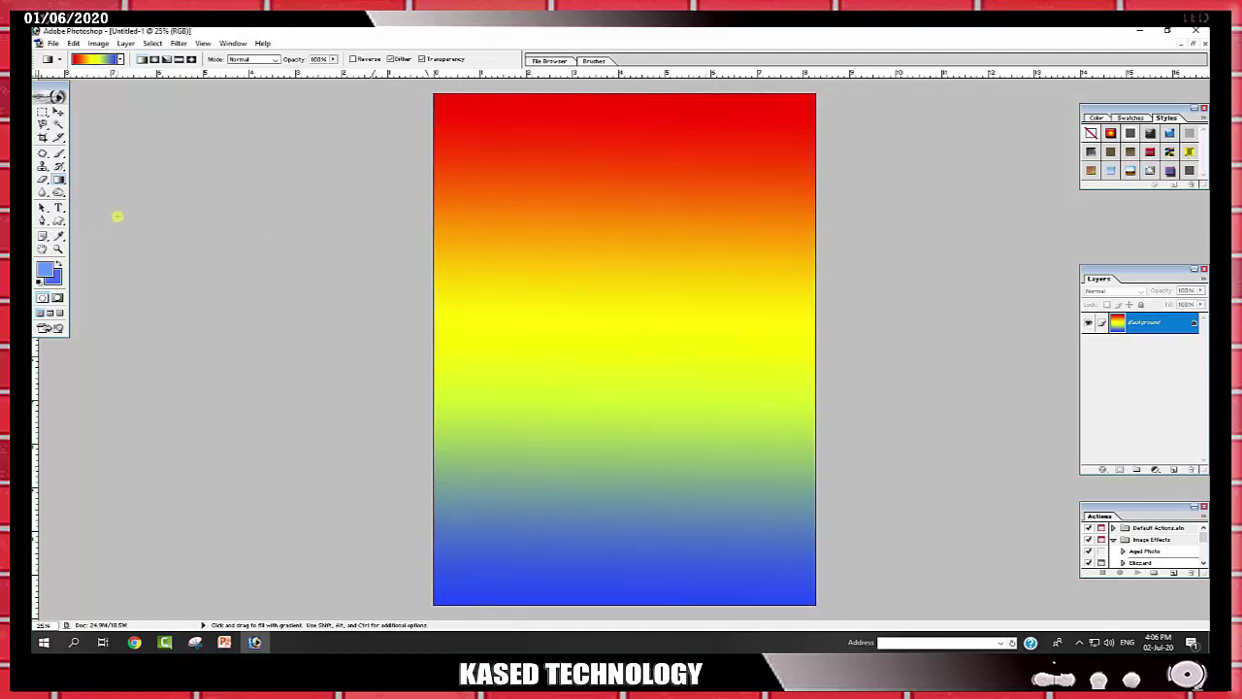
pyautogui.click(58, 180)
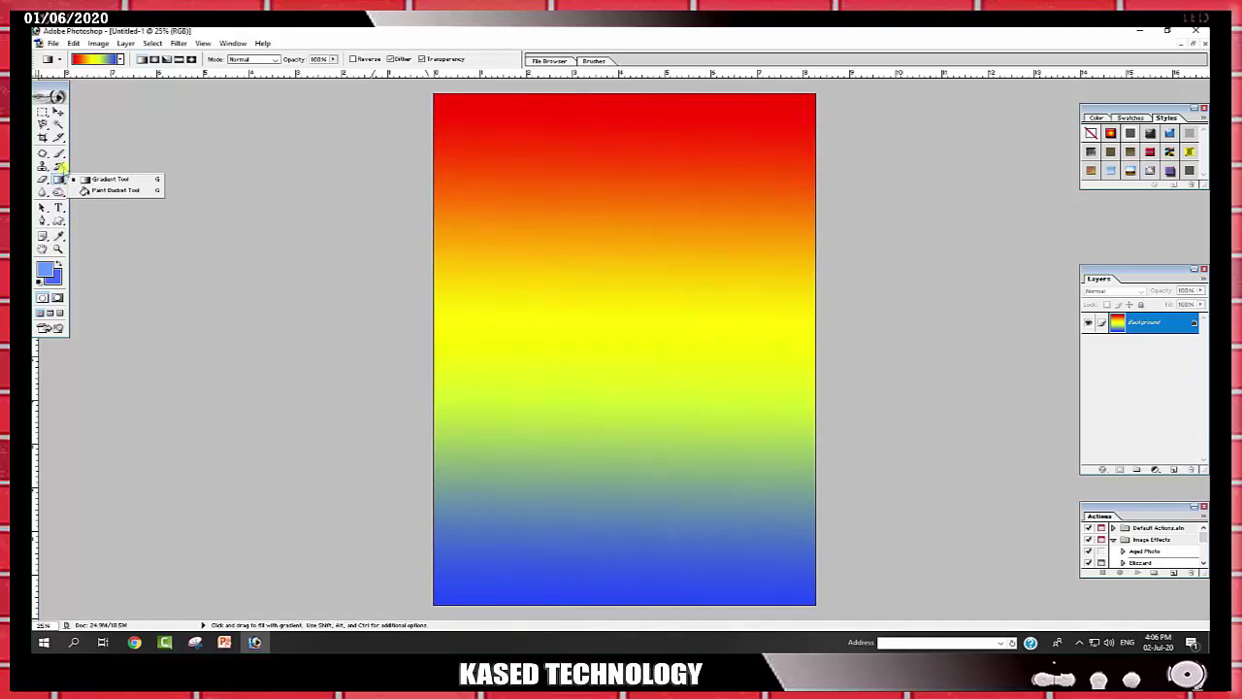
pyautogui.click(58, 181)
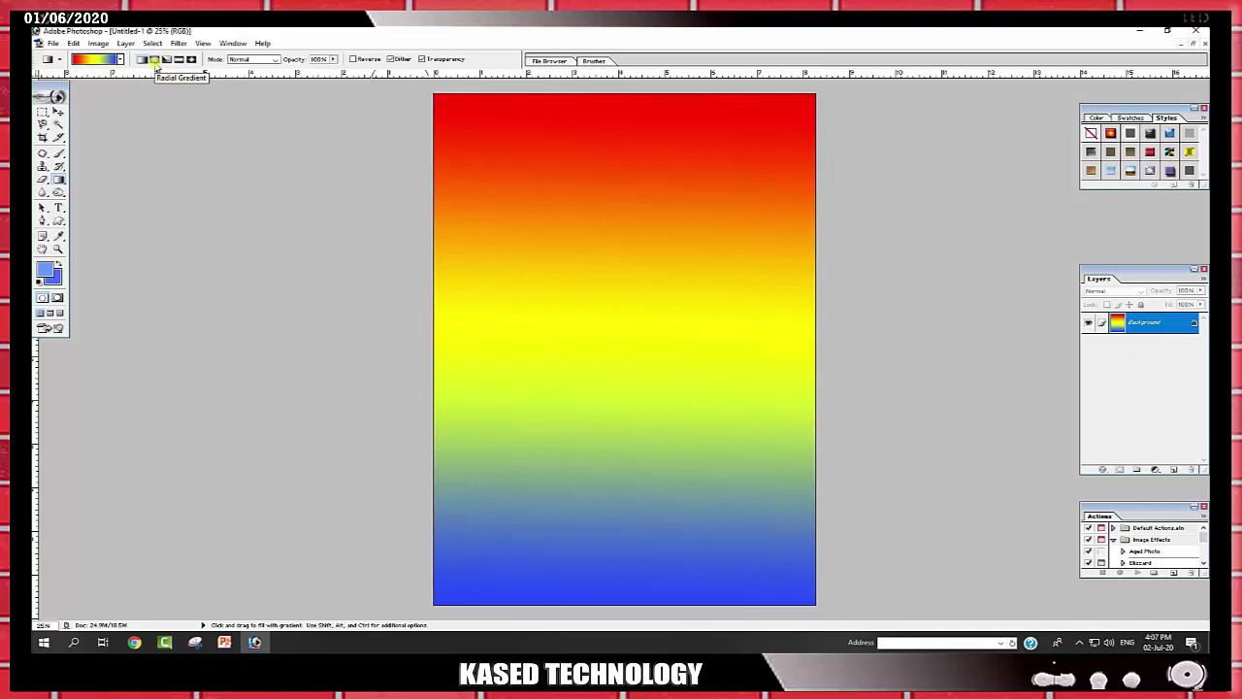
# Step: Try radial gradients, then apply a diamond gradient centred mid-page with blue corners
pyautogui.click(154, 60)
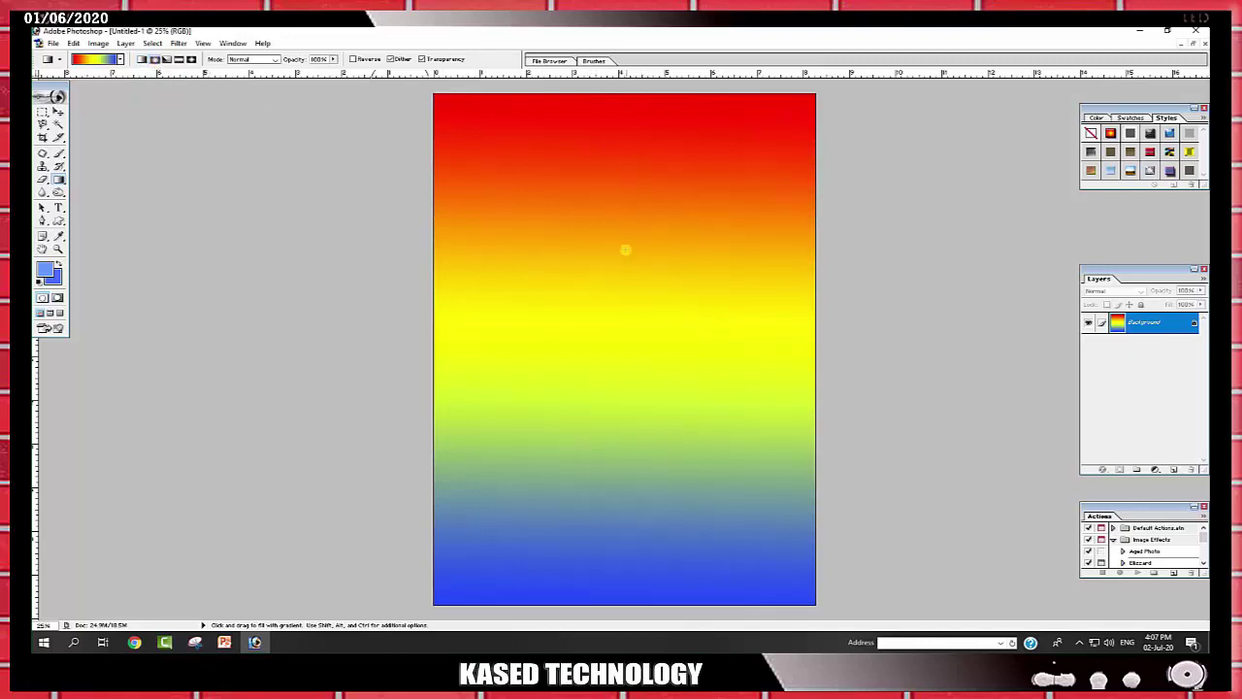
pyautogui.moveTo(622, 291); pyautogui.dragTo(620, 572)
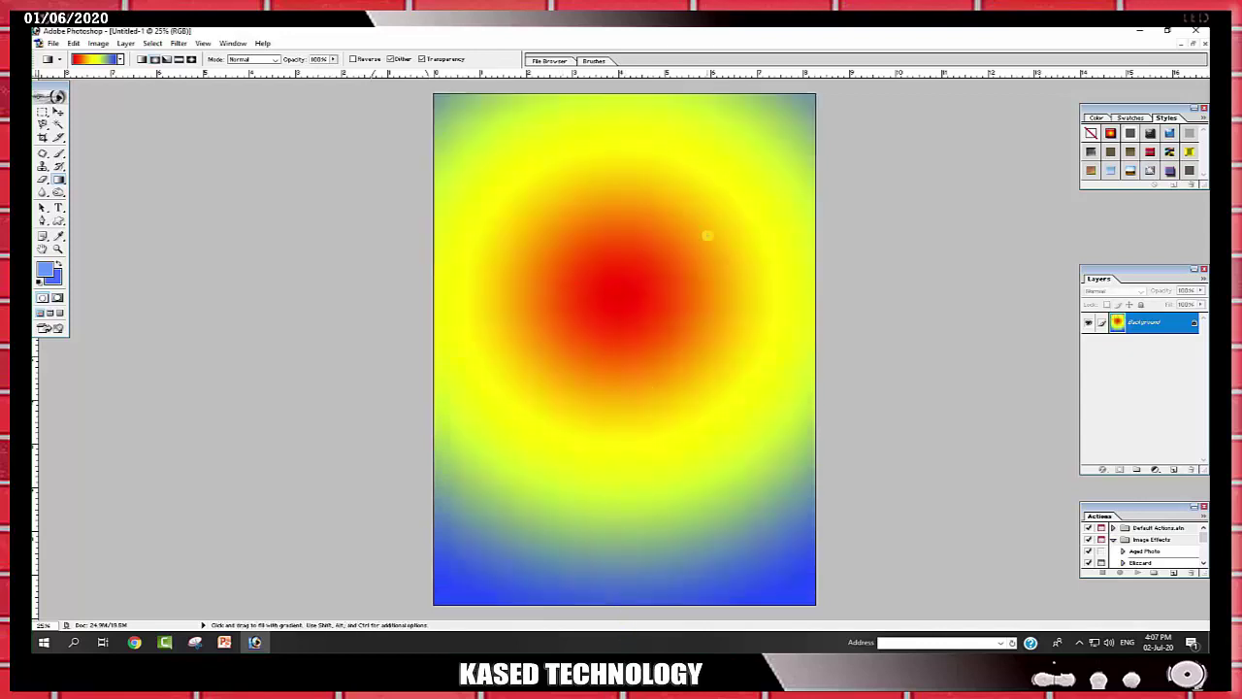
pyautogui.moveTo(615, 97); pyautogui.dragTo(608, 602)
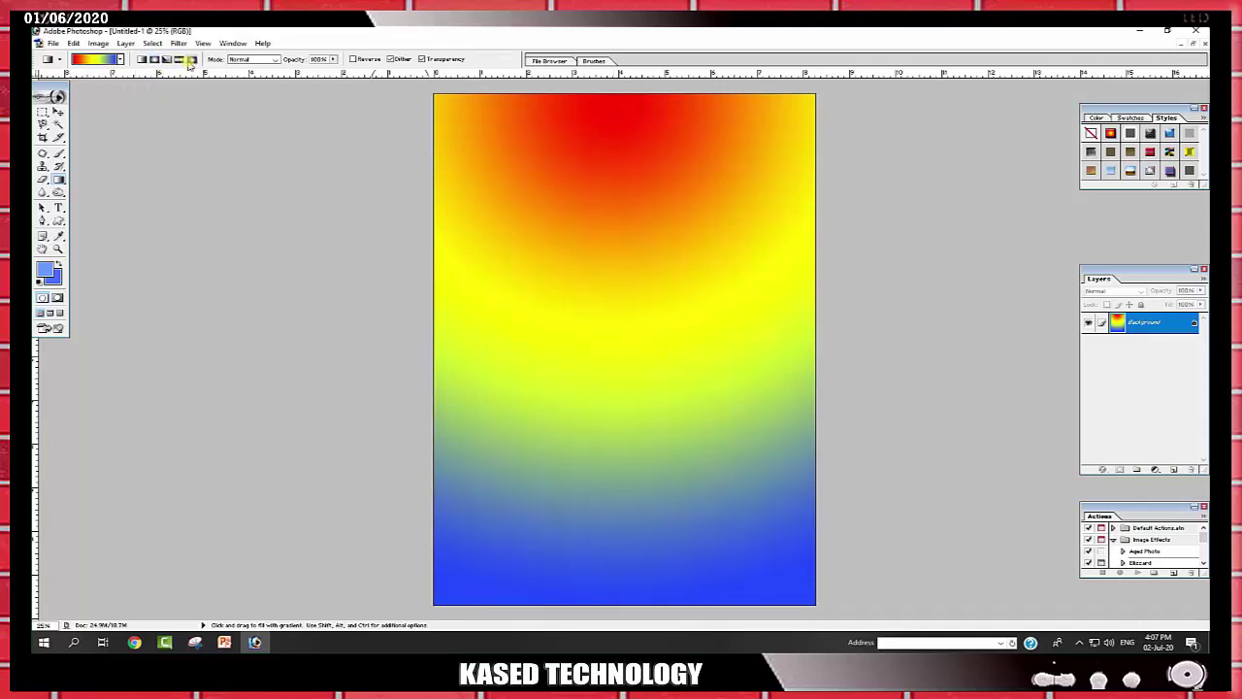
pyautogui.moveTo(623, 231); pyautogui.dragTo(604, 562)
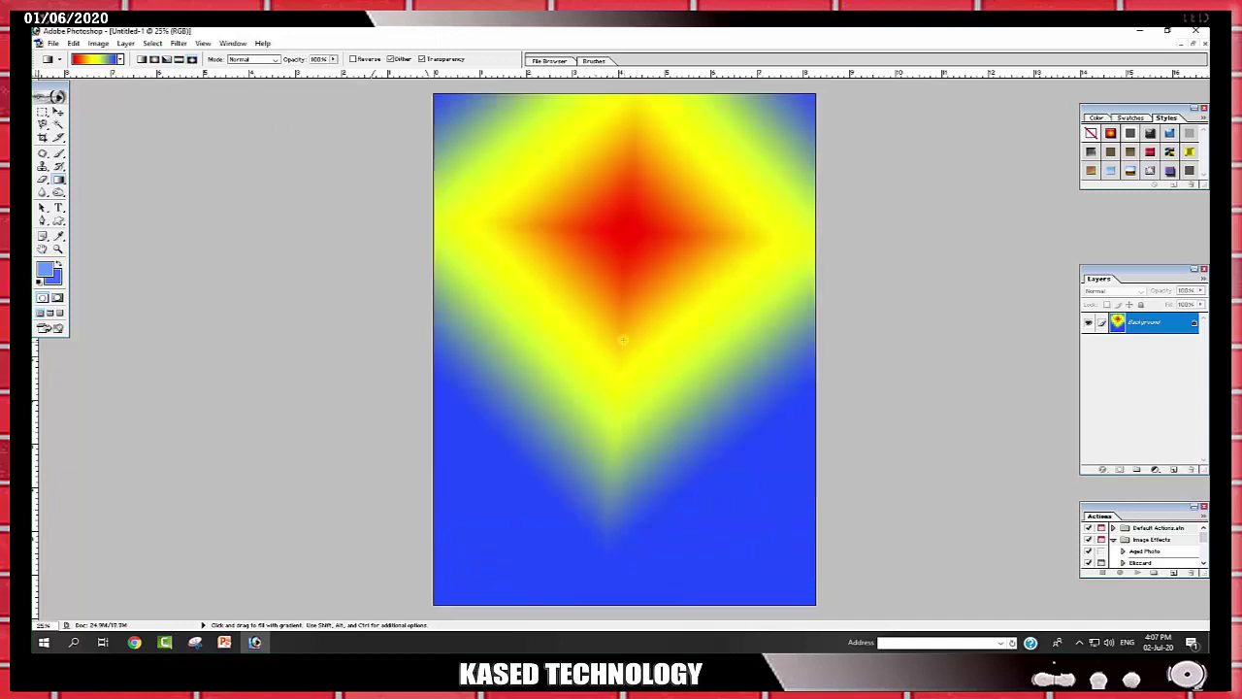
pyautogui.moveTo(623, 339); pyautogui.dragTo(626, 578)
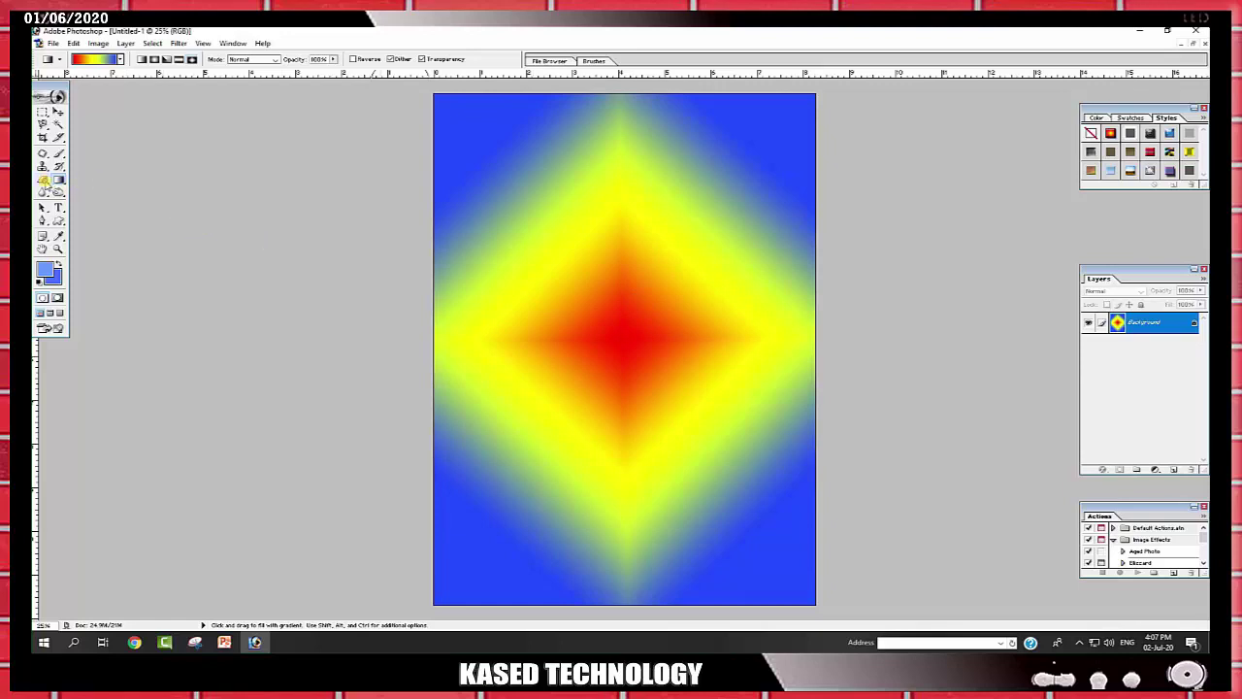
pyautogui.click(44, 181)
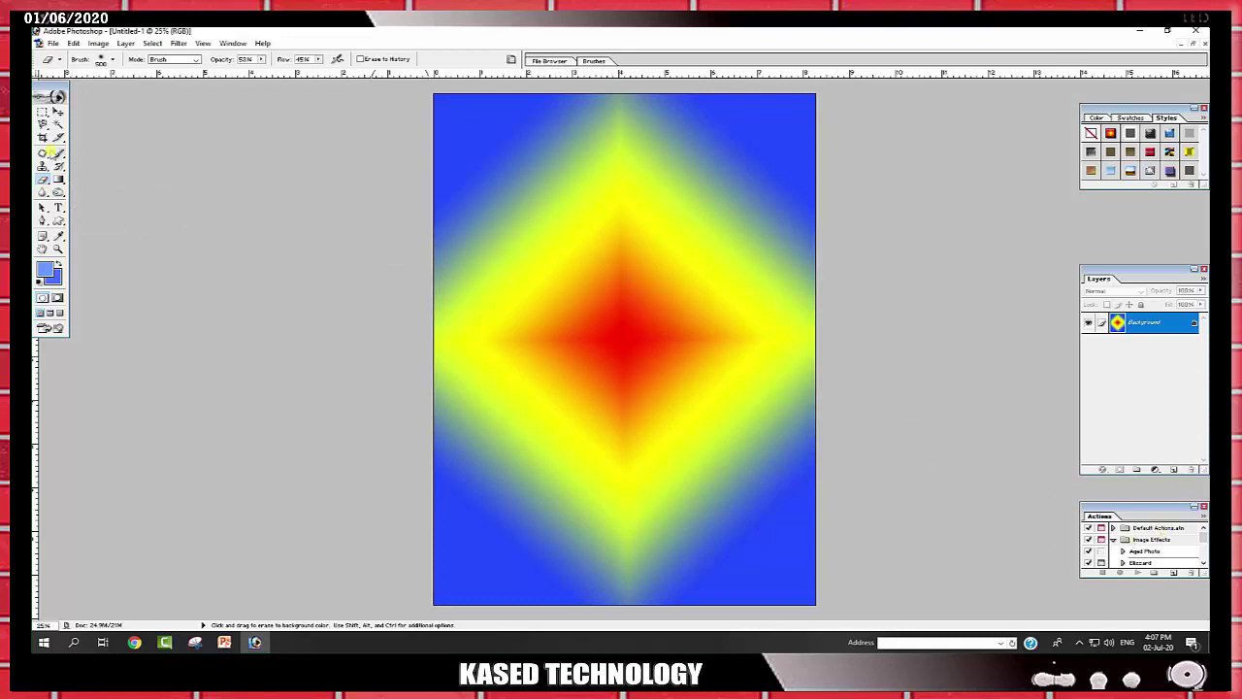
pyautogui.click(58, 112)
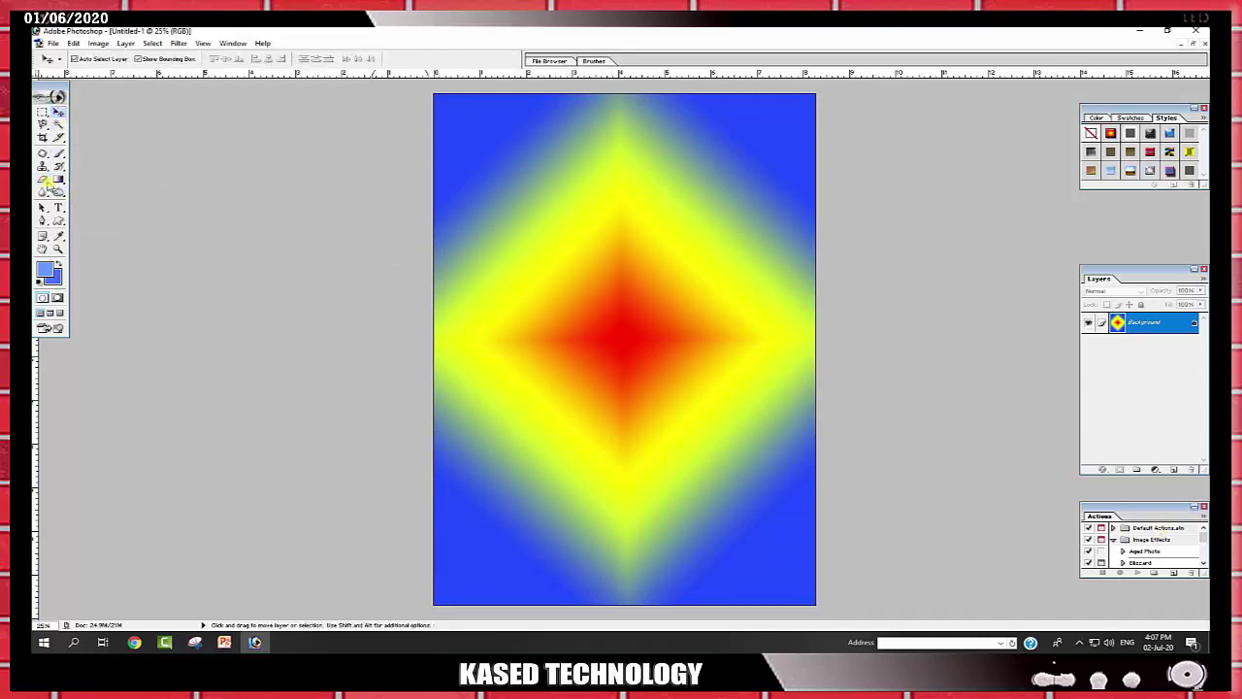